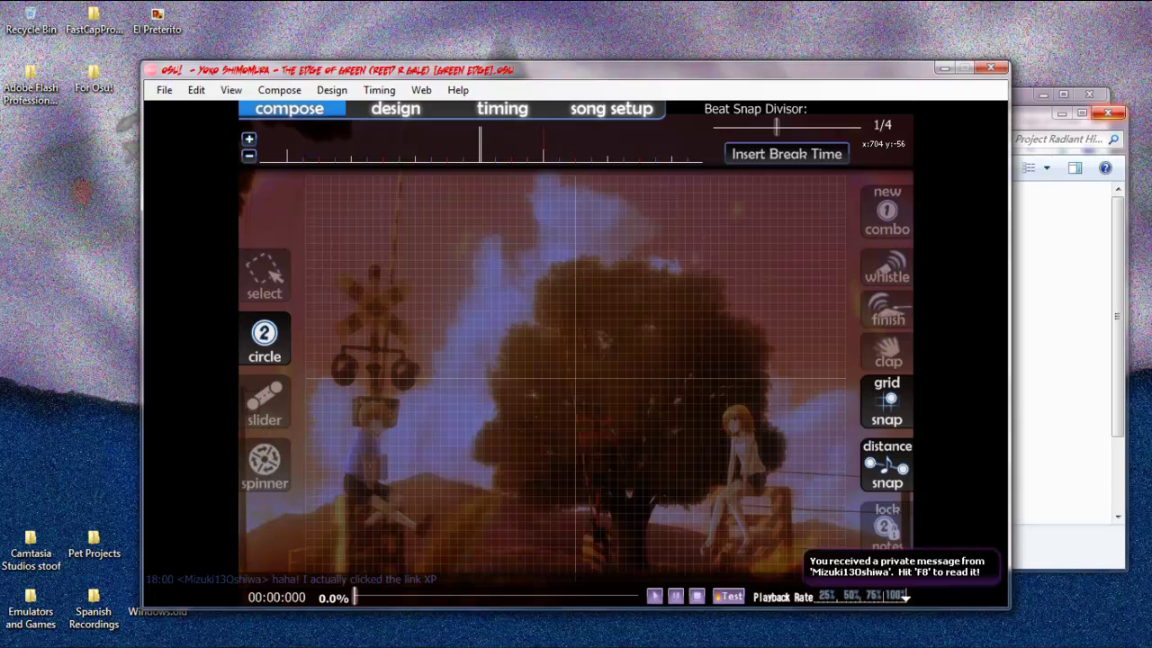
Play the opening of the song briefly, pause it and return to the beginning.
key("space")
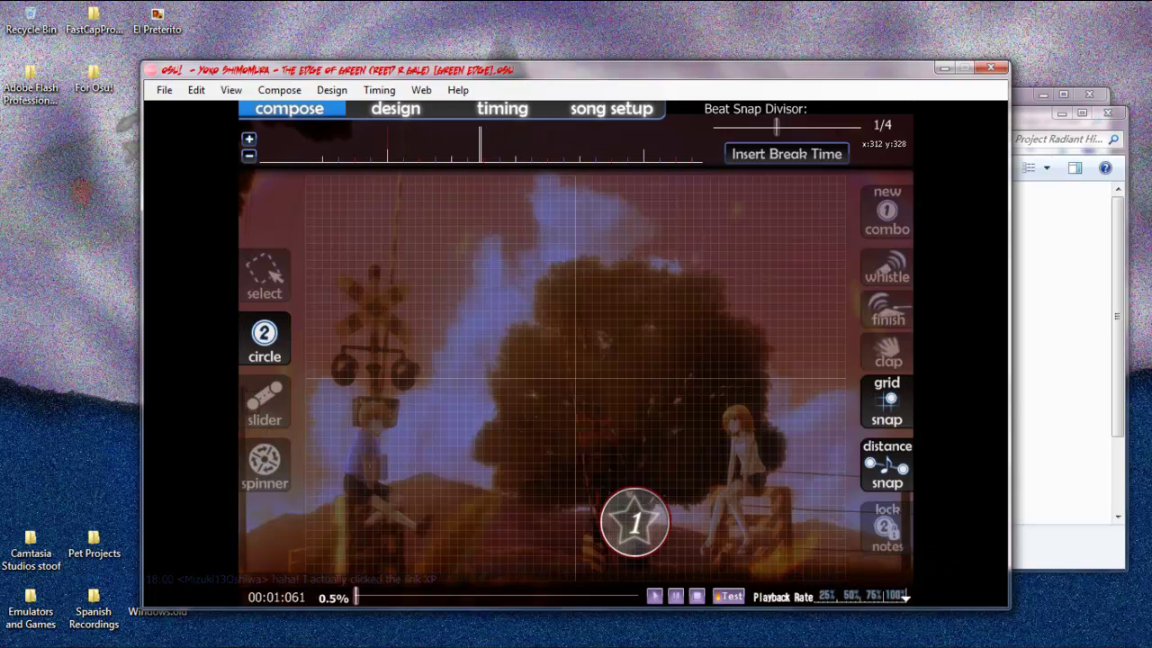
key("space")
scroll(676, 594, "up", 10)
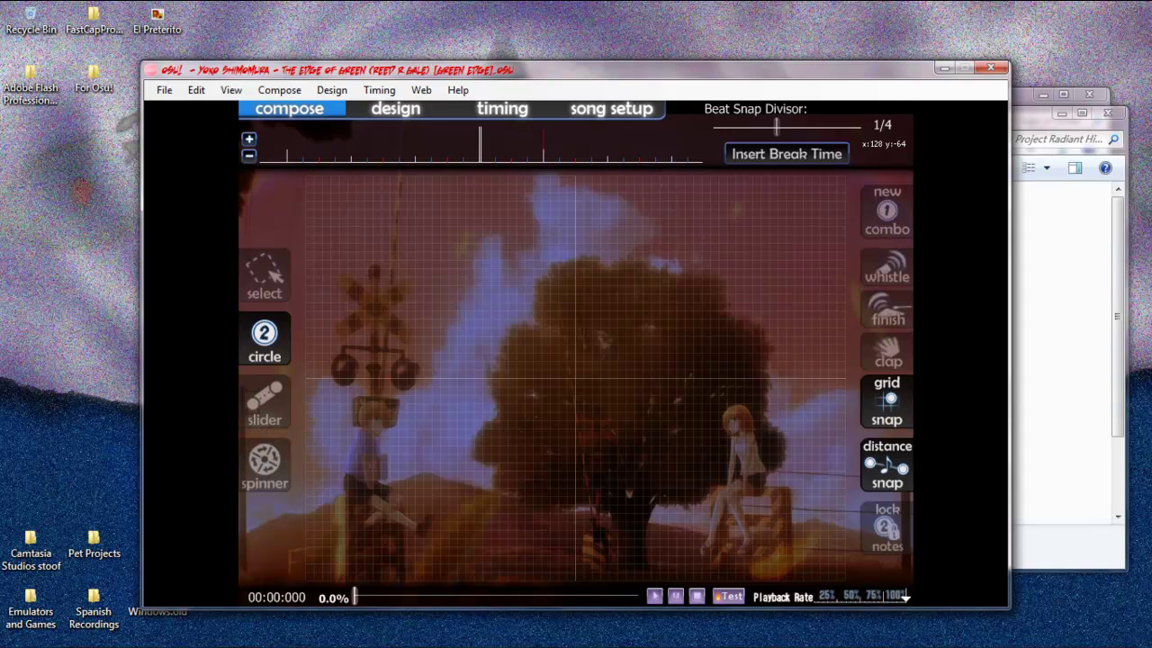
Switch the editor to the design view and place the Project Radiant Historia folder window partly over it.
left_click(404, 109)
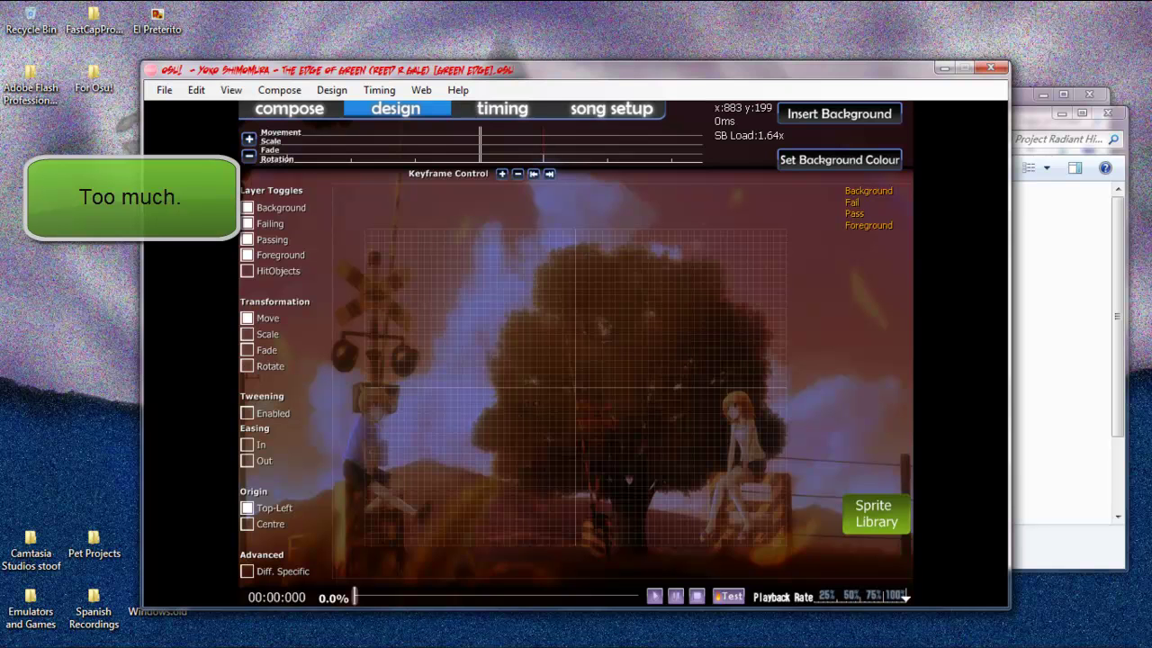
left_click(1041, 346)
left_click_drag(755, 118, 887, 101)
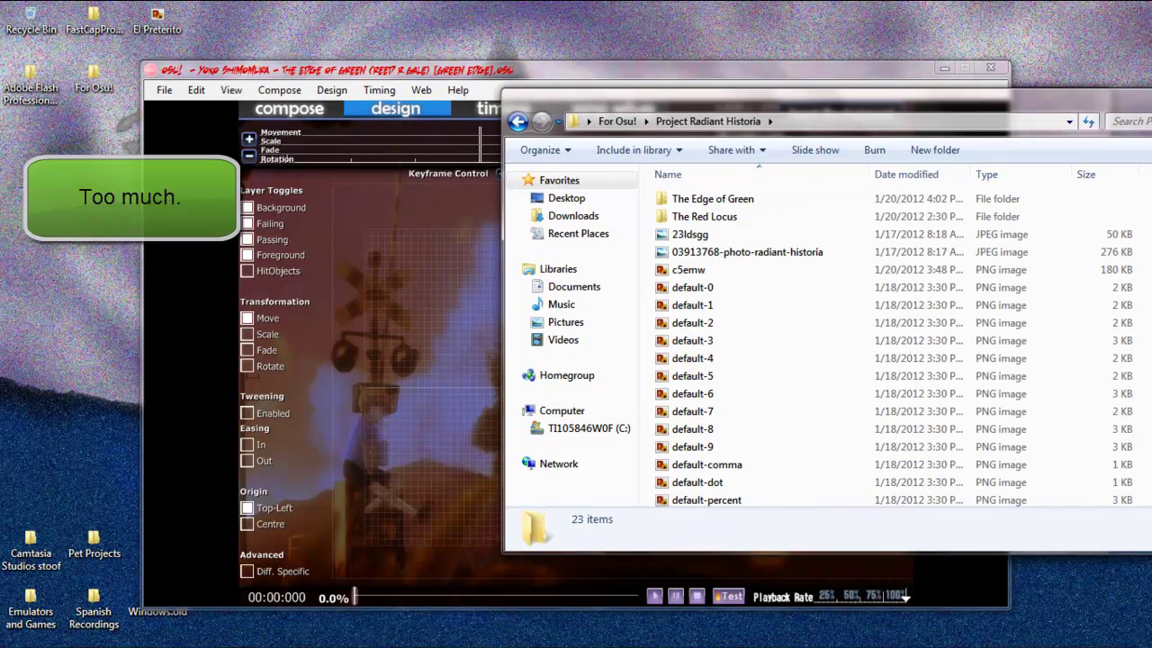
left_click_drag(731, 103, 691, 131)
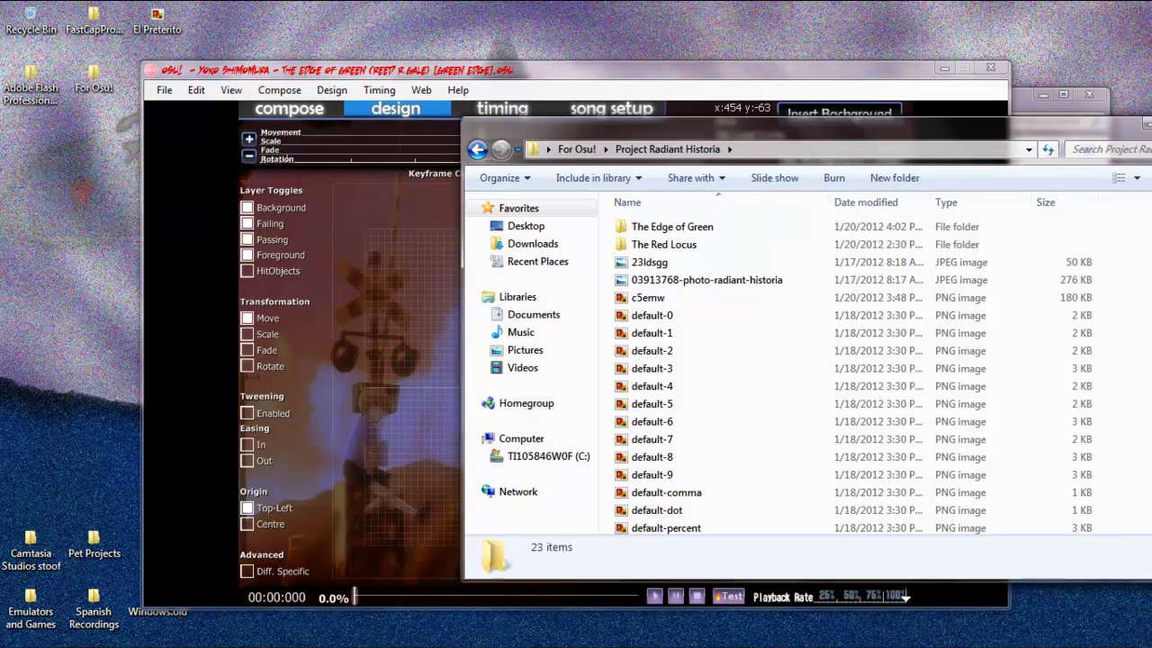
Open the The Edge of Green subfolder in the Project Radiant Historia folder window.
left_click(1024, 102)
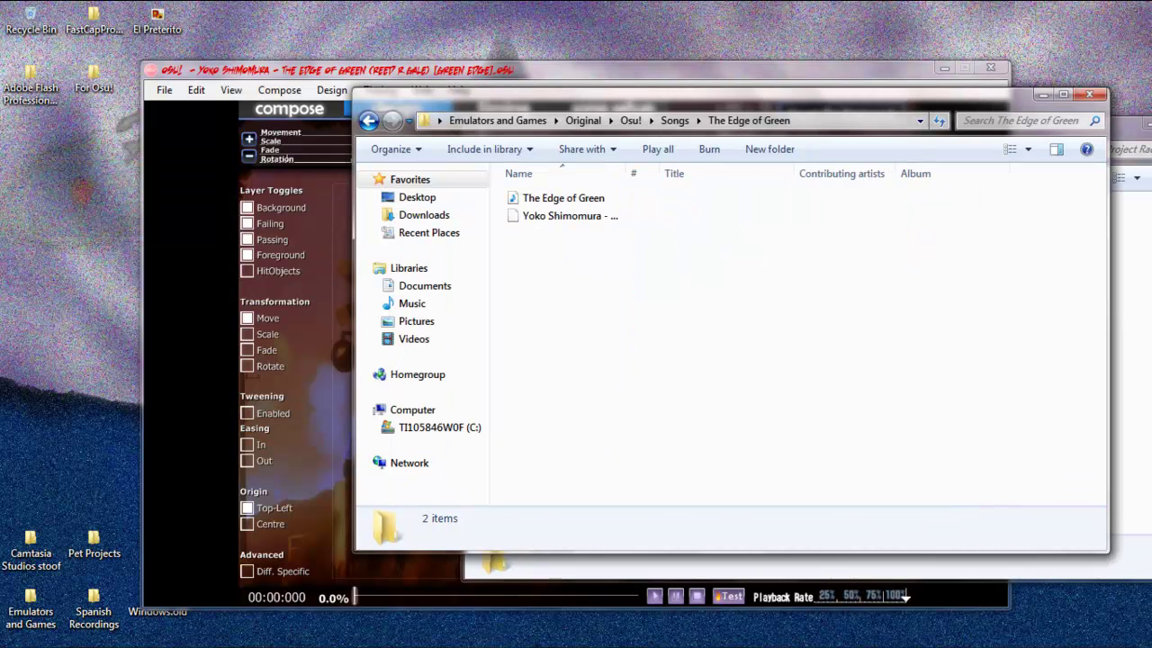
key("alt+Tab")
key("alt+Tab")
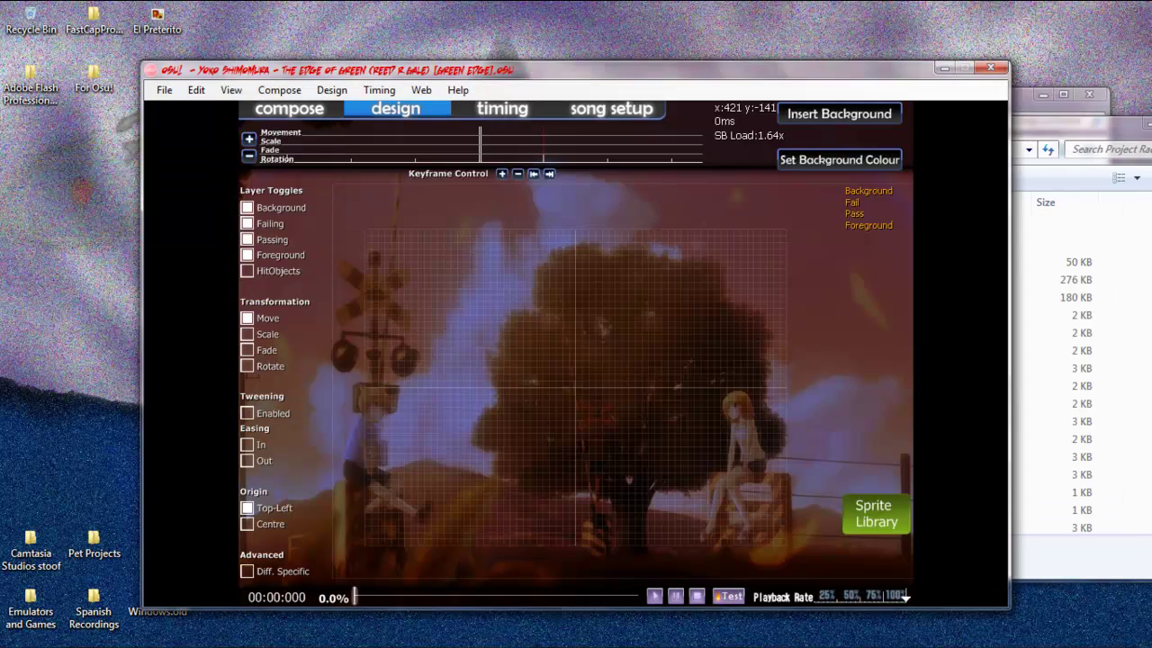
key("alt+Tab")
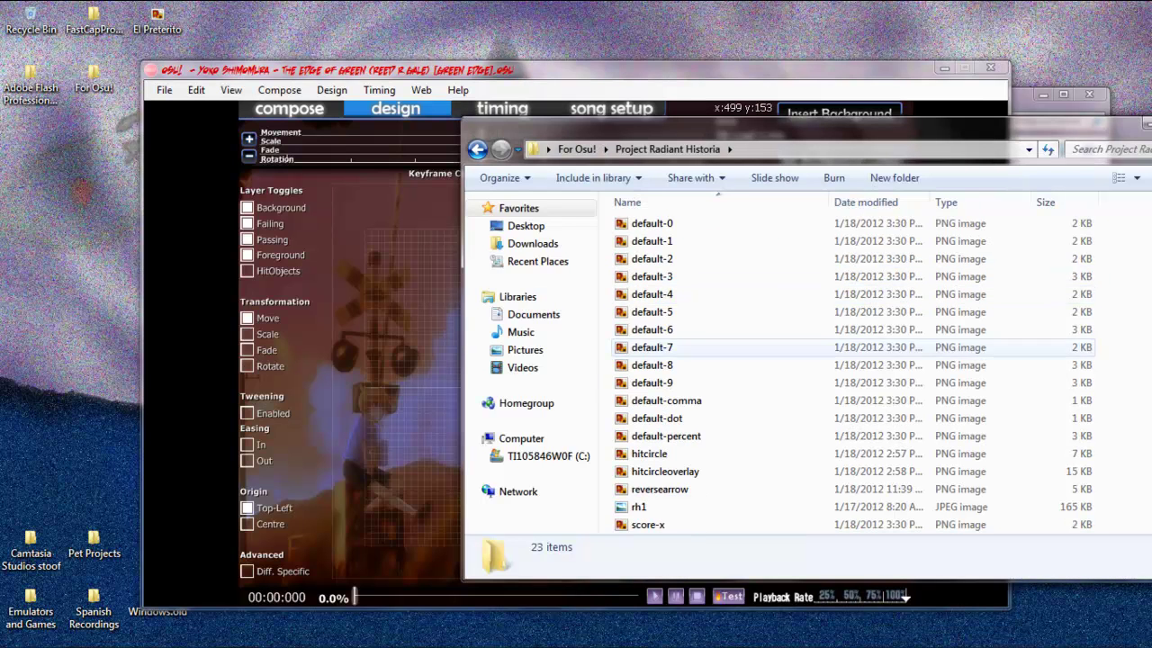
scroll(684, 404, "up", 2)
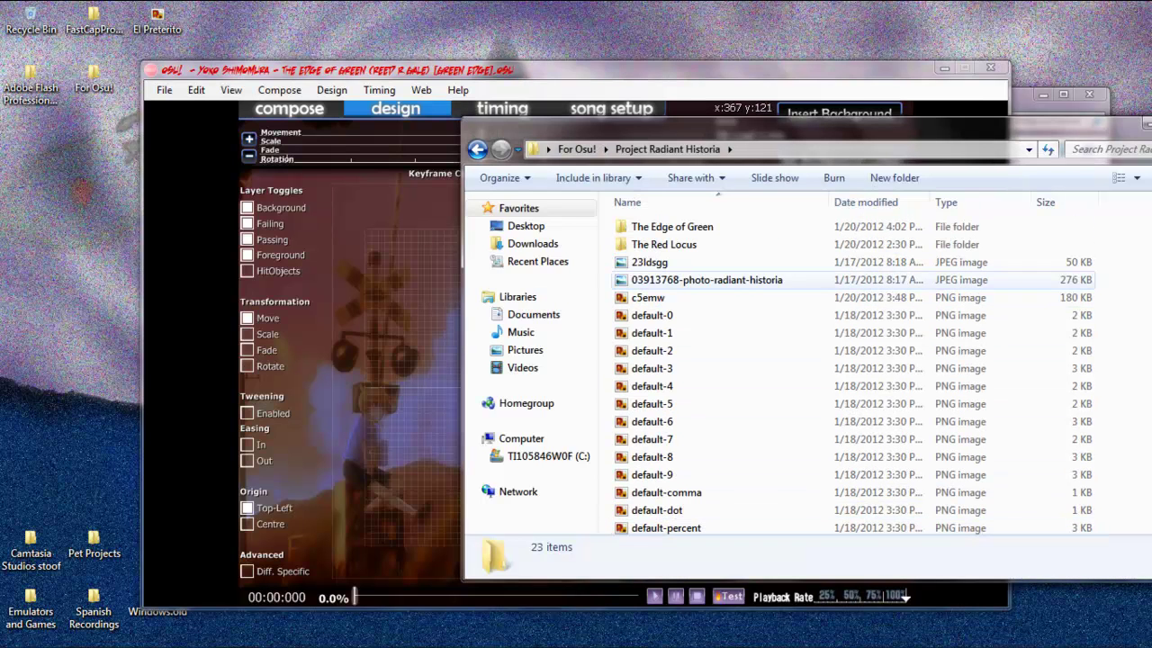
double_click(672, 227)
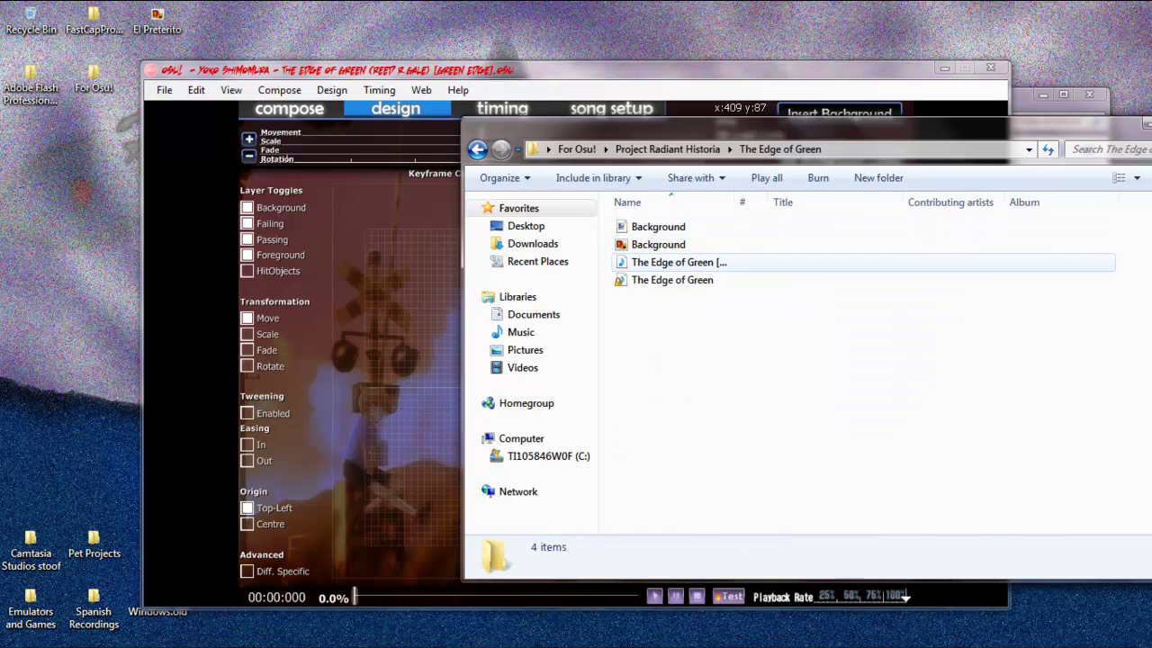
View the Background PNG image from the The Edge of Green folder, and minimize the viewer.
left_click(657, 244)
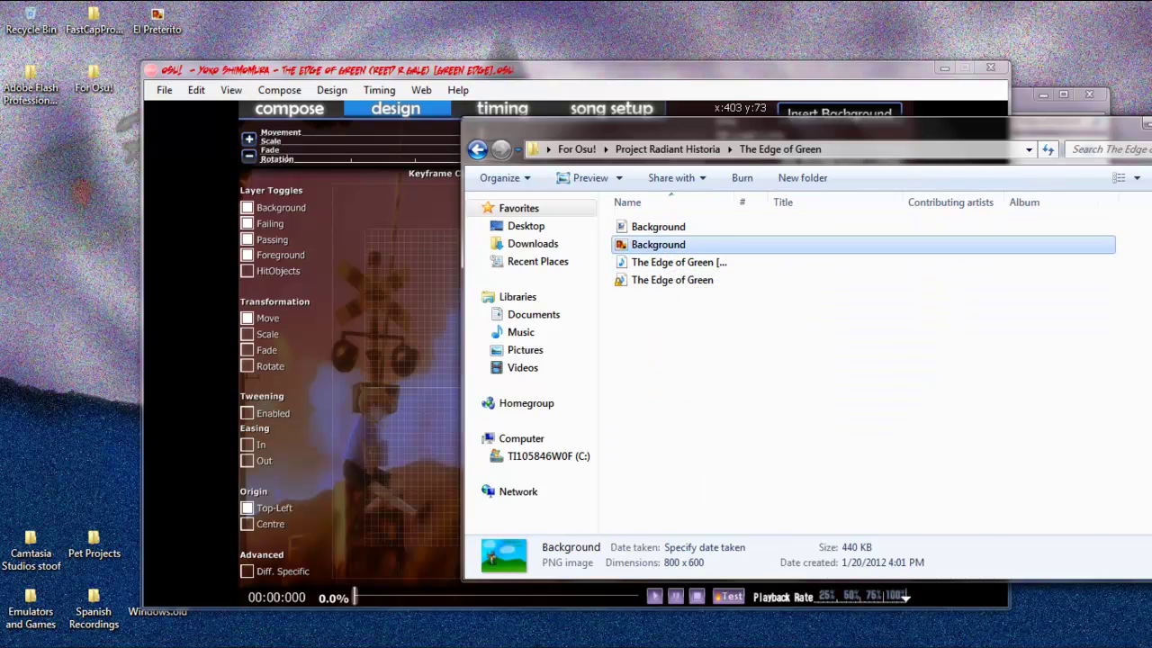
key("Return")
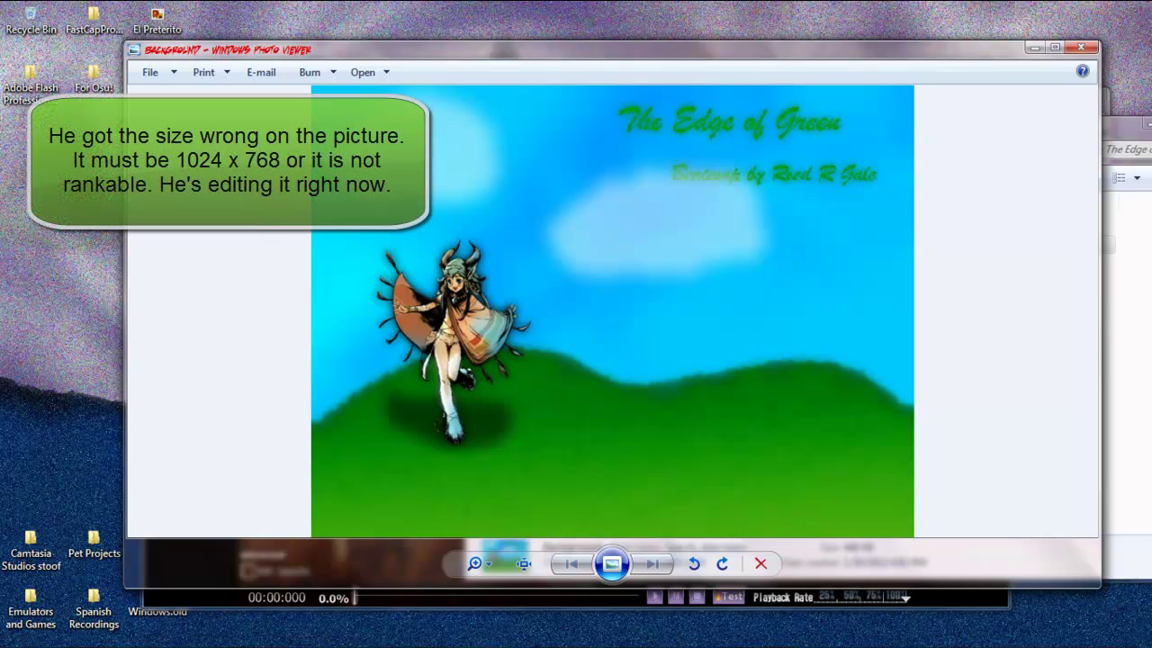
left_click(1033, 46)
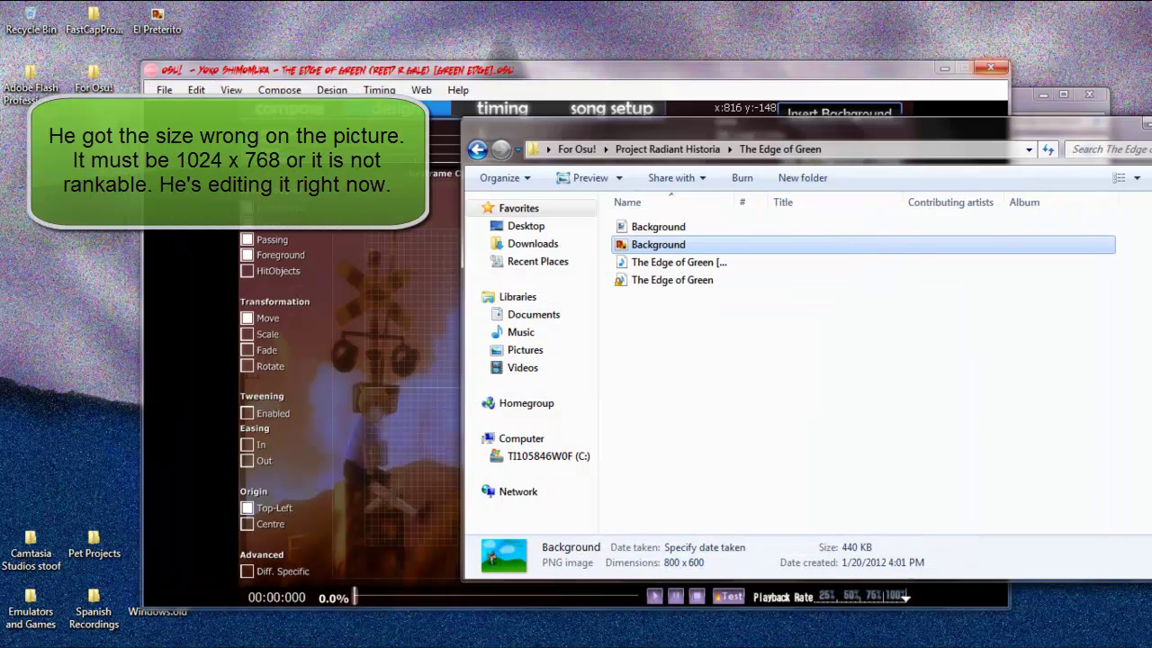
Set Background.png from the project folder as the map's background and return to the compose view.
mouse_move(662, 245)
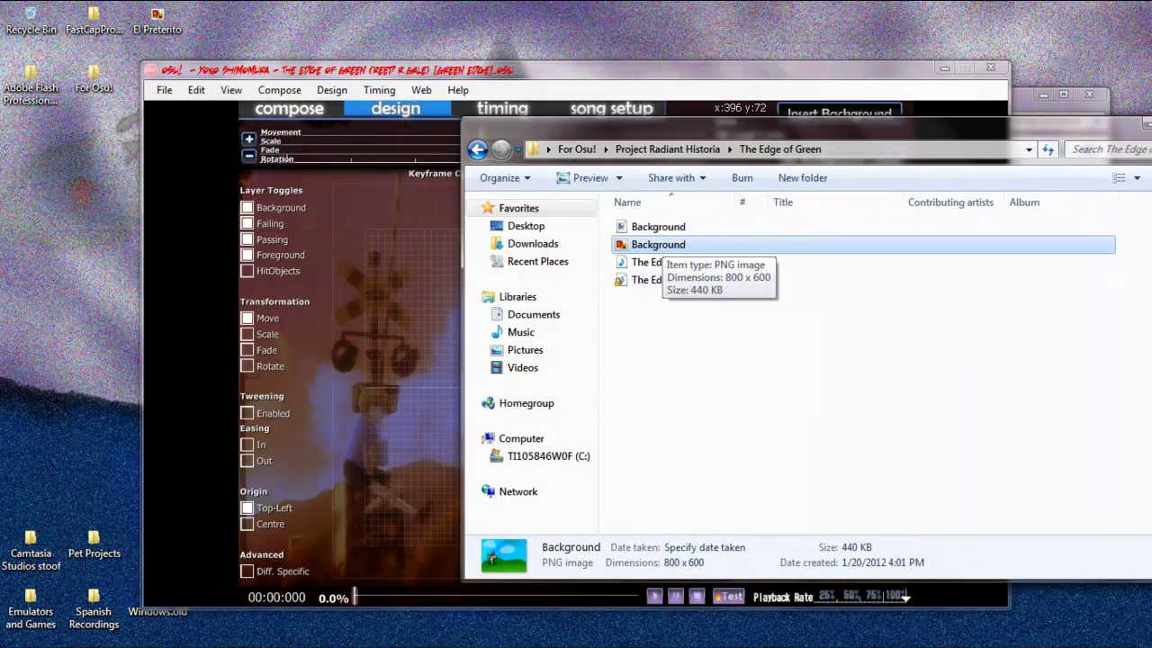
left_click_drag(661, 245, 374, 246)
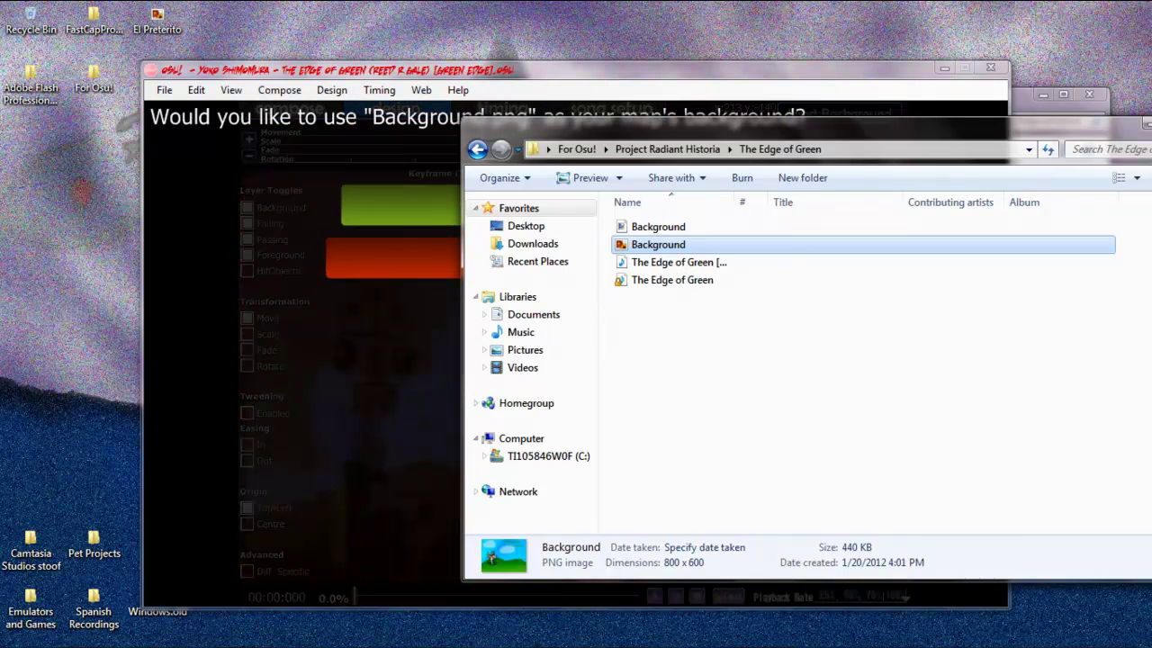
left_click(540, 206)
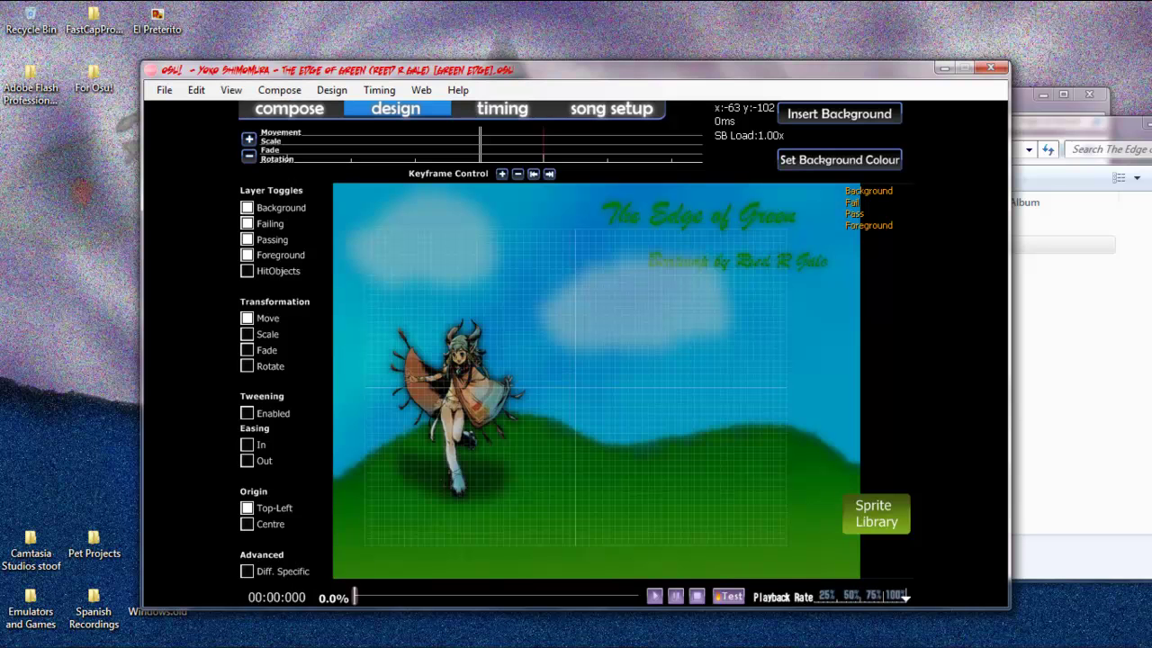
key("F1")
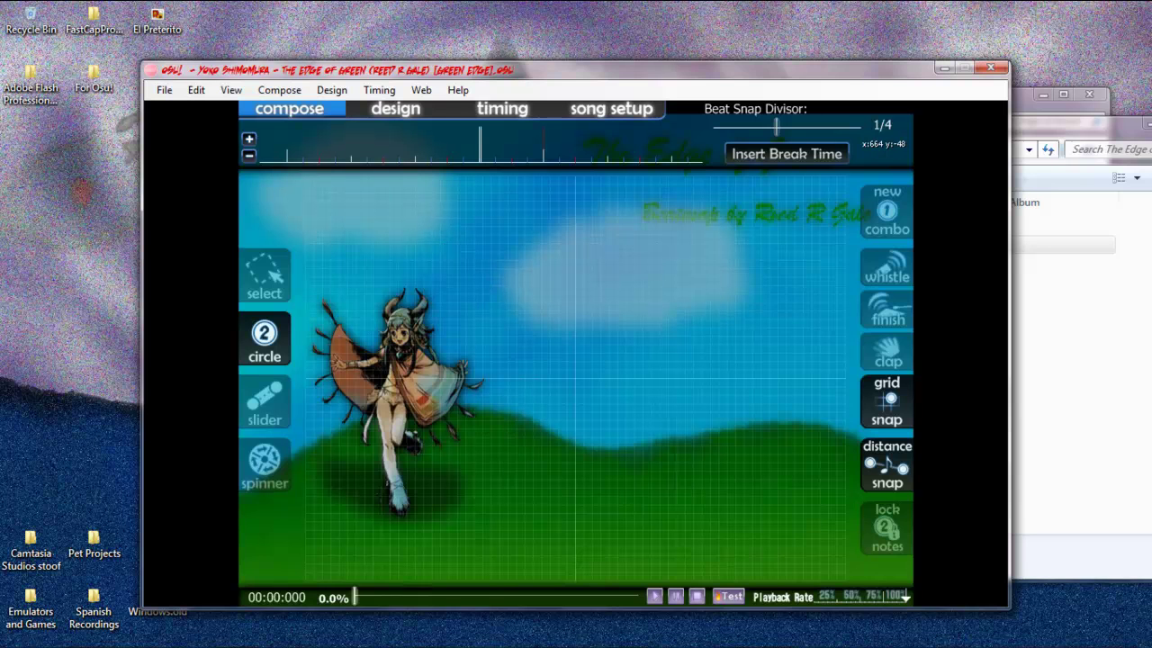
Place a trial hit circle at x:128 y:128 at the song's start, step forward in time and delete it.
left_click(441, 310)
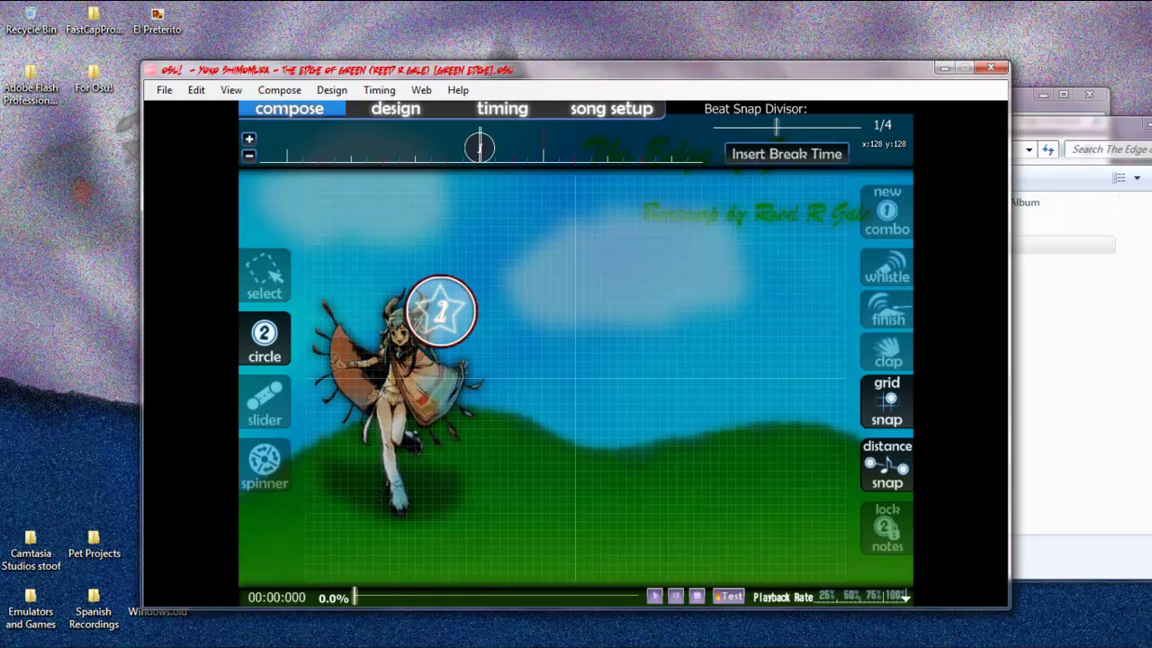
scroll(478, 331, "down", 4)
scroll(500, 396, "up", 1)
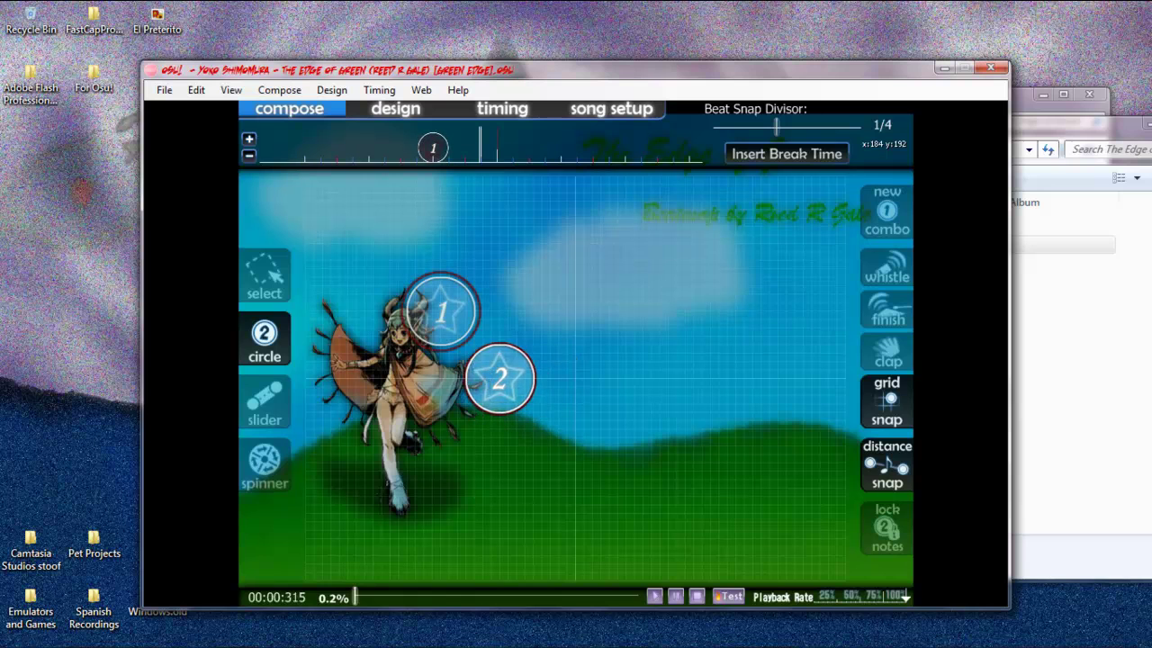
right_click(442, 292)
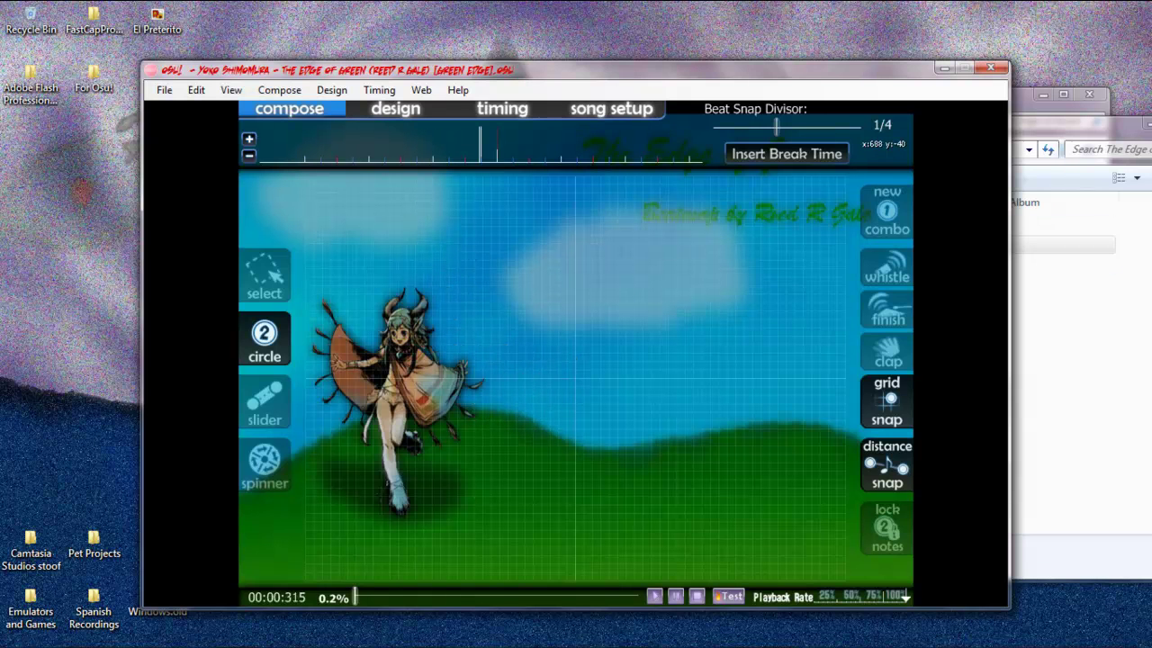
Check the contents of the beatmap's The Edge of Green folder under Songs, and return to the project folder window.
left_click(1031, 133)
left_click(1026, 102)
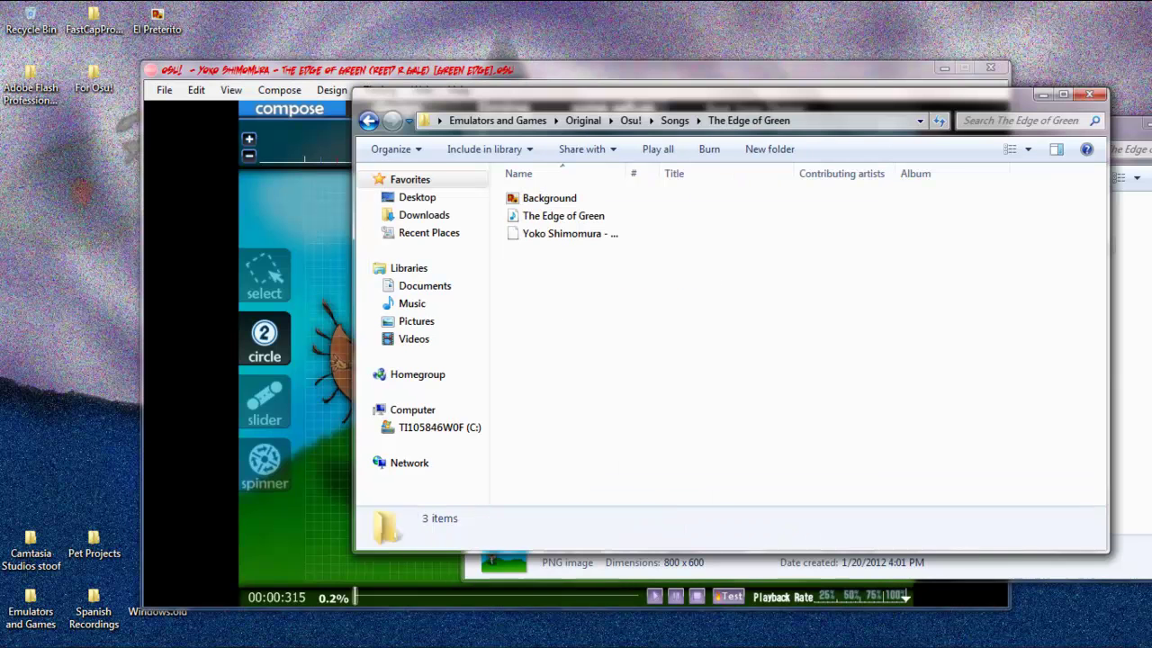
key("alt+Tab")
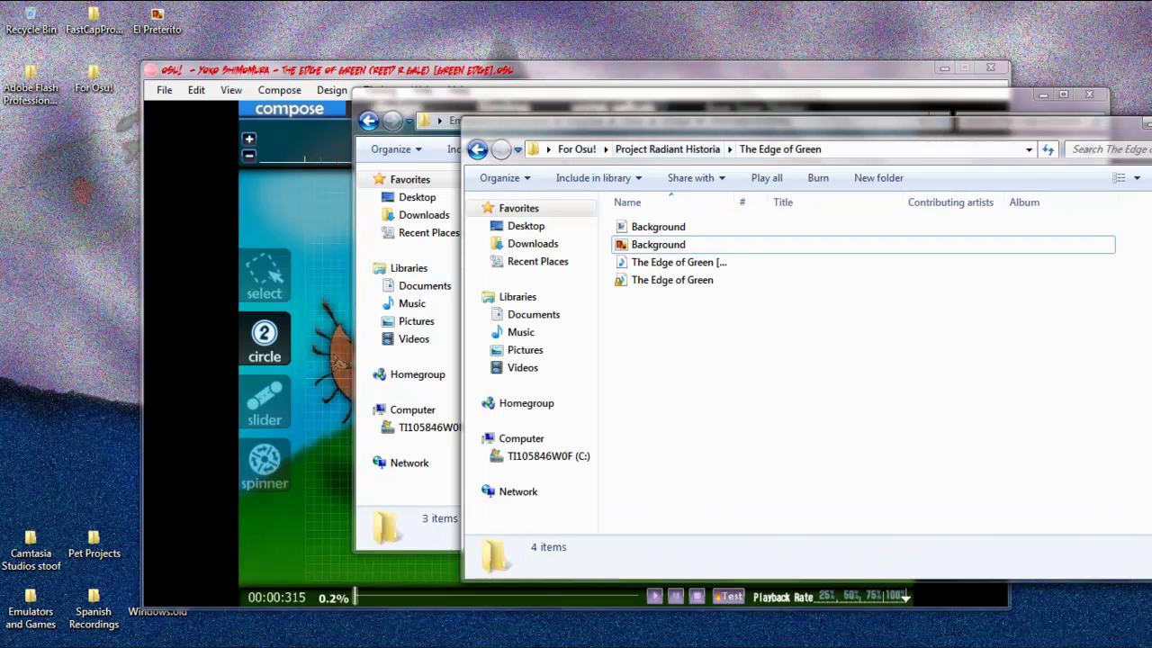
Go up to the Project Radiant Historia folder and preview the number images default-0 through default-7.
left_click(667, 148)
scroll(689, 378, "up", 2)
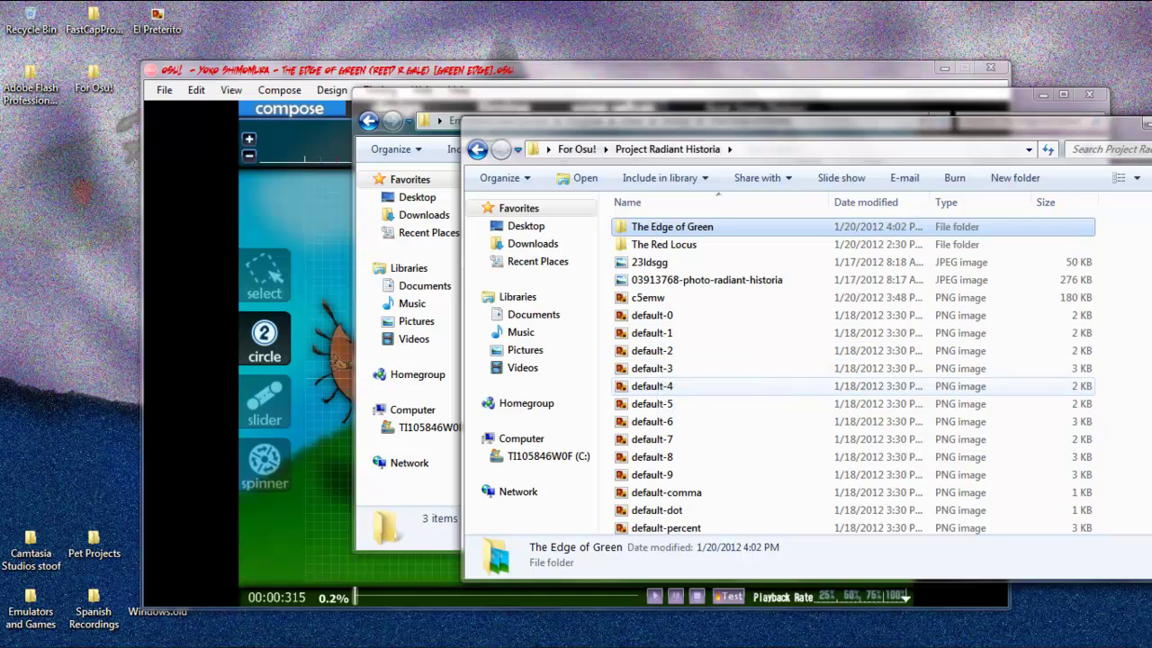
scroll(688, 297, "down", 1)
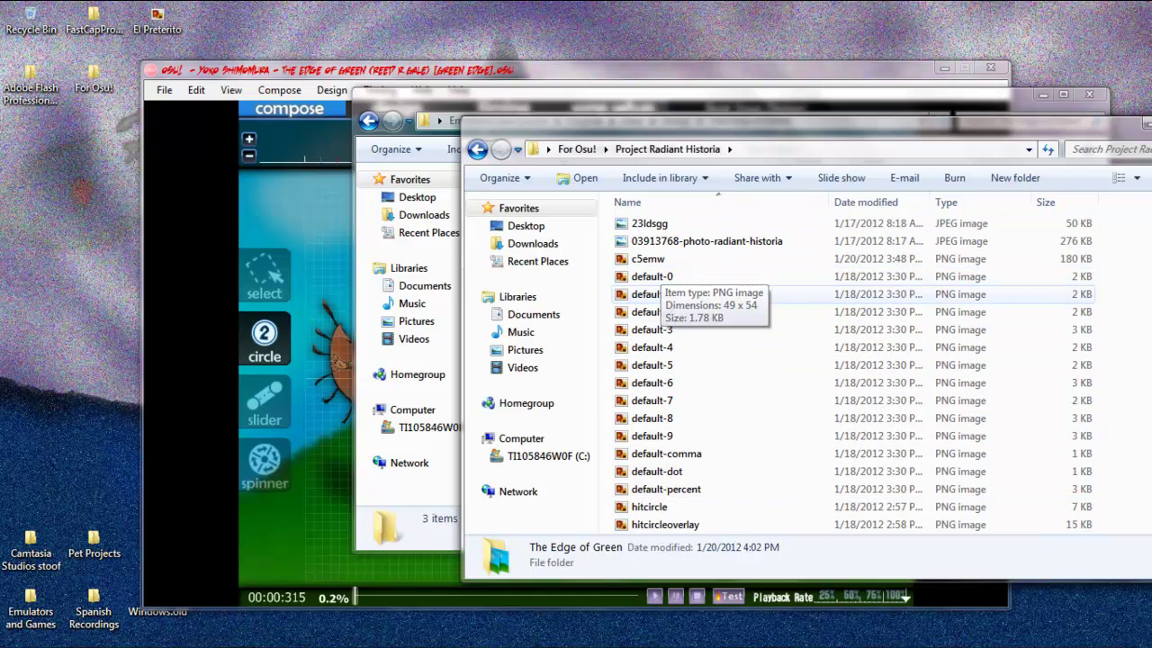
left_click(652, 277)
left_click(652, 294)
left_click(652, 313)
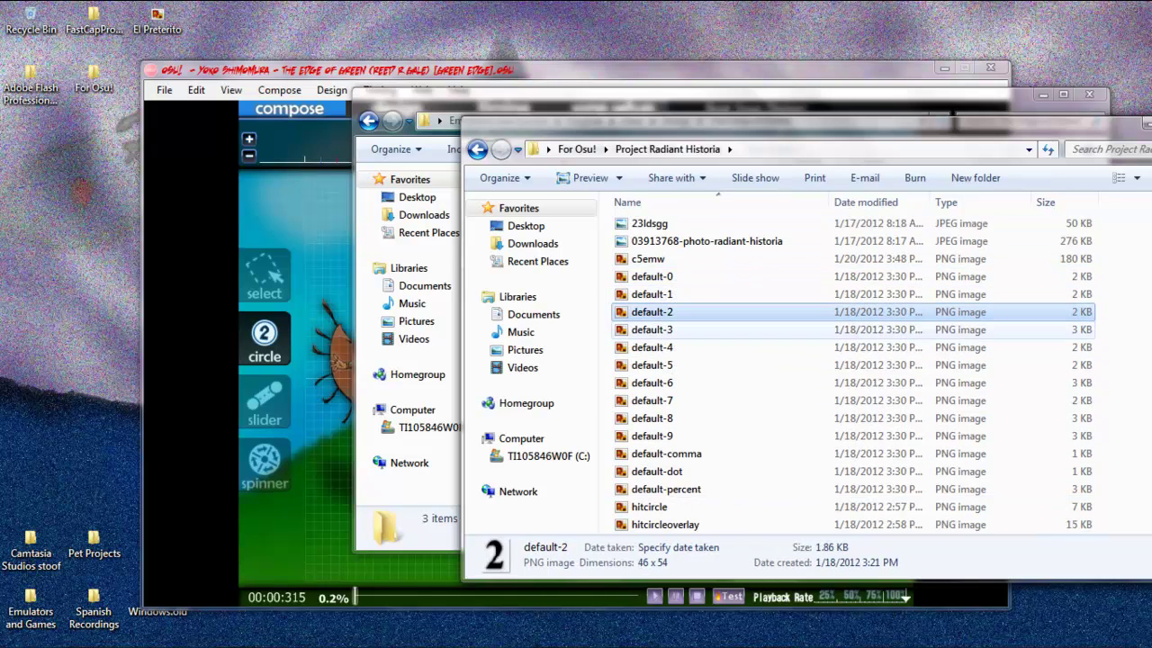
left_click(653, 276)
left_click(652, 294)
left_click(653, 276)
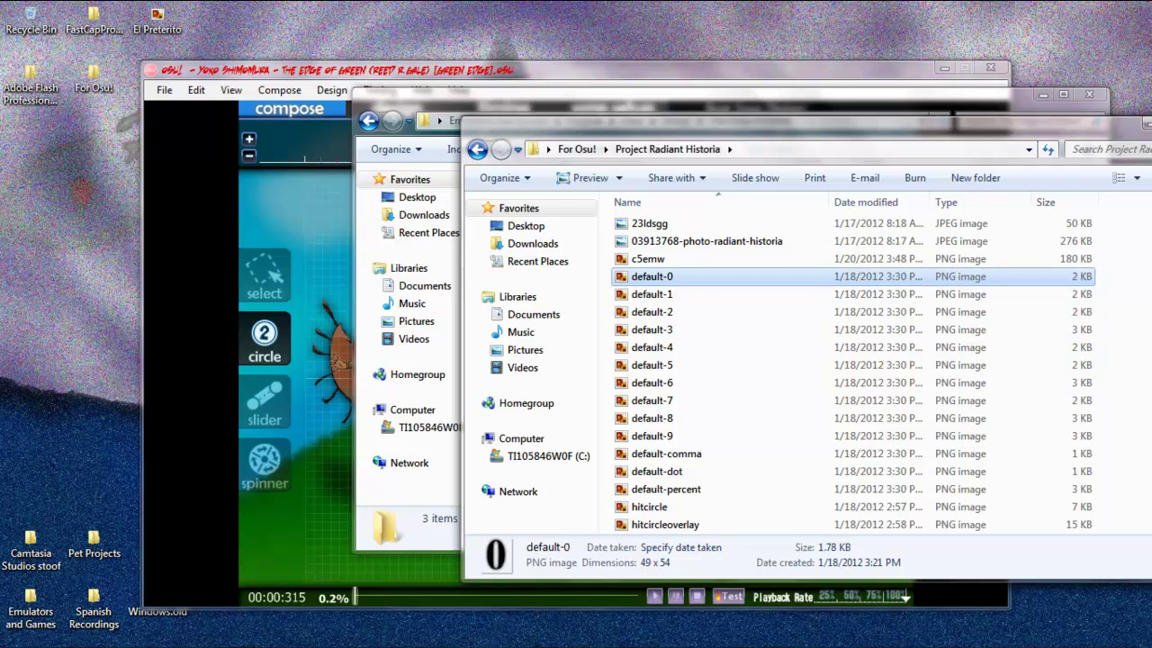
left_click(652, 294)
left_click(652, 312)
left_click(652, 330)
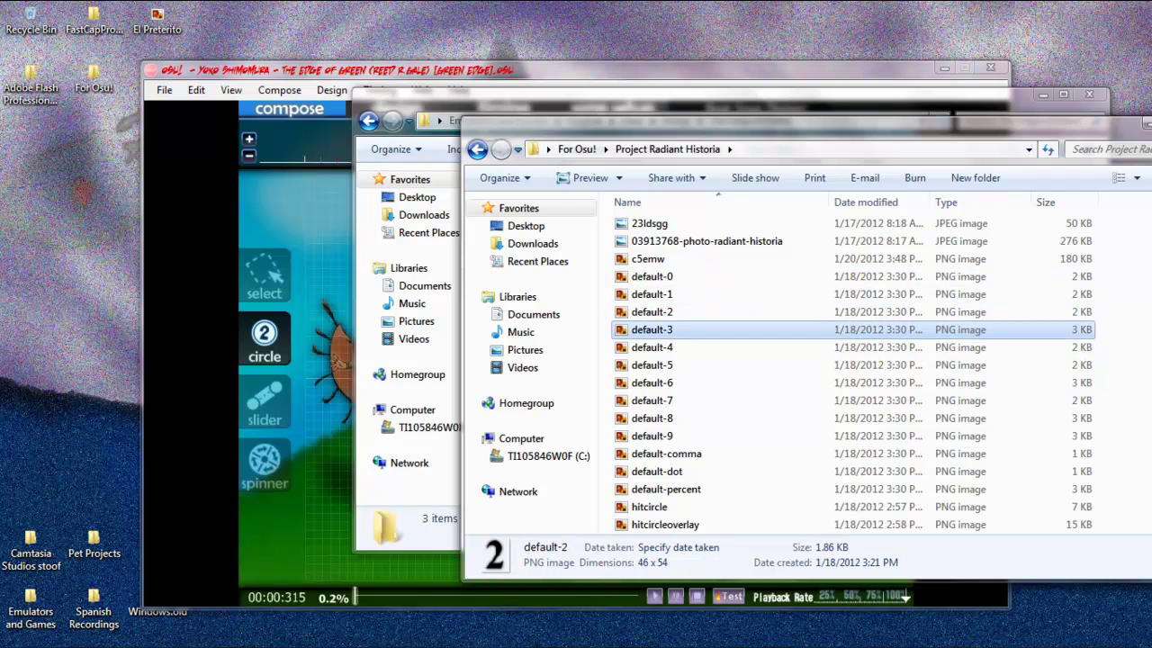
left_click(653, 347)
left_click(652, 365)
left_click(652, 383)
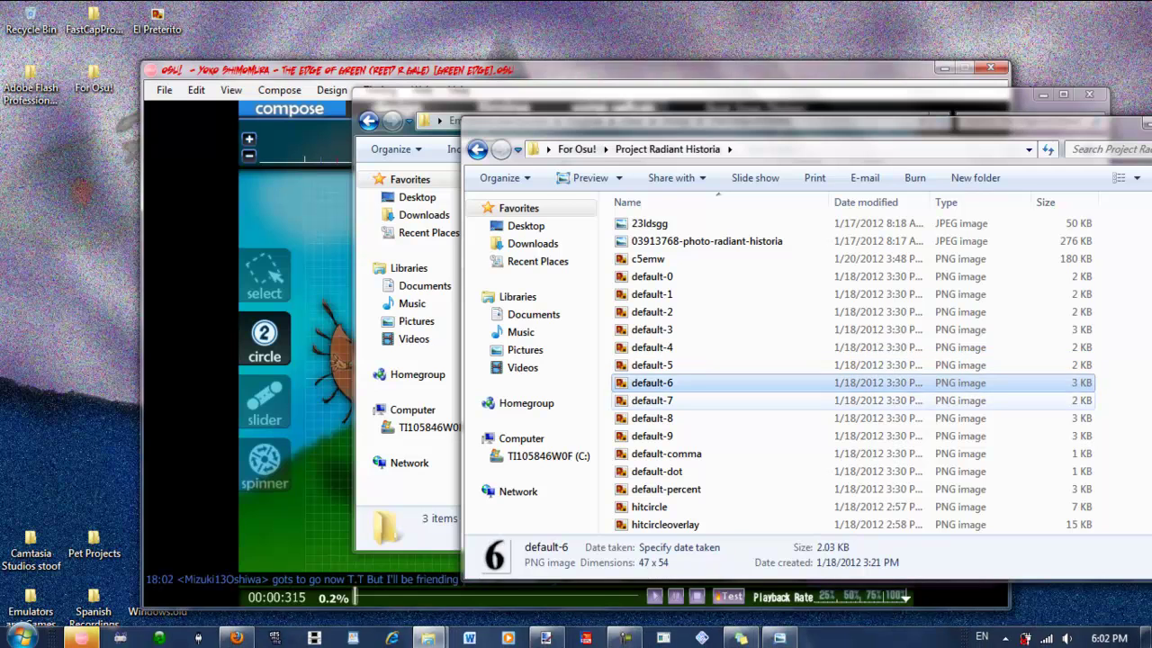
left_click(653, 401)
left_click(332, 531)
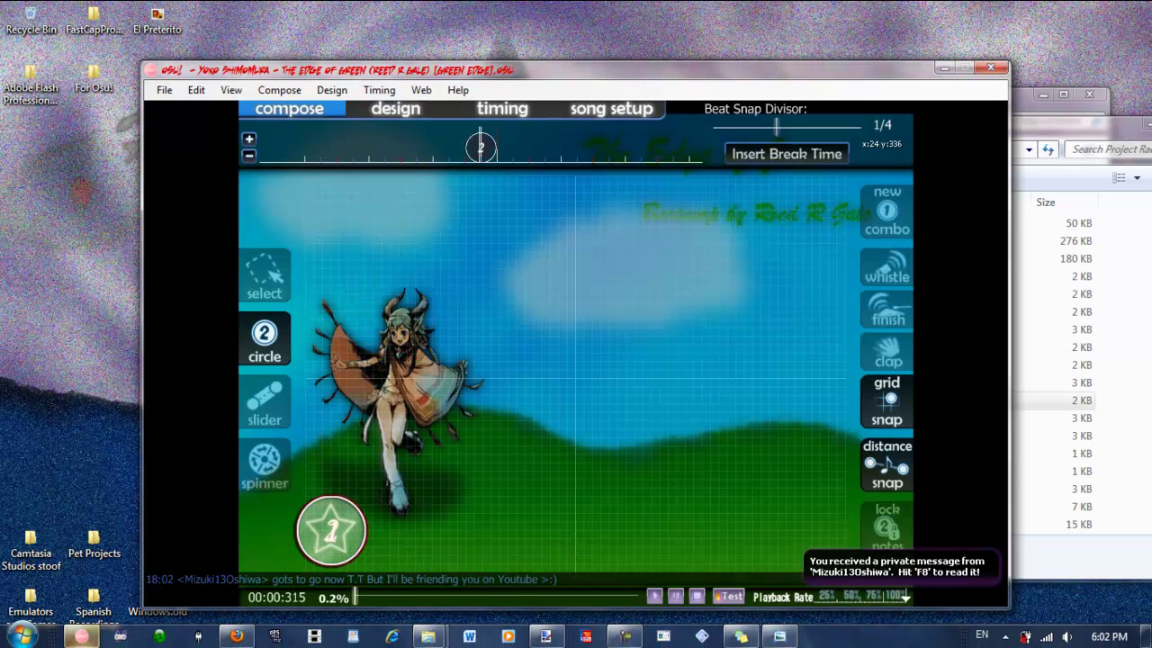
right_click(349, 531)
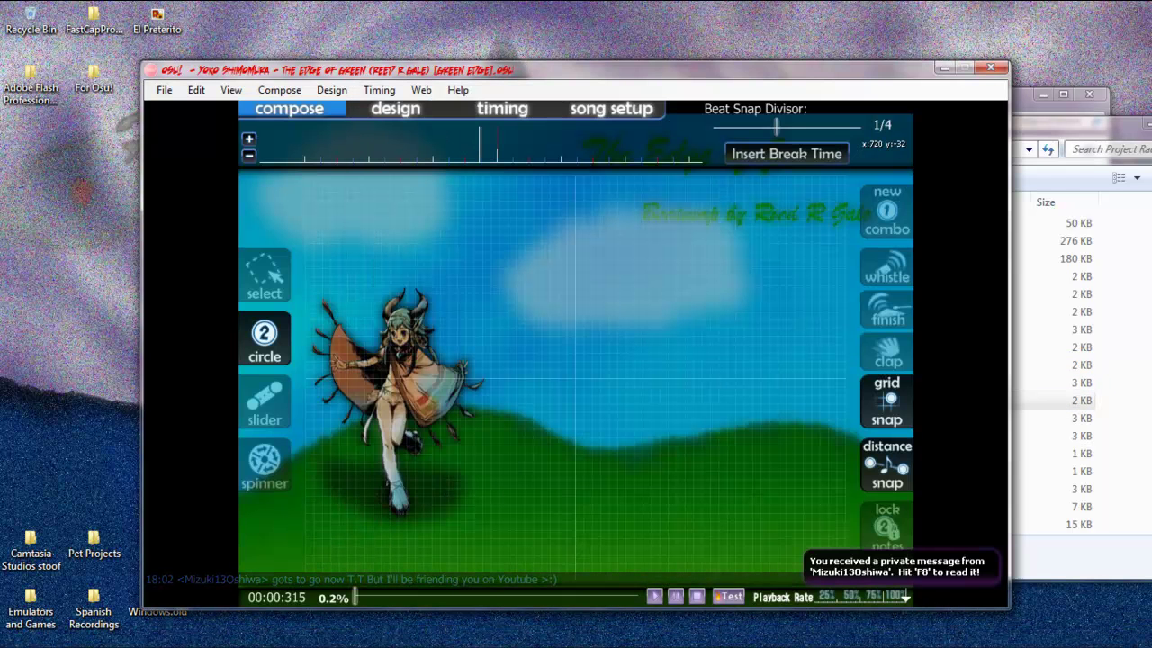
Preview the default-8, default-9, default-comma, default-dot and default-percent images in the Project Radiant Historia folder.
left_click(1066, 129)
left_click(653, 419)
left_click(652, 436)
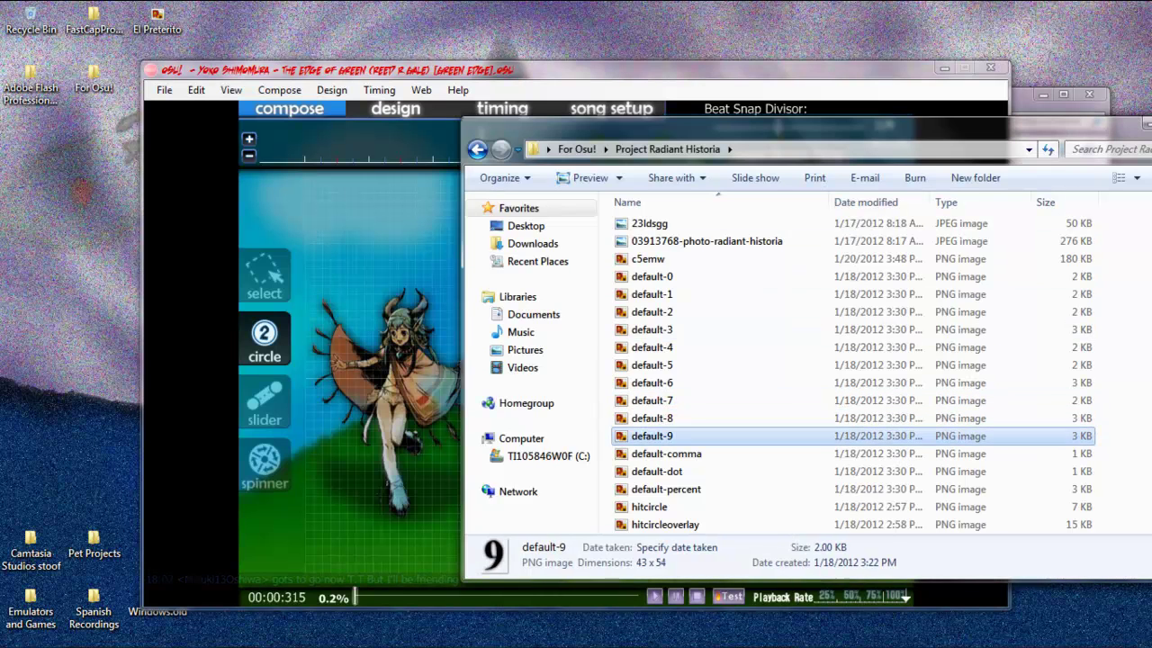
key("Down")
key("Down")
key("Down")
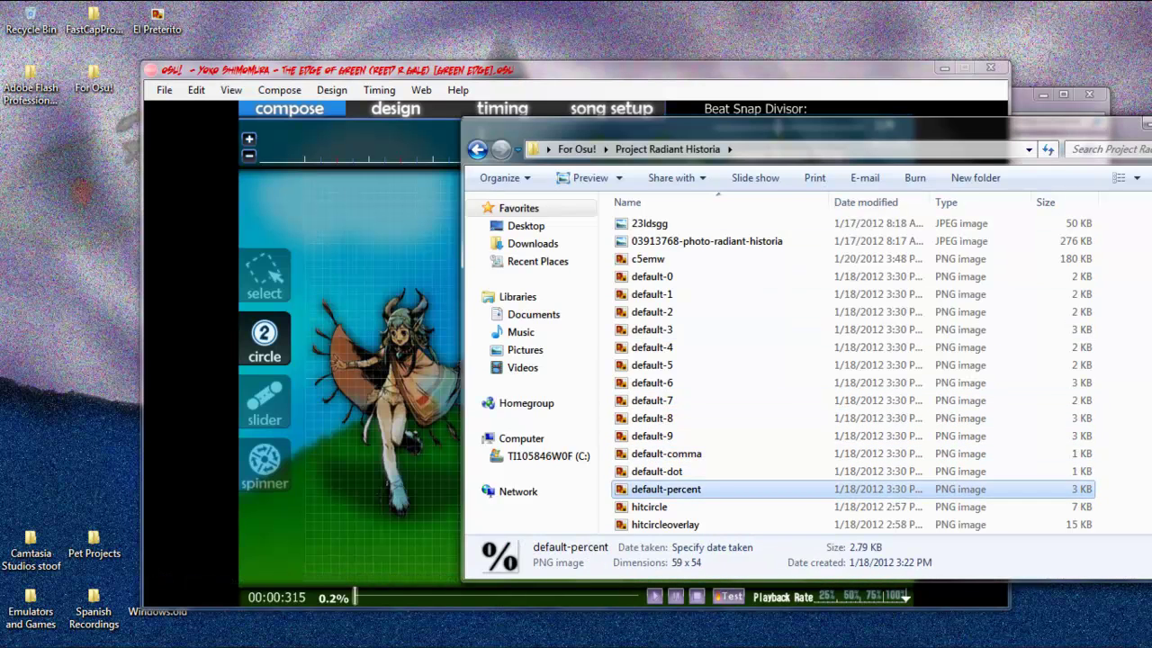
Preview the hitcircle, hitcircleoverlay, reversearrow, rh1 and score-x images in the project folder.
scroll(651, 488, "down", 1)
left_click(649, 454)
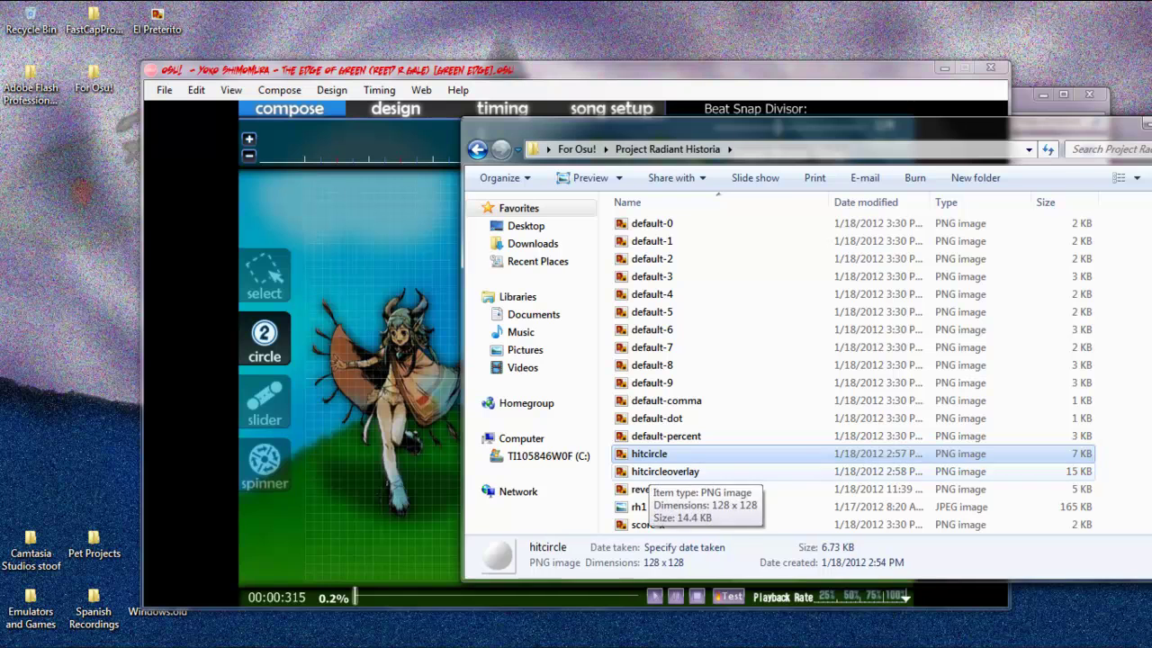
key("Down")
key("Down")
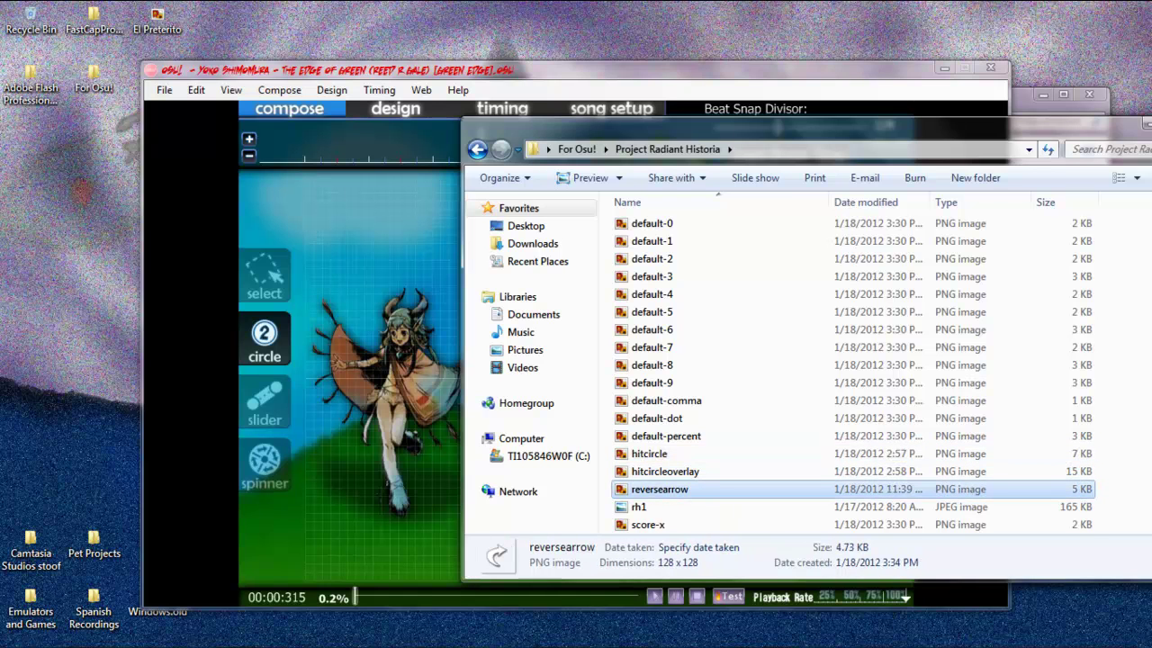
key("Down")
key("Down")
scroll(648, 297, "up", 2)
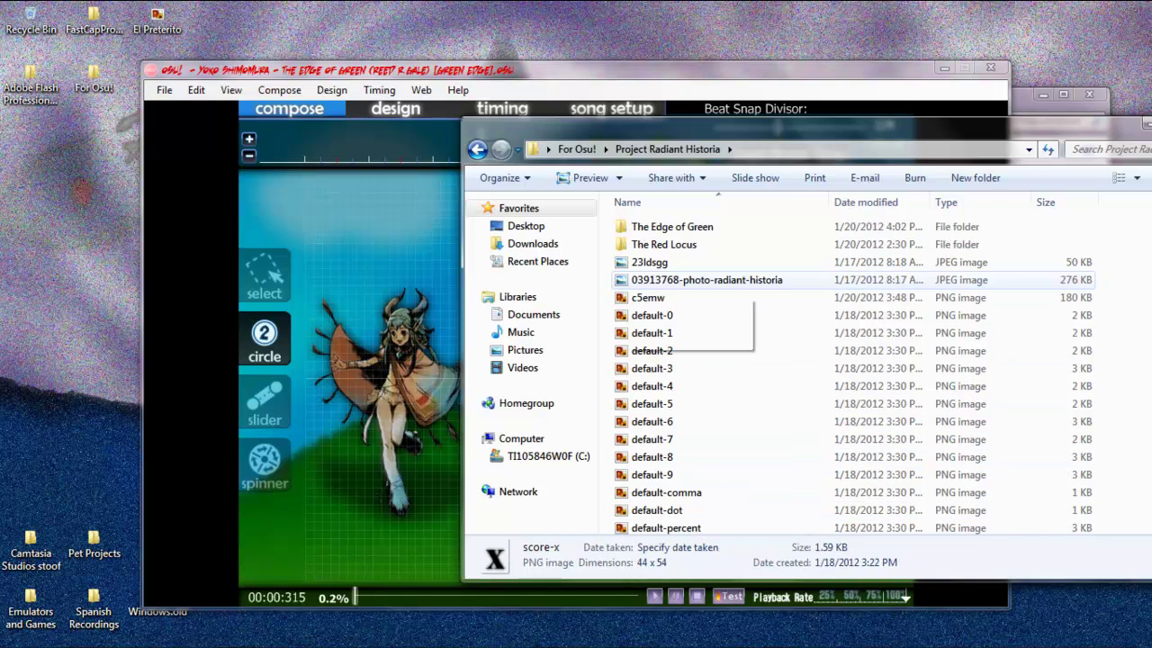
Copy c5emw, default-0 through default-9, default-comma, default-dot, default-percent, hitcircle, hitcircleoverlay and reversearrow from Project Radiant Historia into the The Edge of Green folder.
left_click_drag(614, 292, 680, 480)
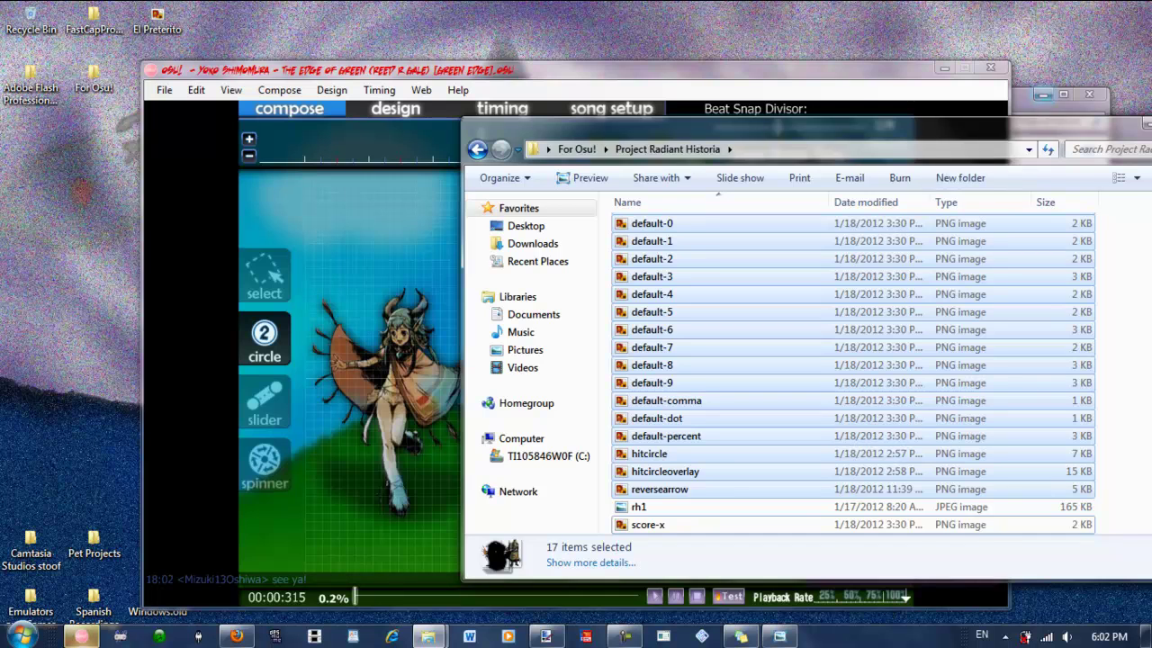
left_click(1024, 101)
key("ctrl+v")
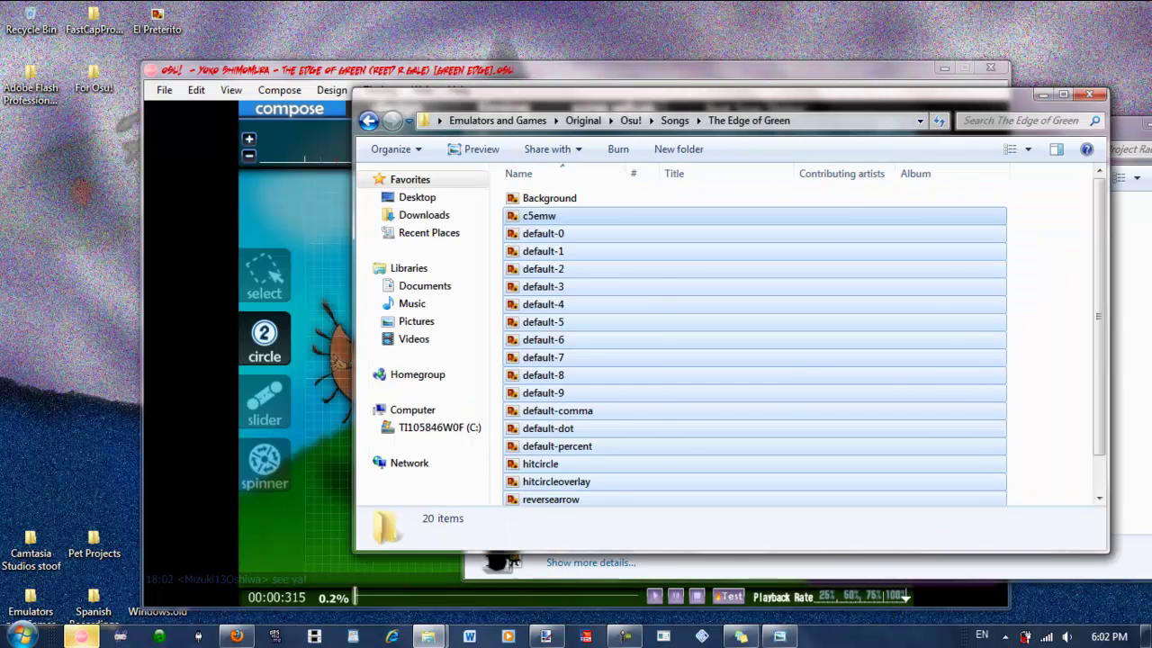
Copy the score-x image from the Project Radiant Historia folder into the The Edge of Green song folder.
left_click(1128, 133)
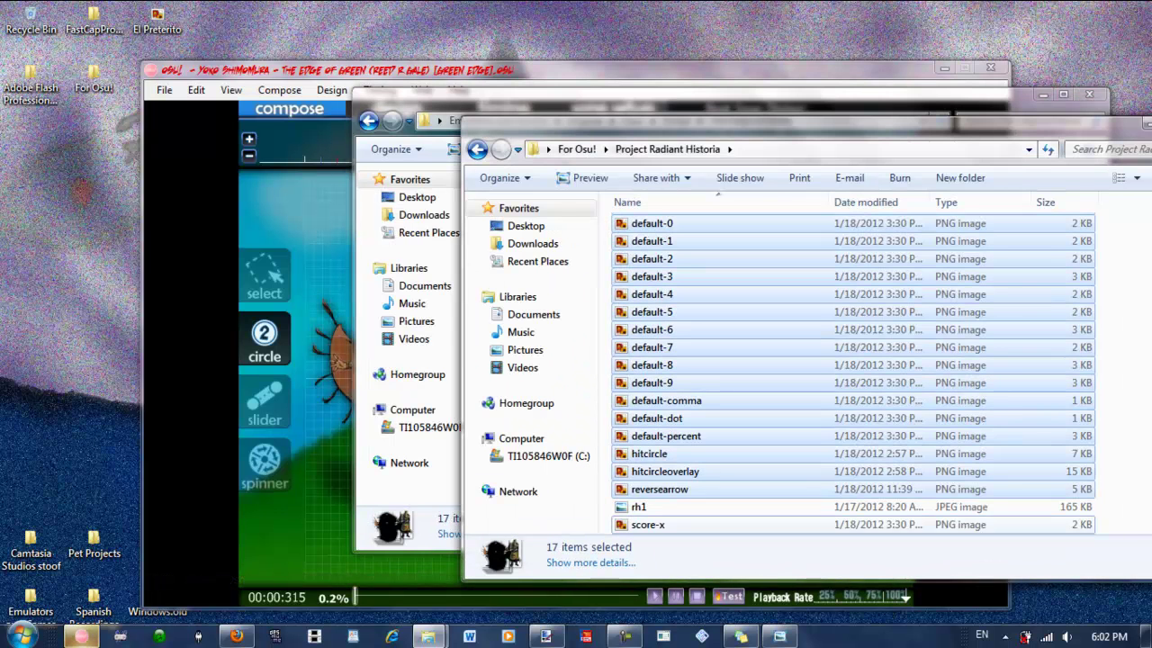
left_click(652, 524)
left_click(491, 102)
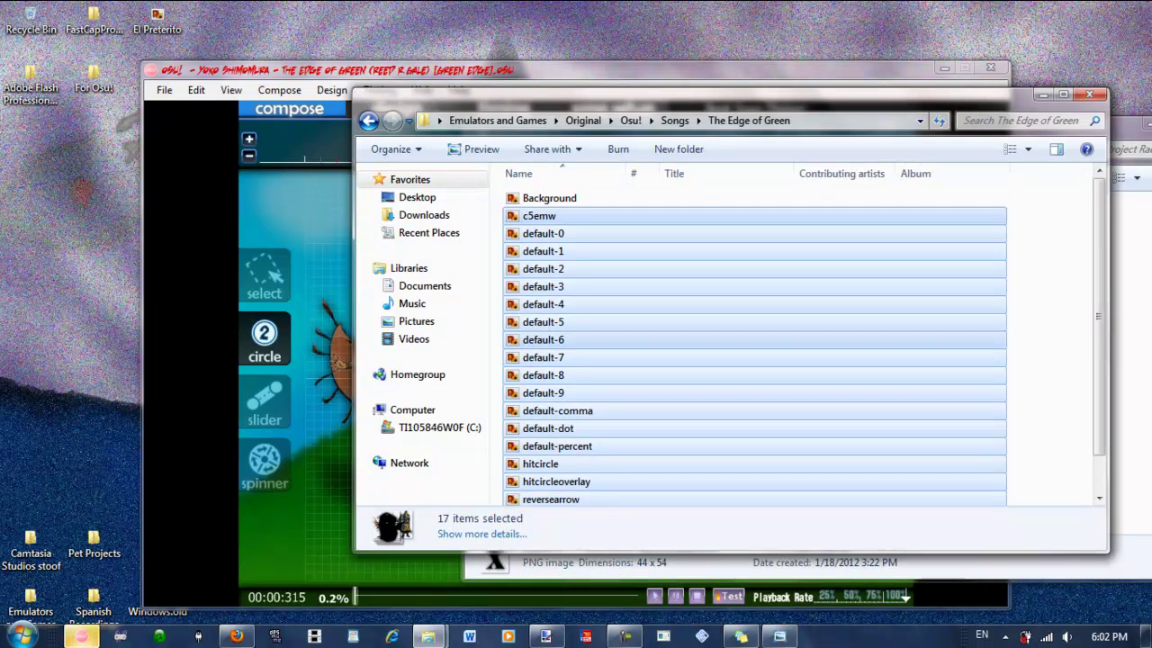
key("ctrl+v")
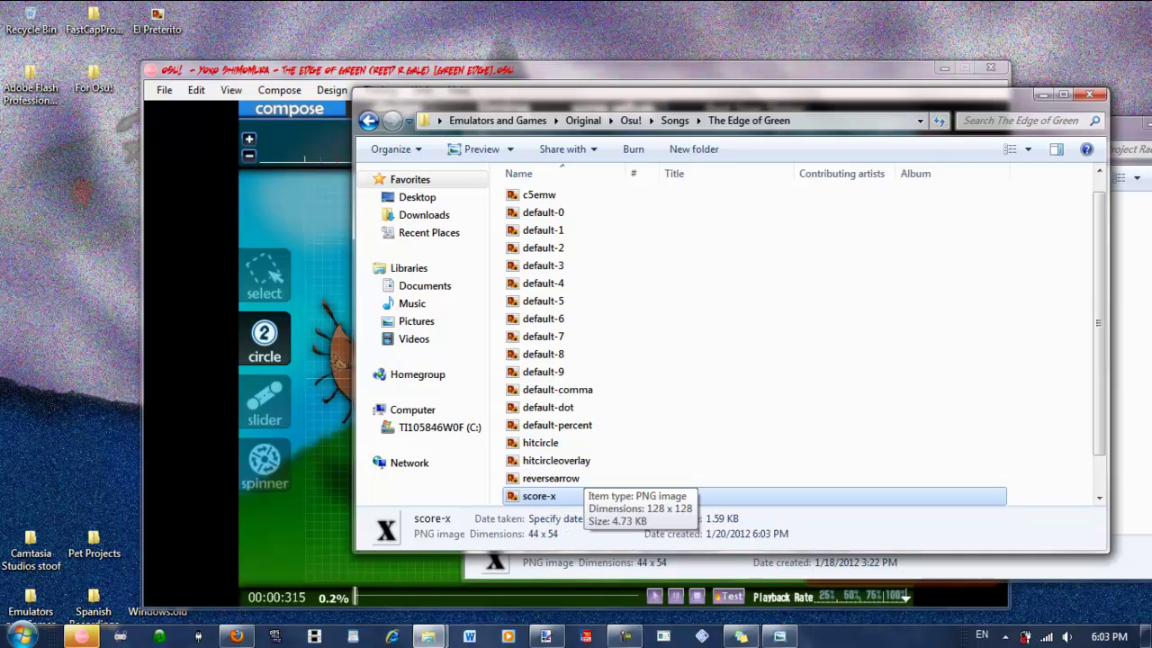
Delete the unneeded c5emw image from the The Edge of Green song folder.
scroll(756, 301, "up", 1)
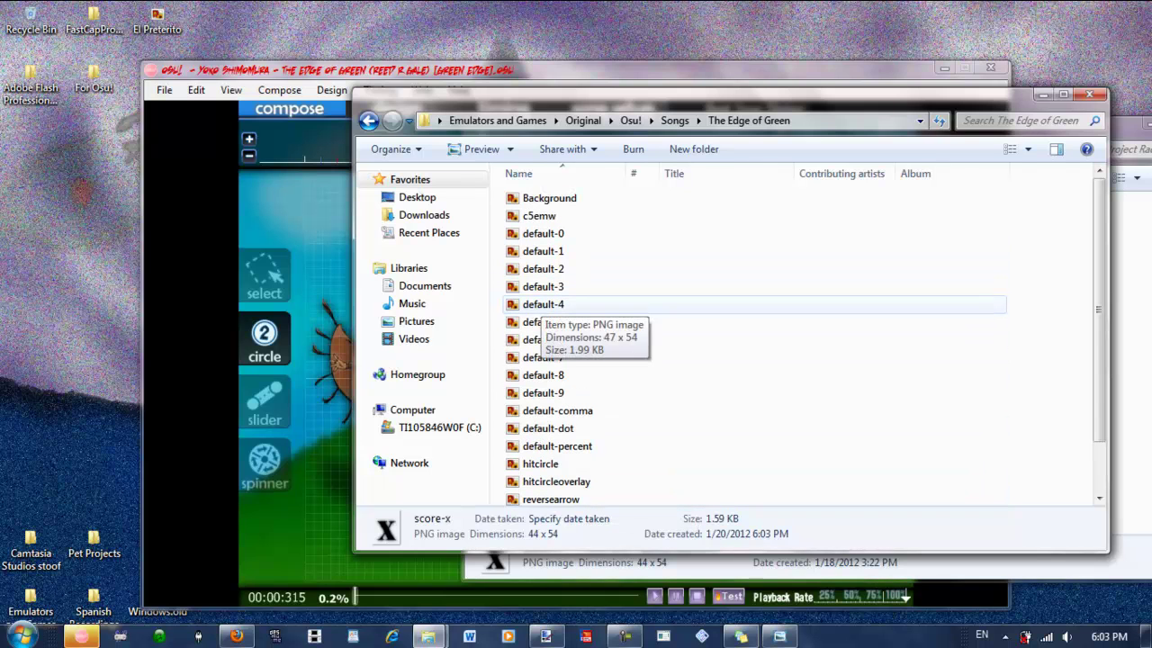
left_click(540, 216)
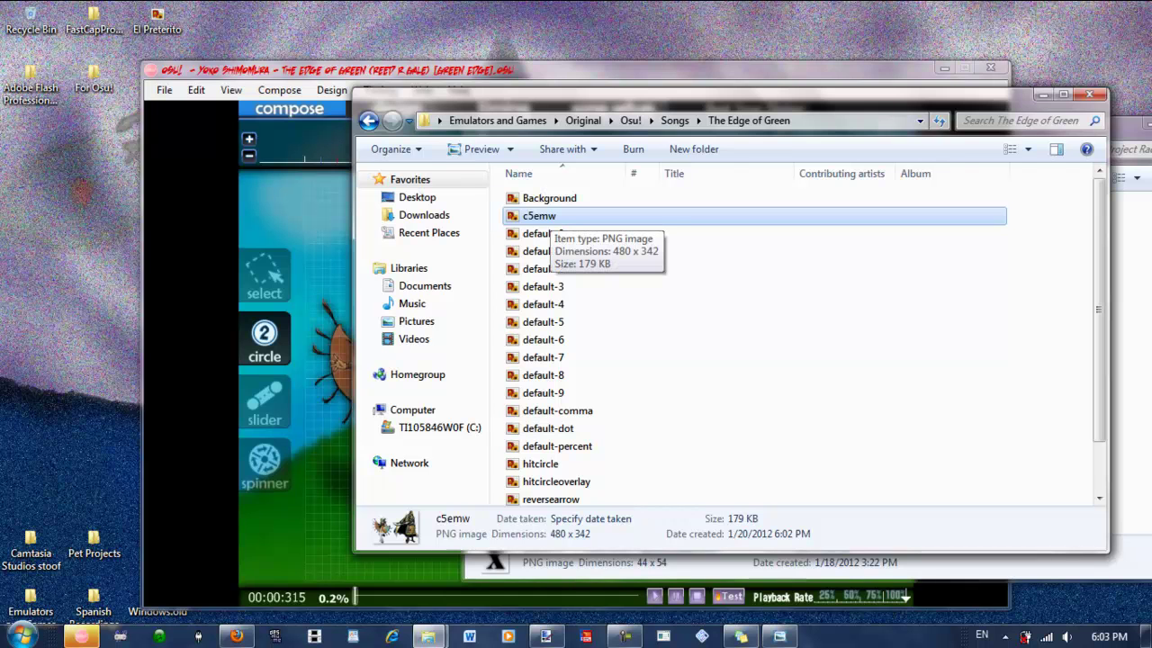
key("Delete")
key("Return")
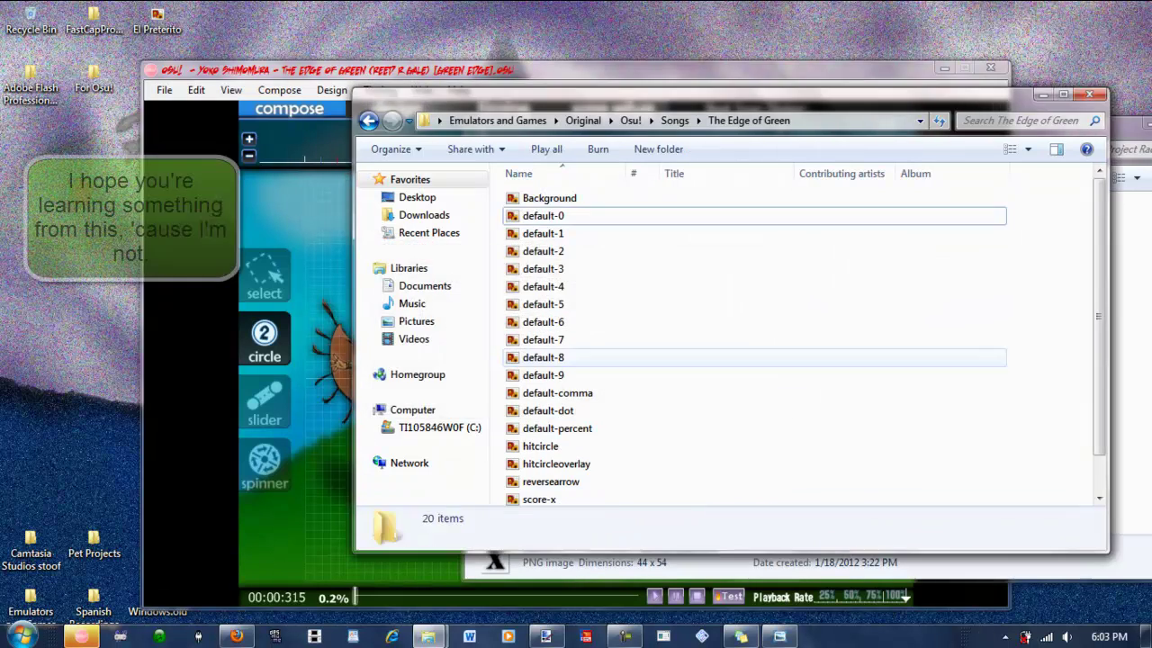
scroll(594, 357, "down", 1)
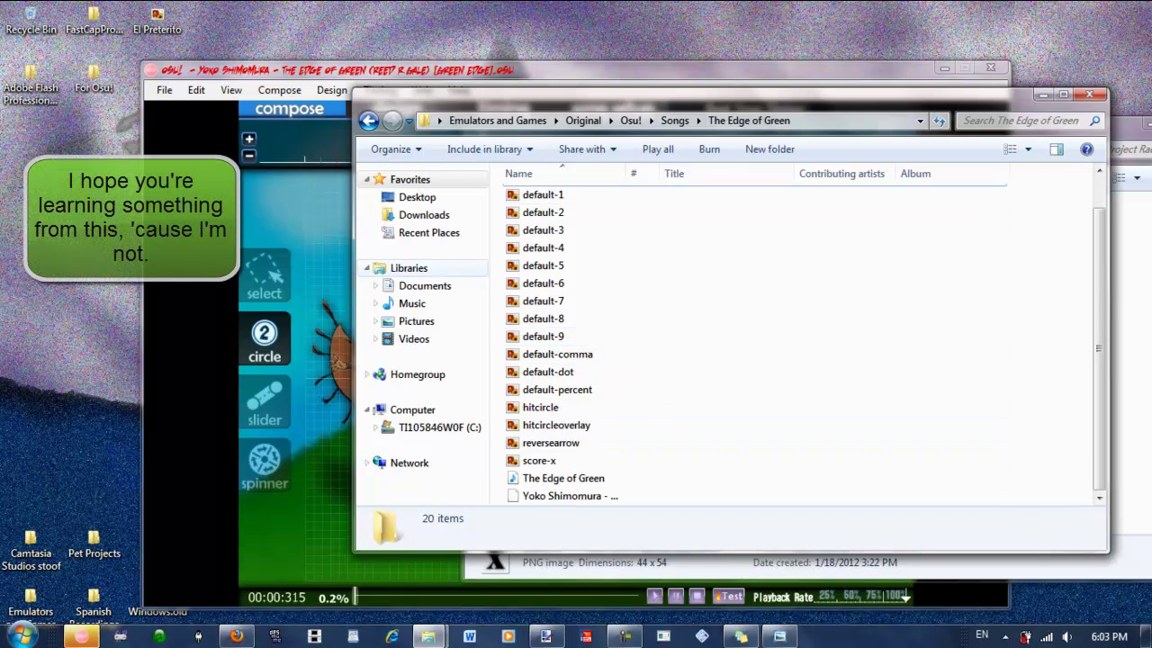
Return to osu!, exit the editor saving the beatmap changes, and reopen the Green Edge difficulty of The Edge of Green.
left_click(322, 227)
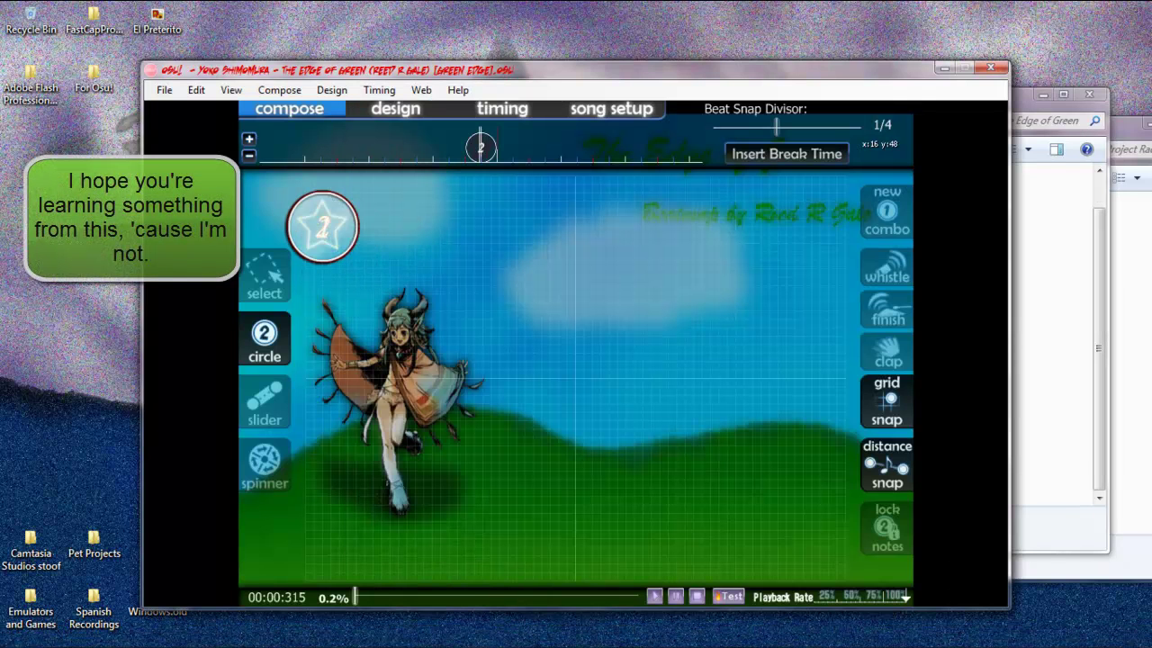
right_click(328, 227)
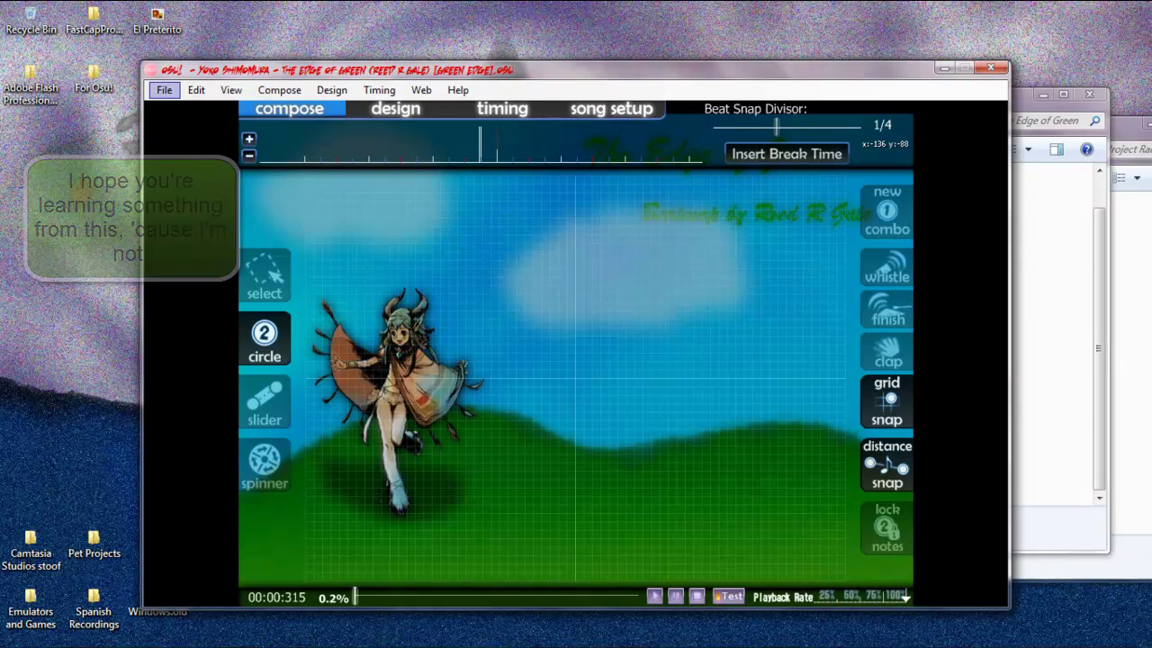
left_click(164, 90)
left_click(180, 370)
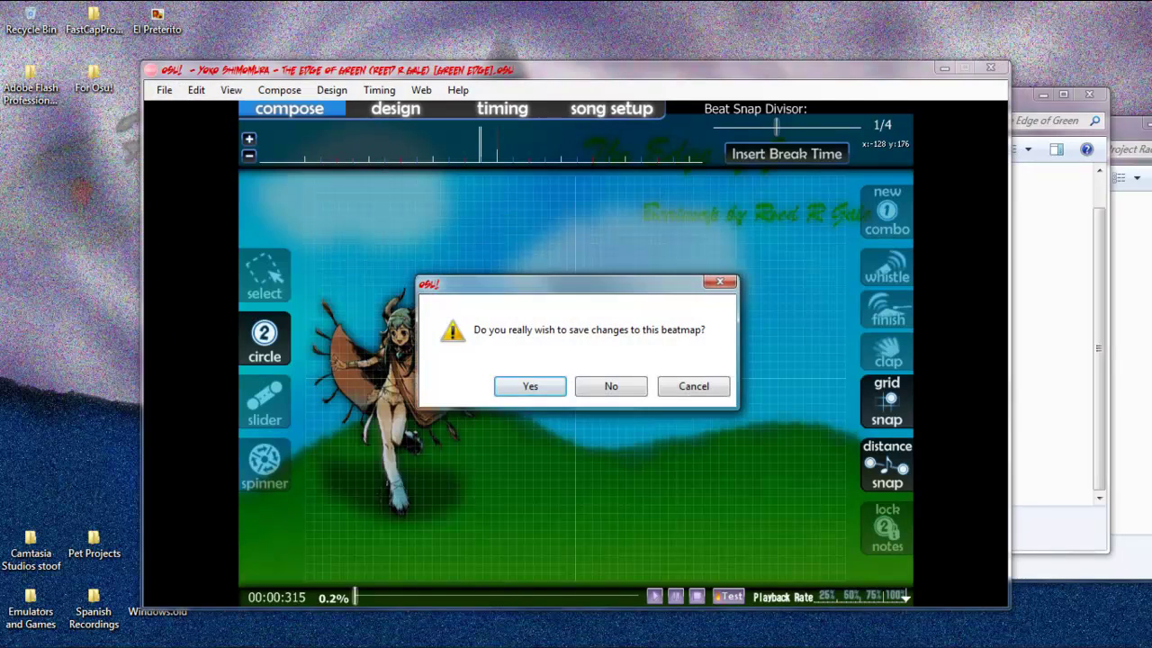
left_click(532, 382)
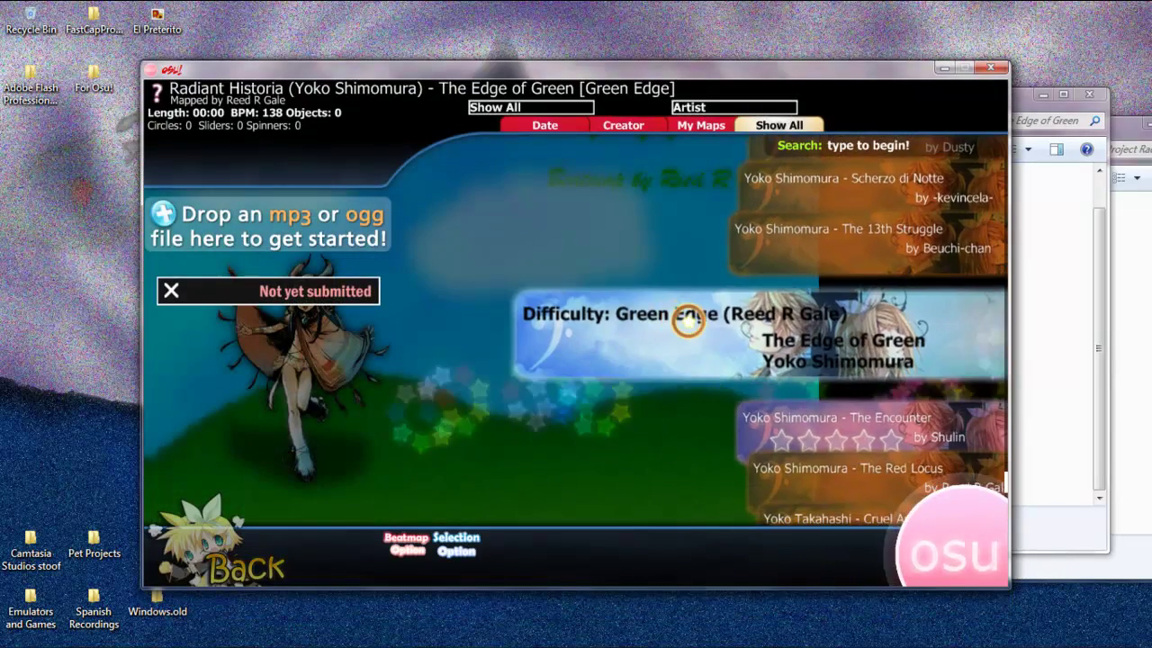
left_click(688, 319)
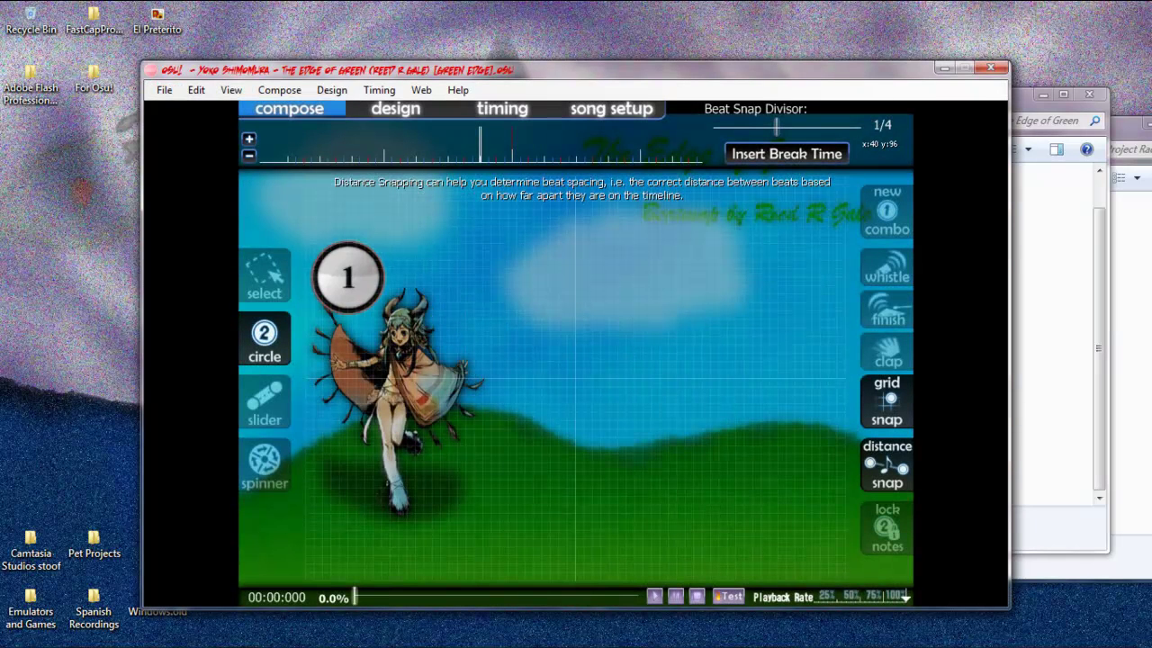
Place four test hit circles on successive beats at the start of the song, spread across the playfield.
left_click(349, 277)
scroll(373, 299, "down", 1)
scroll(391, 320, "down", 2)
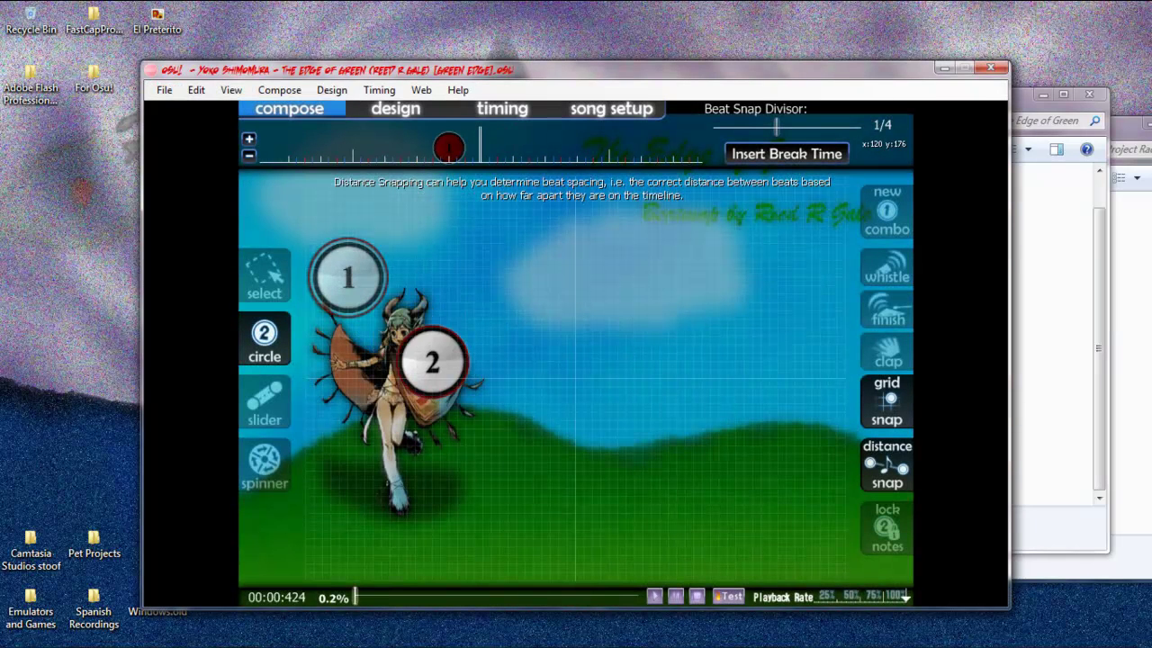
scroll(418, 356, "up", 1)
scroll(409, 360, "down", 1)
left_click(415, 369)
scroll(450, 370, "down", 2)
scroll(488, 370, "down", 2)
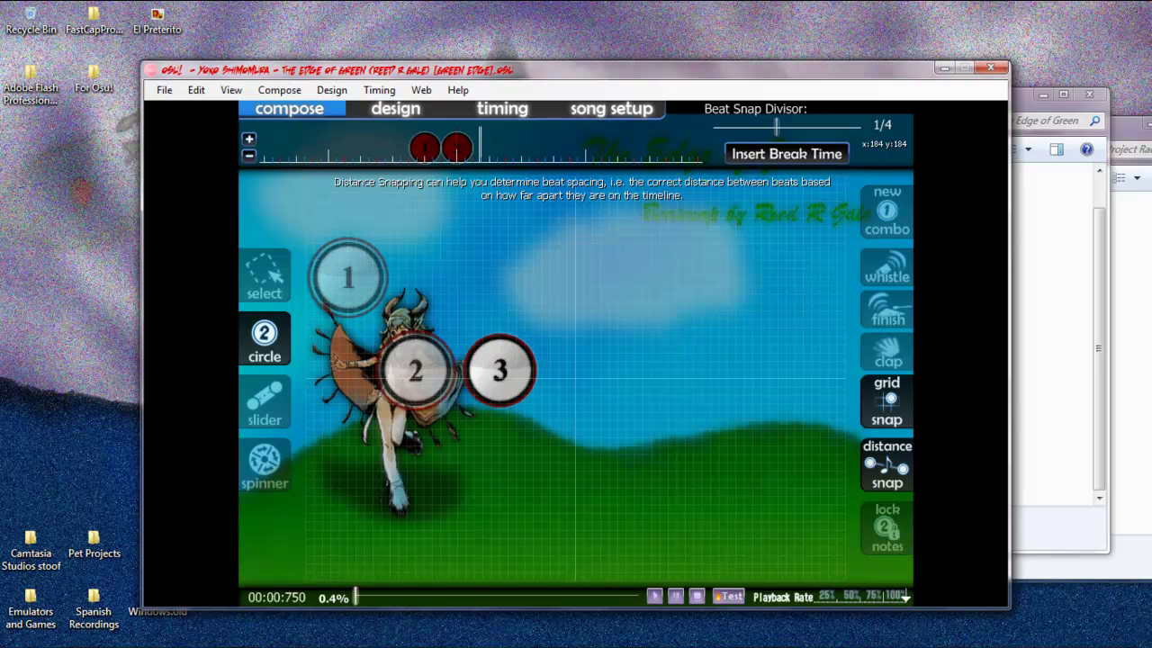
scroll(530, 386, "up", 1)
scroll(498, 376, "down", 1)
left_click(534, 387)
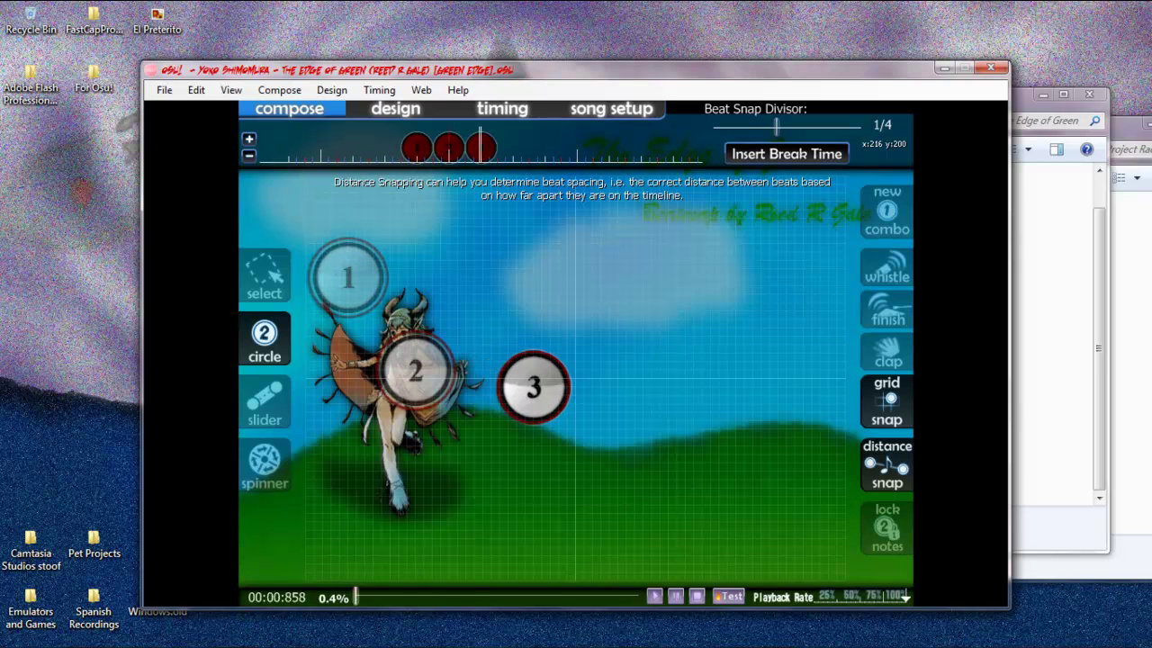
scroll(589, 360, "down", 4)
left_click(635, 328)
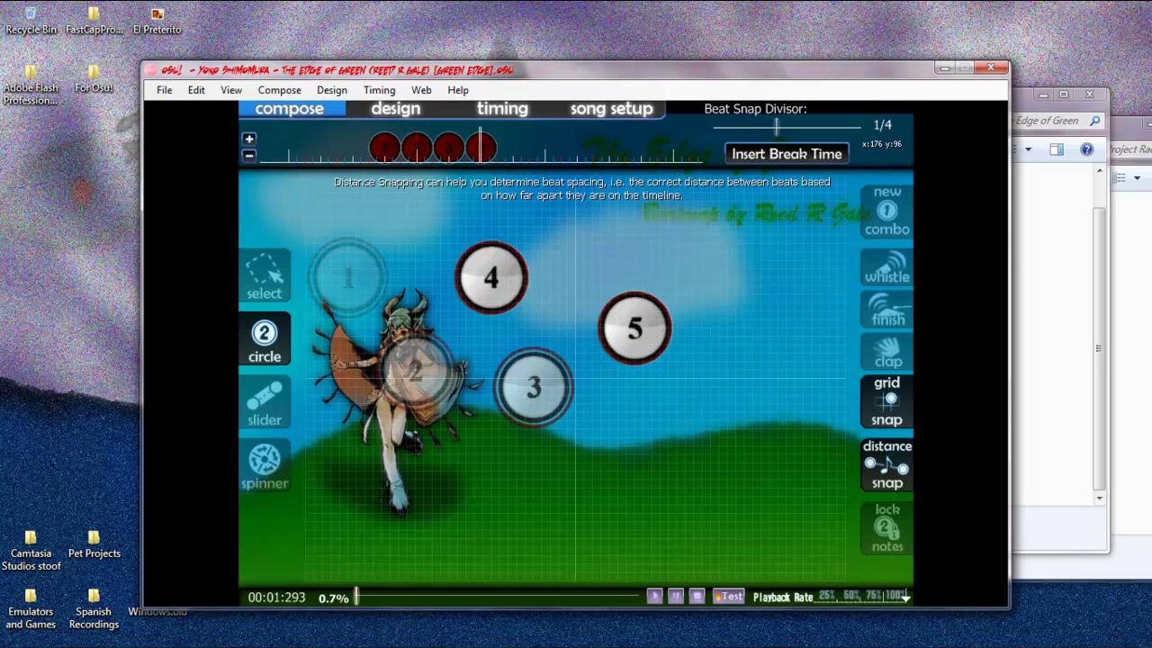
Select the four placed circles and clear the selection, and step back and forth through the notes to examine their skin.
scroll(476, 350, "up", 6)
left_click(265, 272)
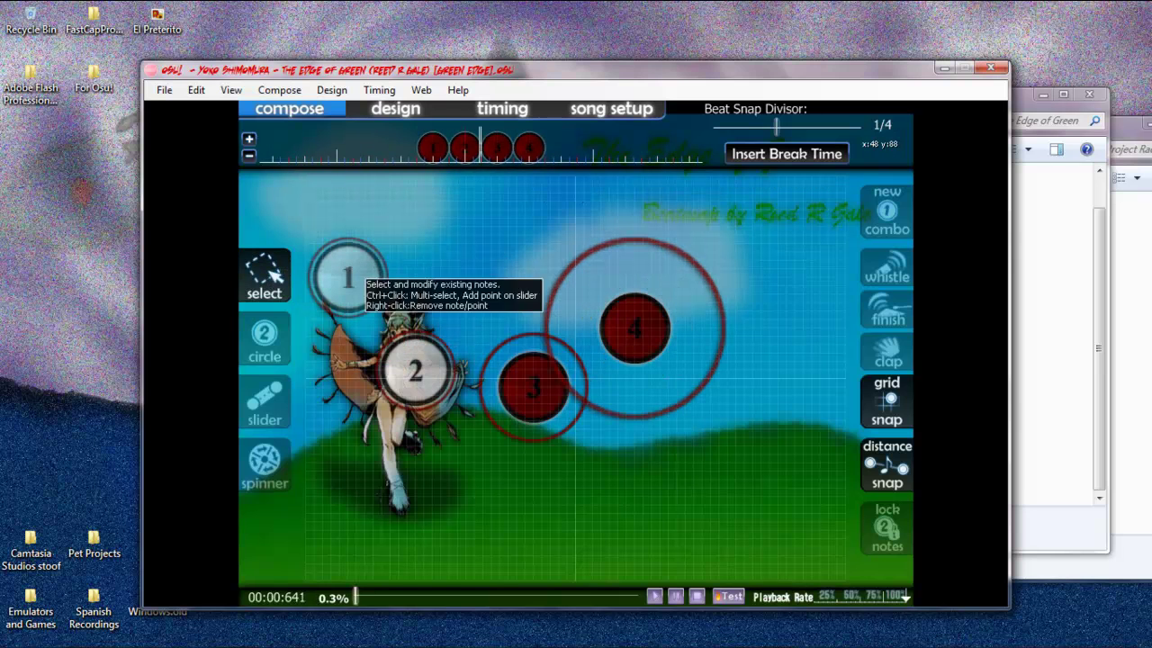
left_click_drag(652, 207, 327, 431)
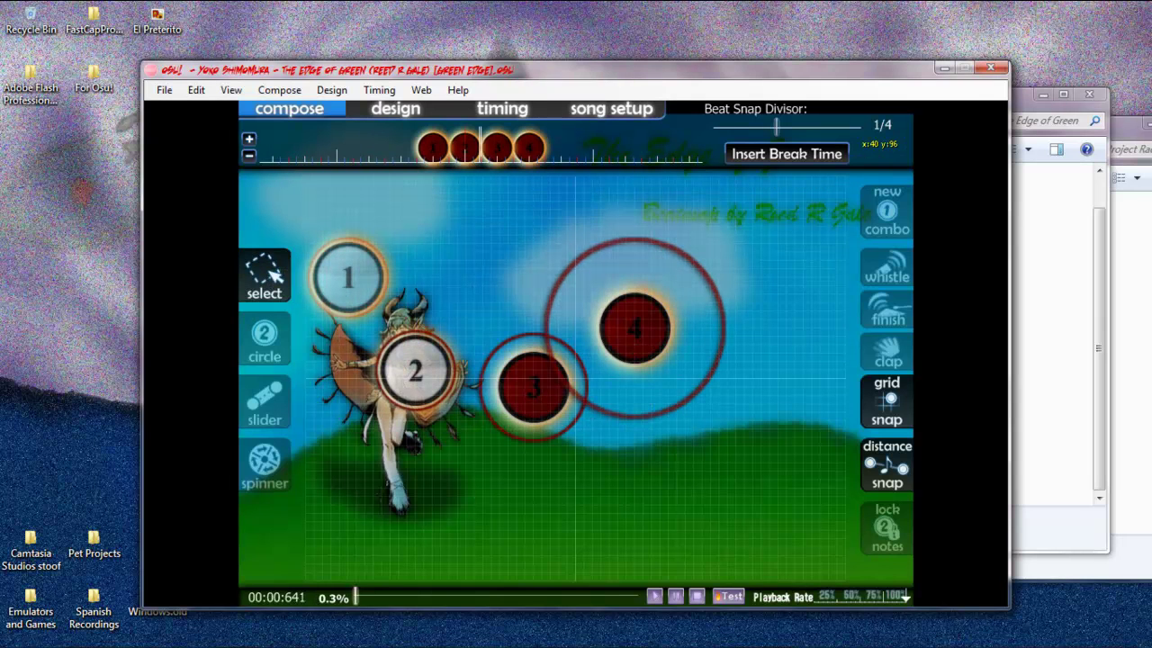
left_click(513, 301)
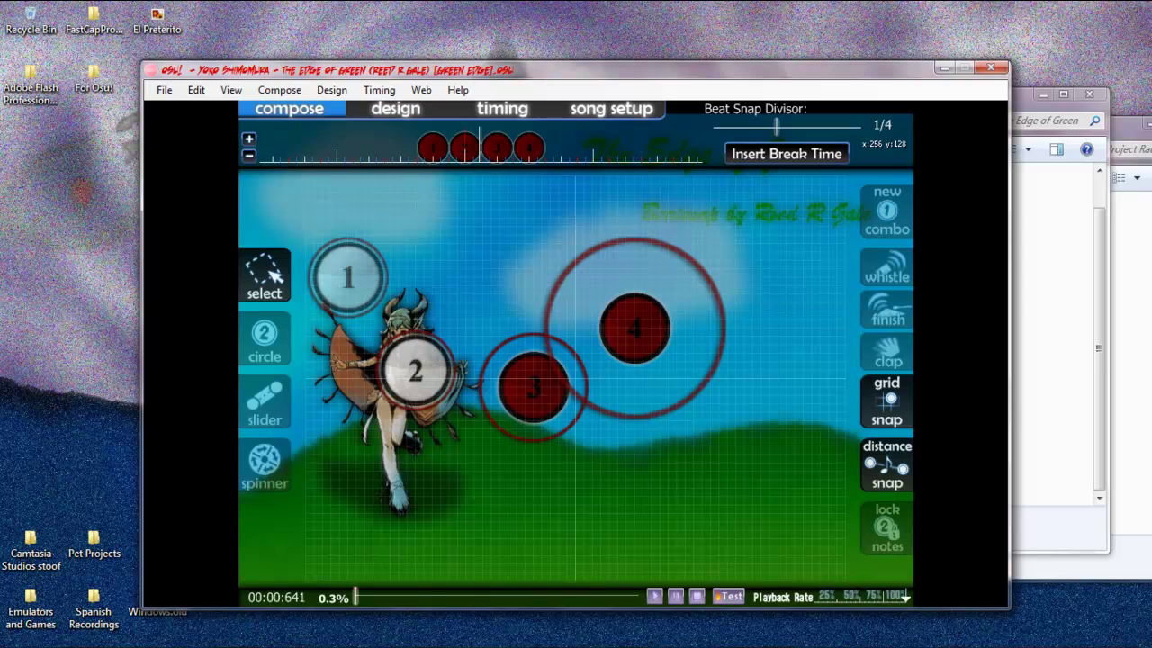
scroll(592, 293, "up", 2)
scroll(608, 328, "down", 3)
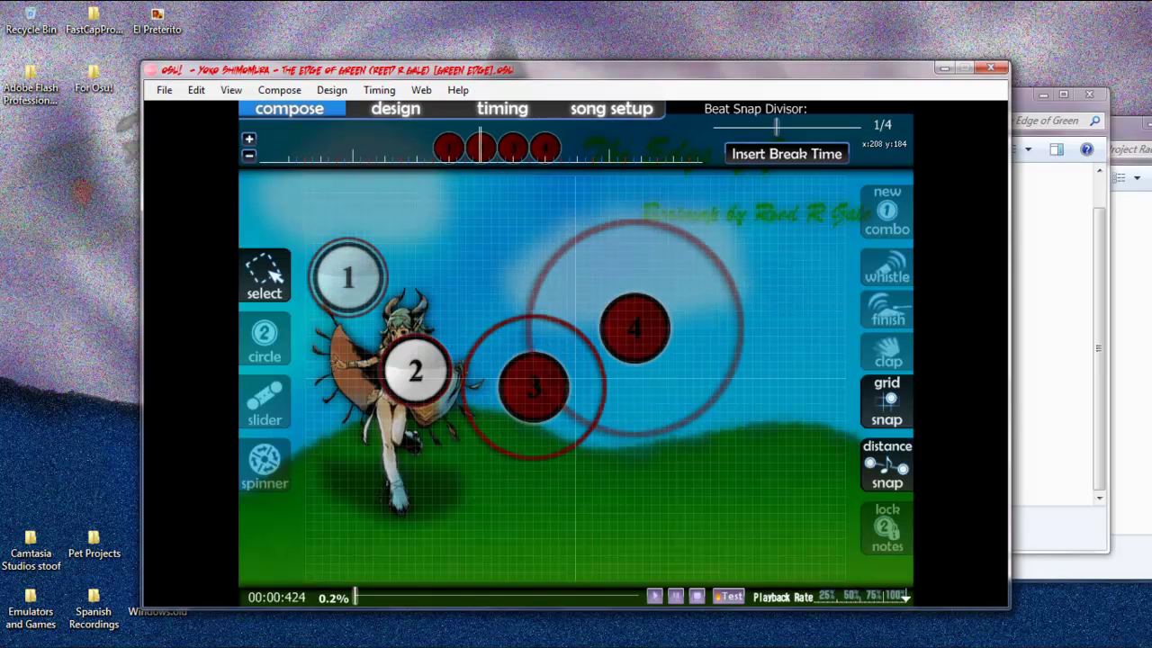
scroll(585, 340, "down", 1)
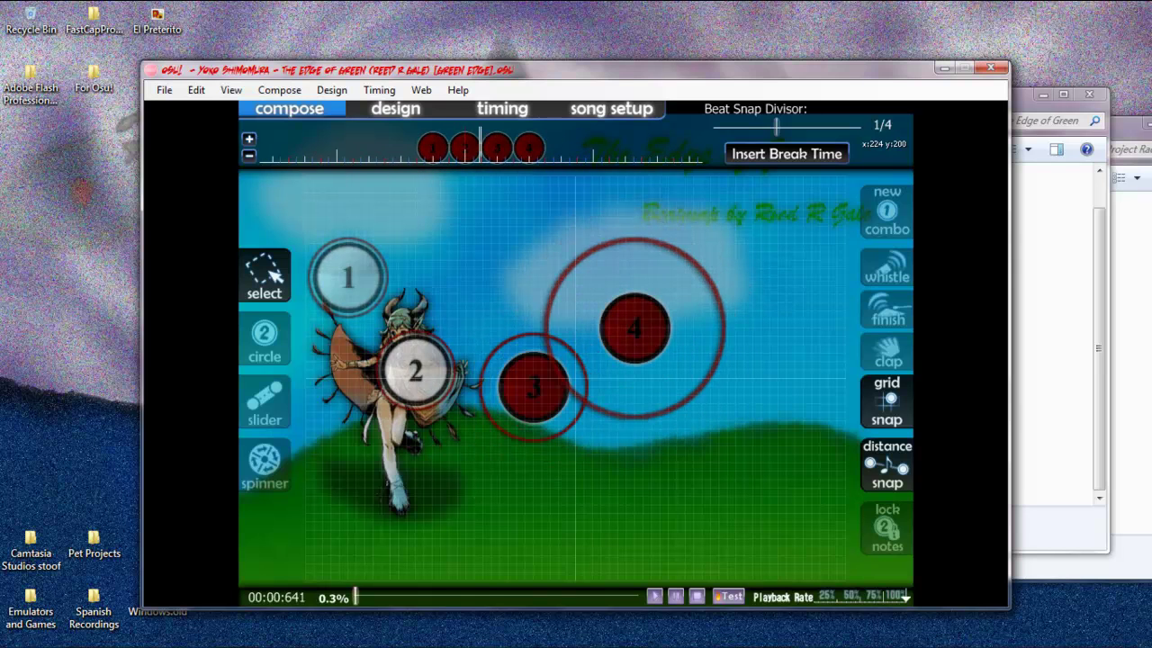
scroll(542, 369, "up", 1)
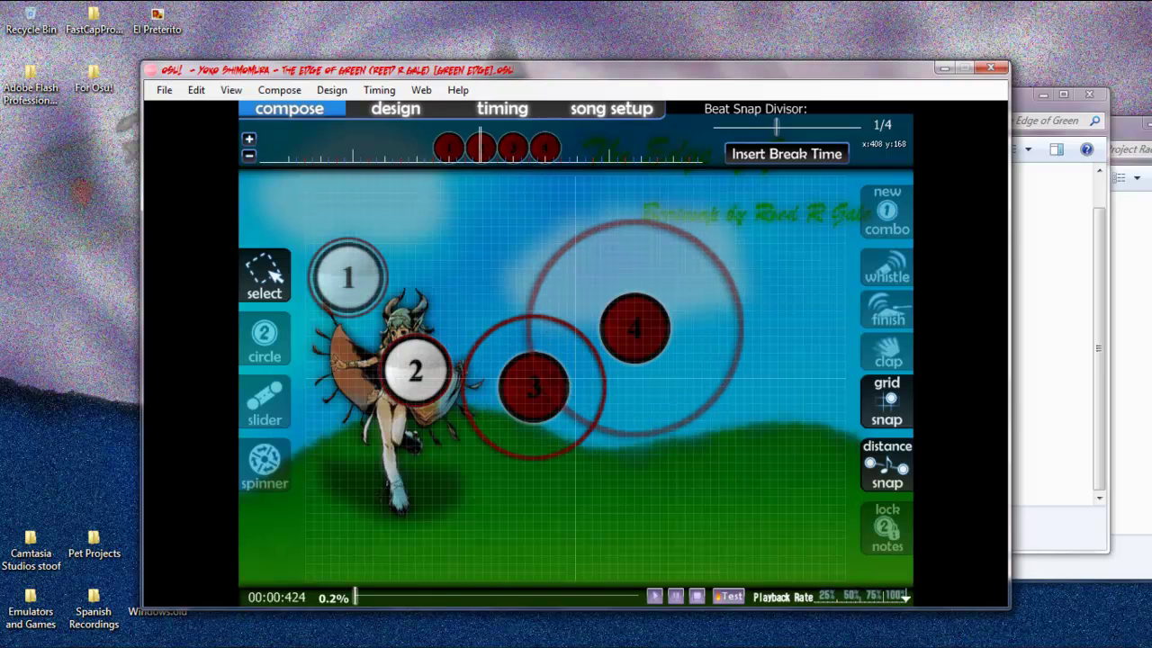
Delete the hitcircleoverlay image from the The Edge of Green song folder.
left_click(1034, 353)
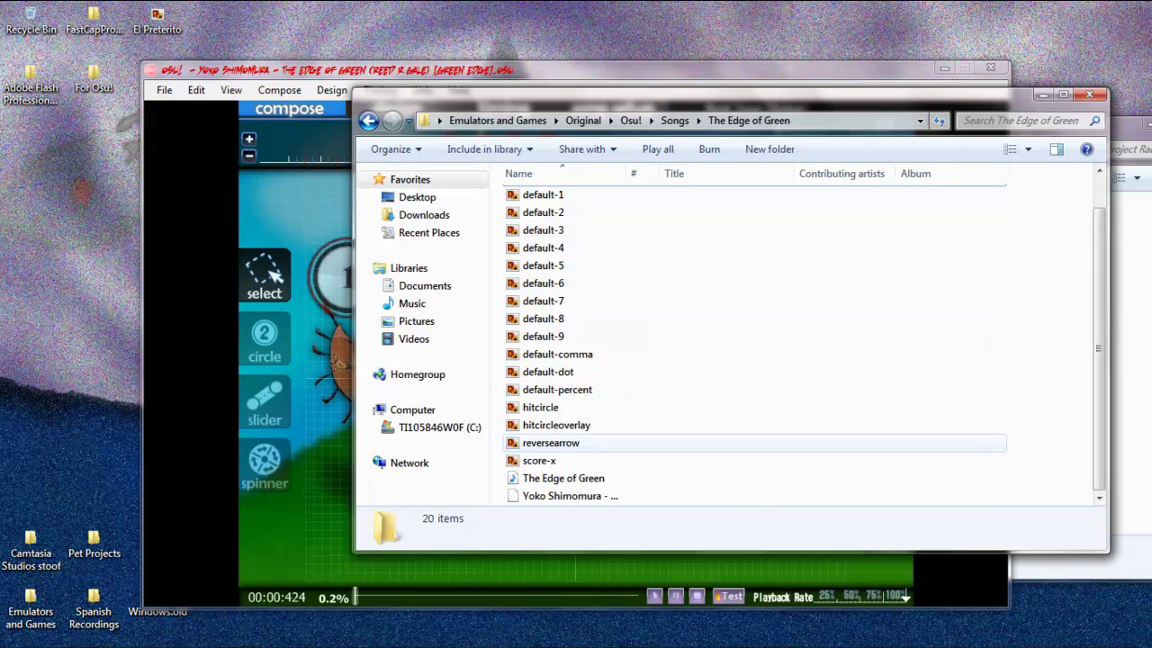
left_click(558, 425)
key("Delete")
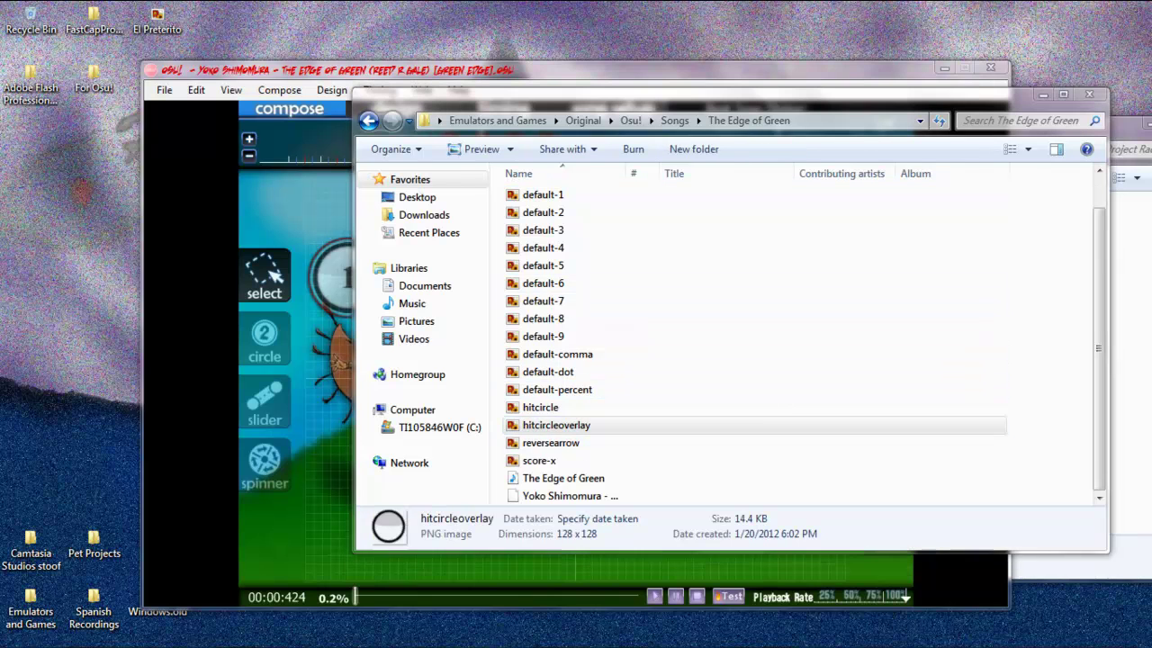
key("Return")
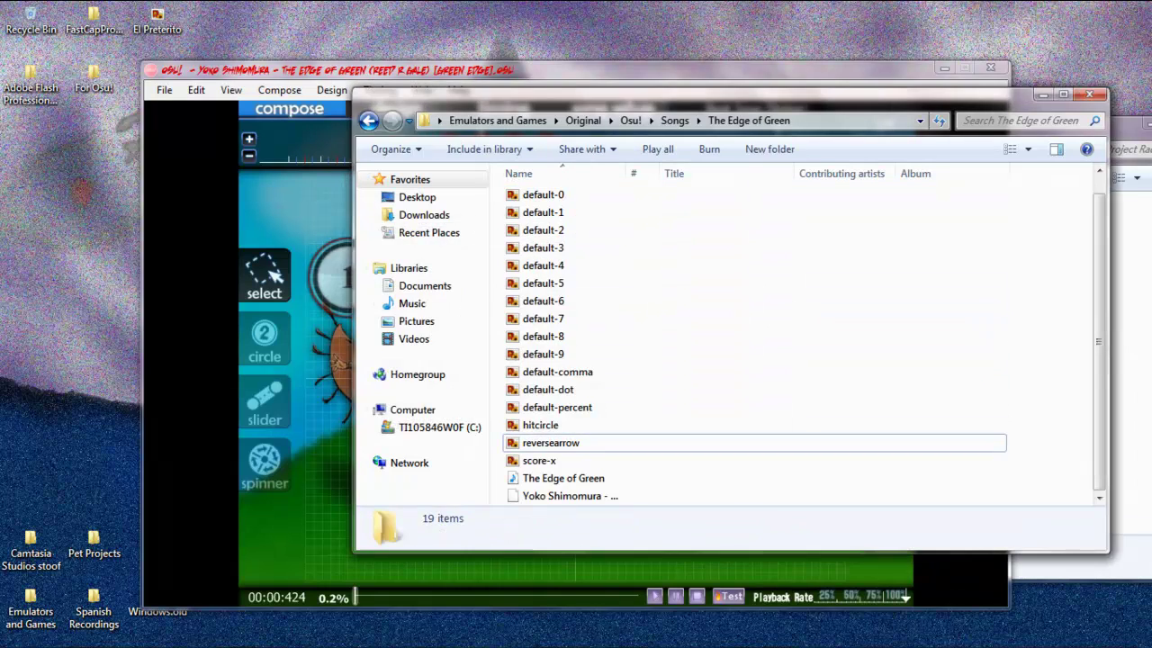
Exit the osu! editor with the beatmap changes saved, and load the Green Edge difficulty again to refresh its skin.
key("alt+Tab")
left_click(164, 90)
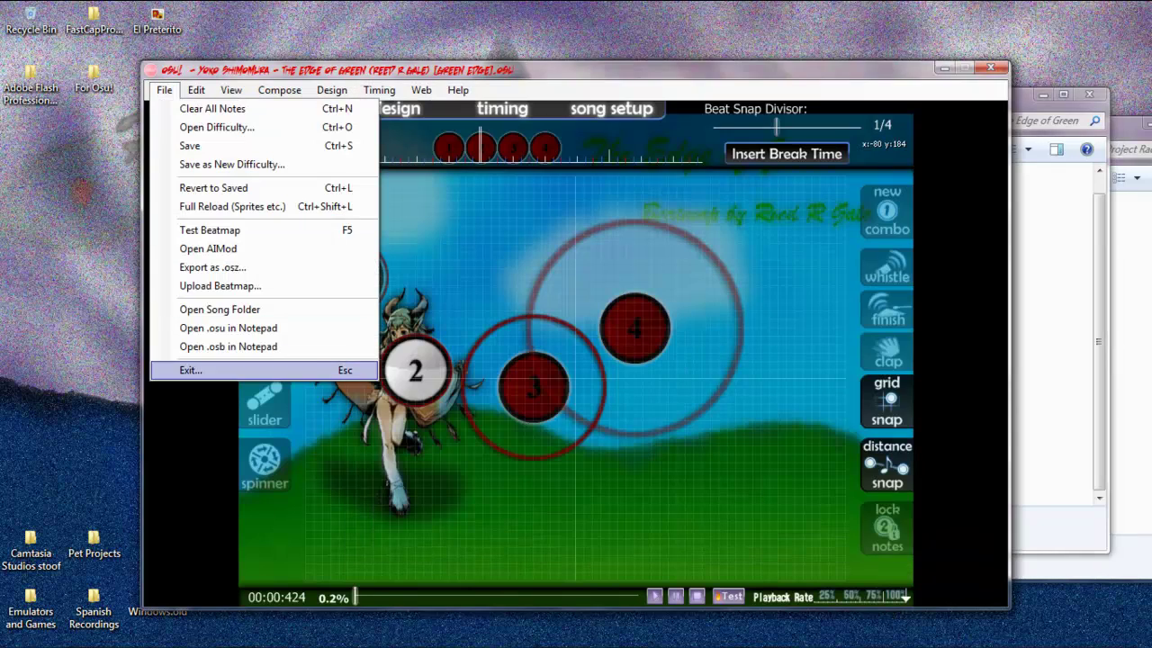
left_click(191, 370)
left_click(530, 386)
key("Return")
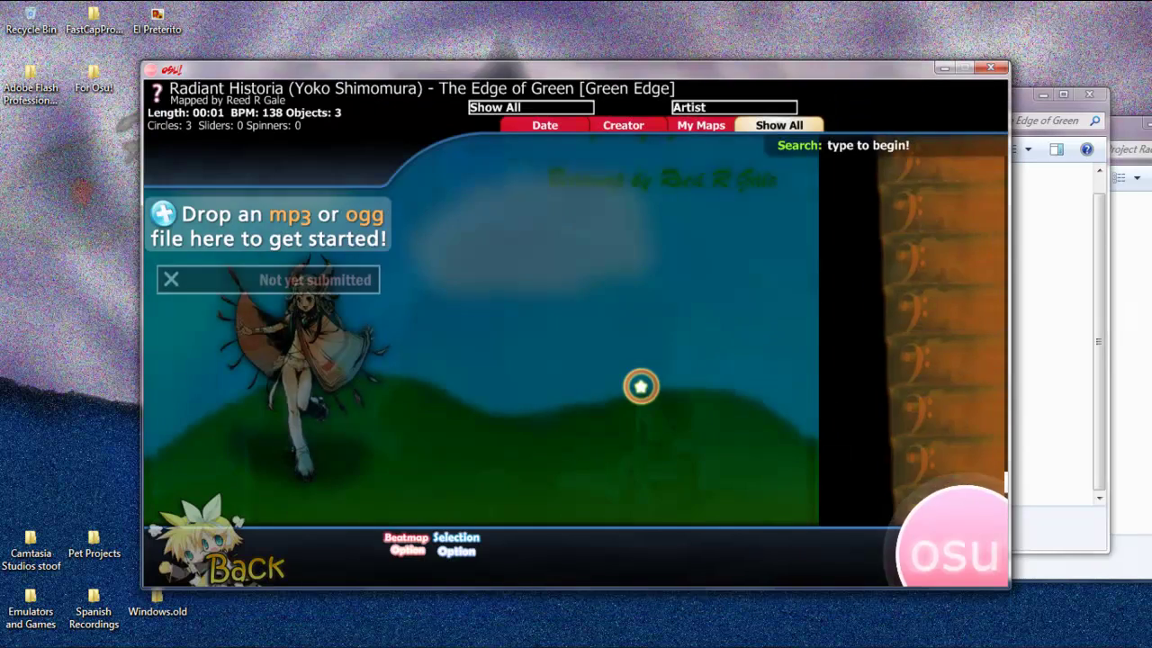
left_click(671, 340)
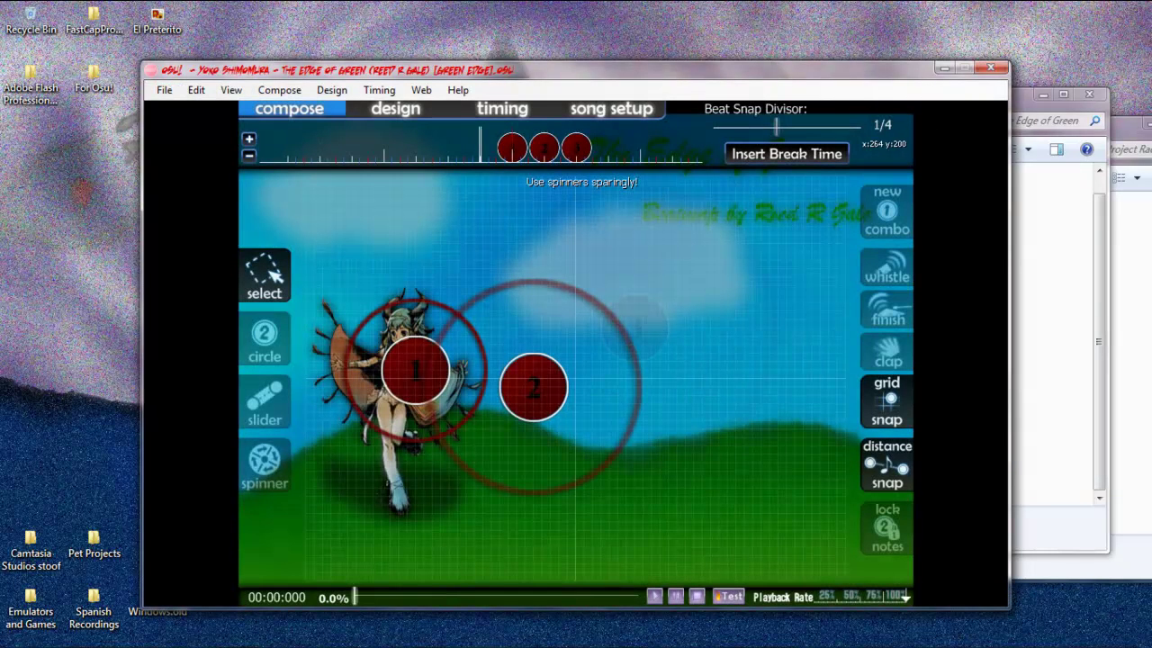
Examine the hit circles without their overlay at the start of the song, and delete all the test circles.
key("space")
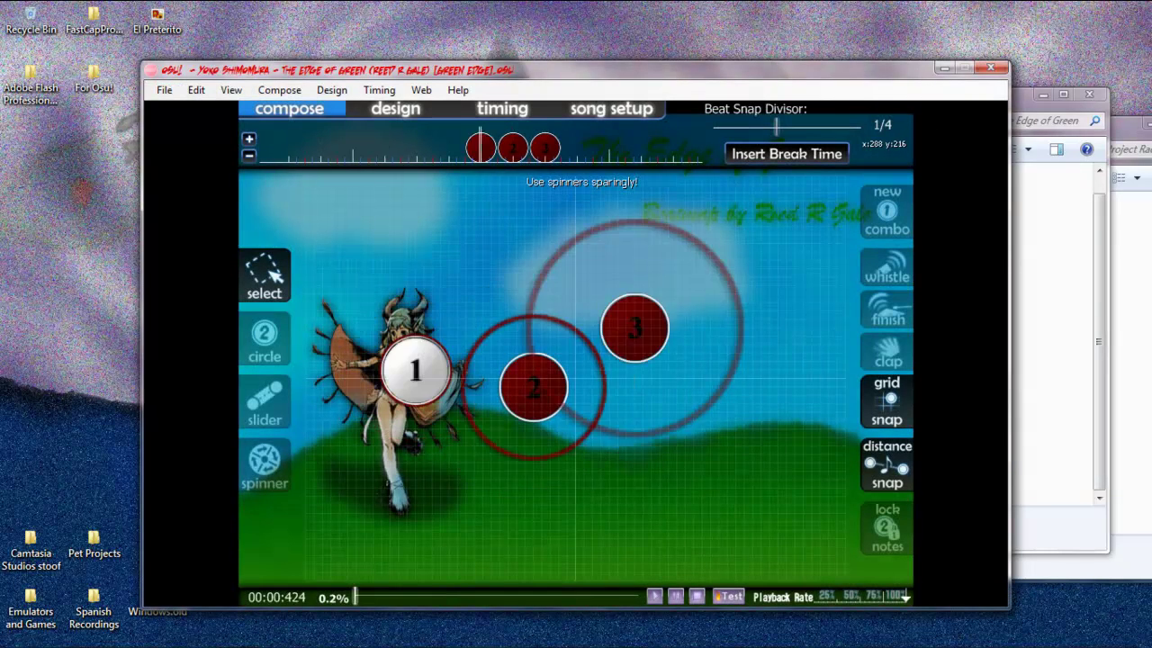
scroll(609, 411, "up", 15)
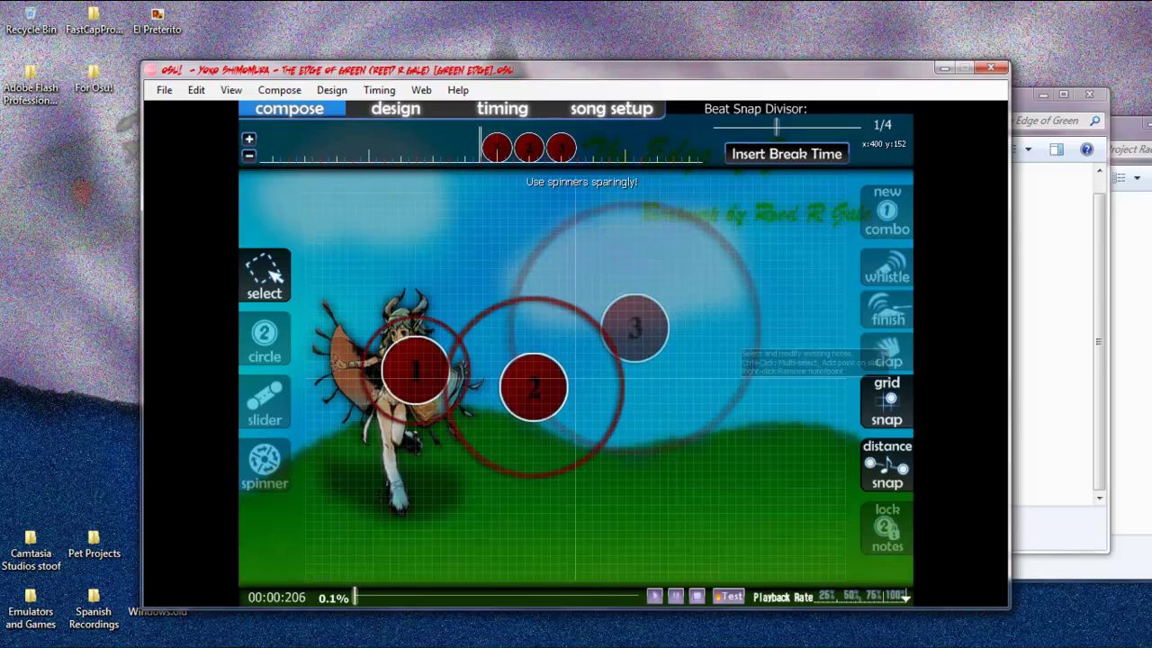
left_click_drag(709, 281, 347, 475)
key("Delete")
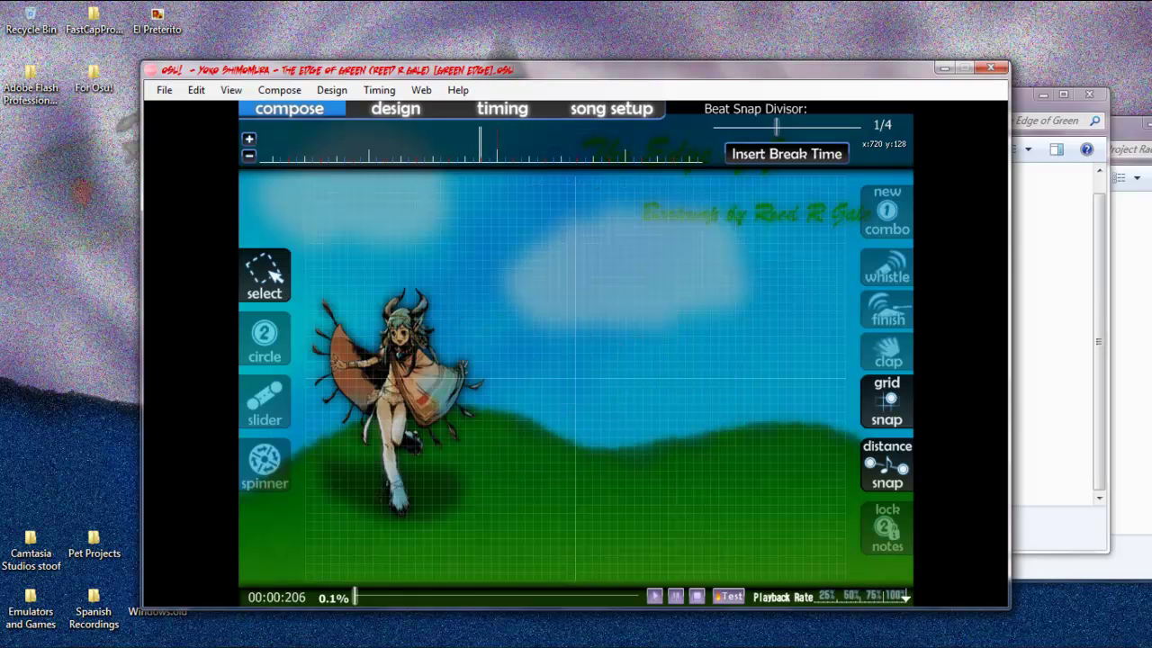
Return to the The Edge of Green song folder and preview the default-6 and Background images.
left_click(1066, 310)
left_click(544, 302)
scroll(544, 304, "up", 1)
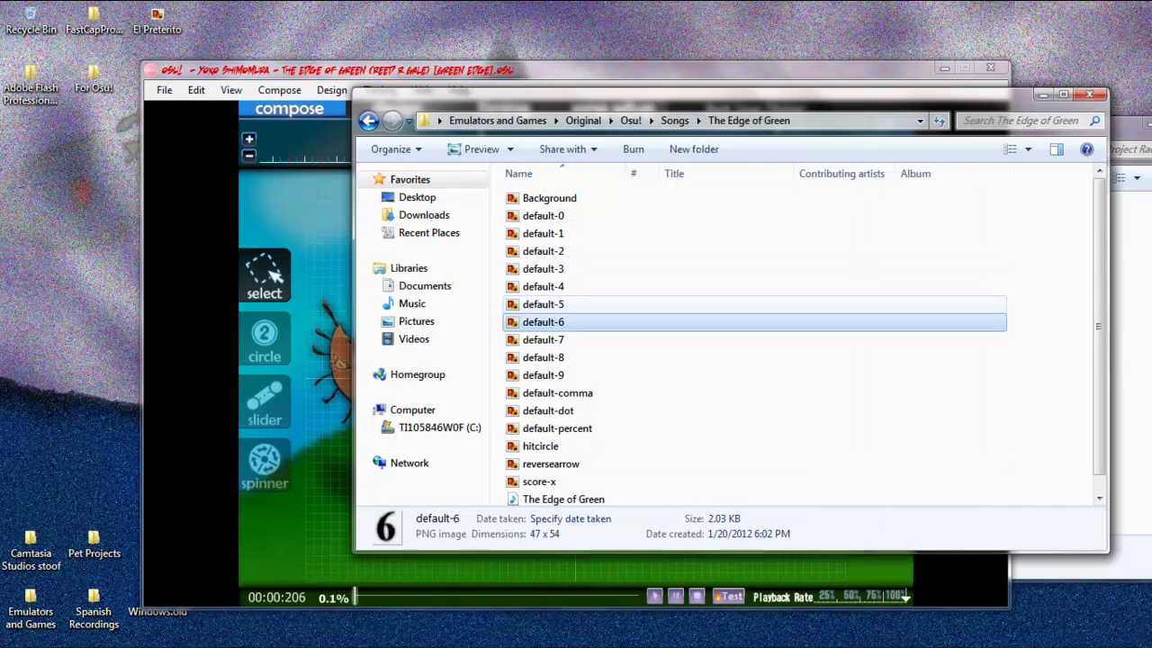
left_click(547, 198)
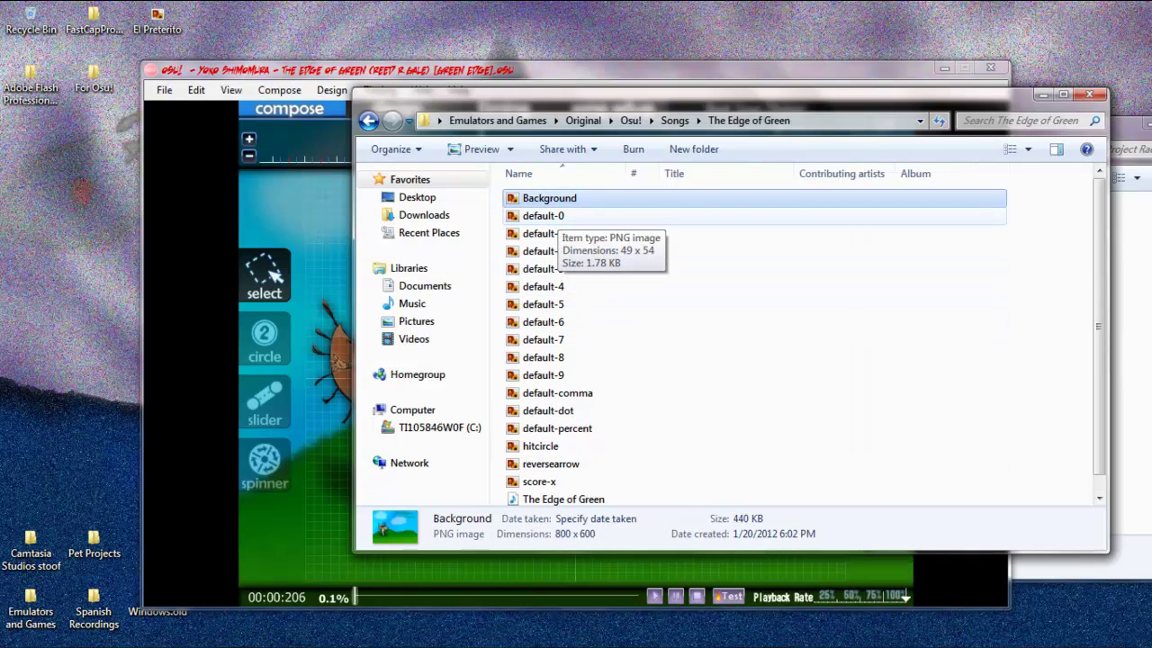
Preview the skin images in the song folder one after another, from default-0 through score-x.
key("Down")
key("Down")
key("Down")
key("Up")
key("Up")
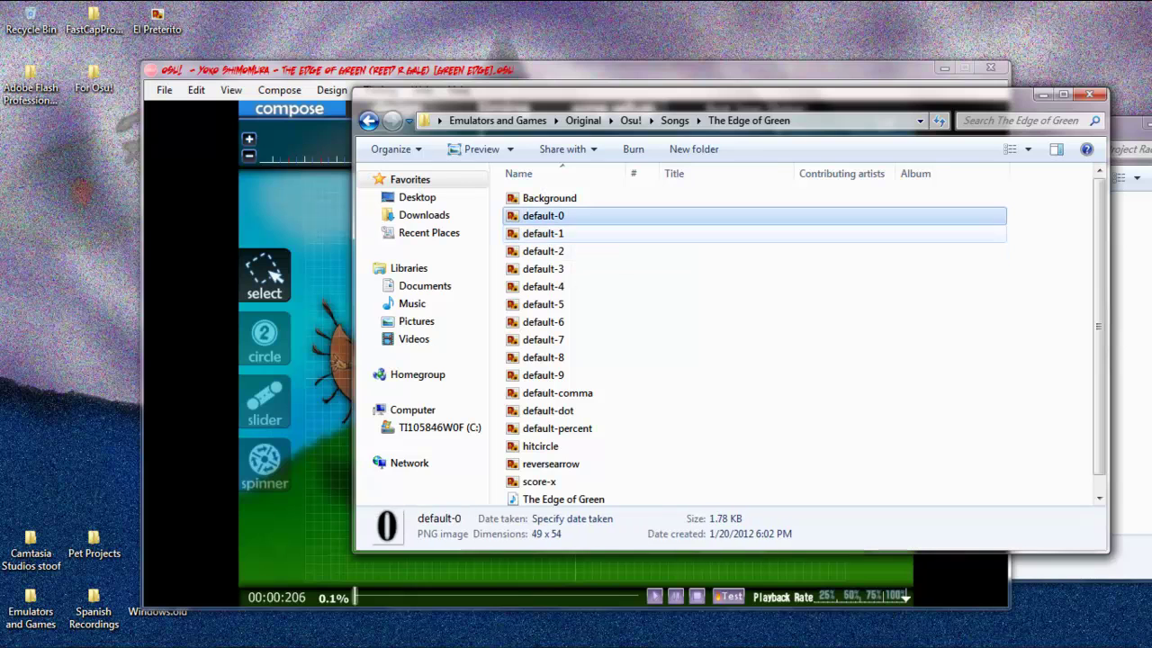
key("Down")
key("Down")
key("Down")
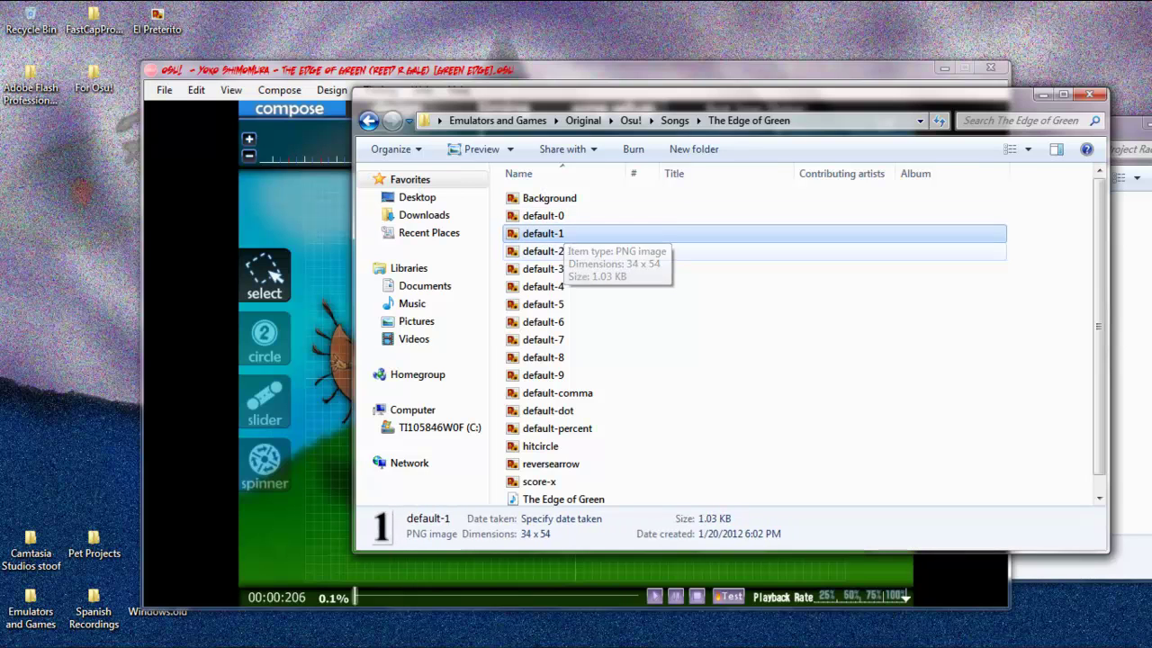
key("Down")
key("Down")
key("Down")
key("Down")
key("Down")
key("Down")
key("Down")
key("Down")
key("Down")
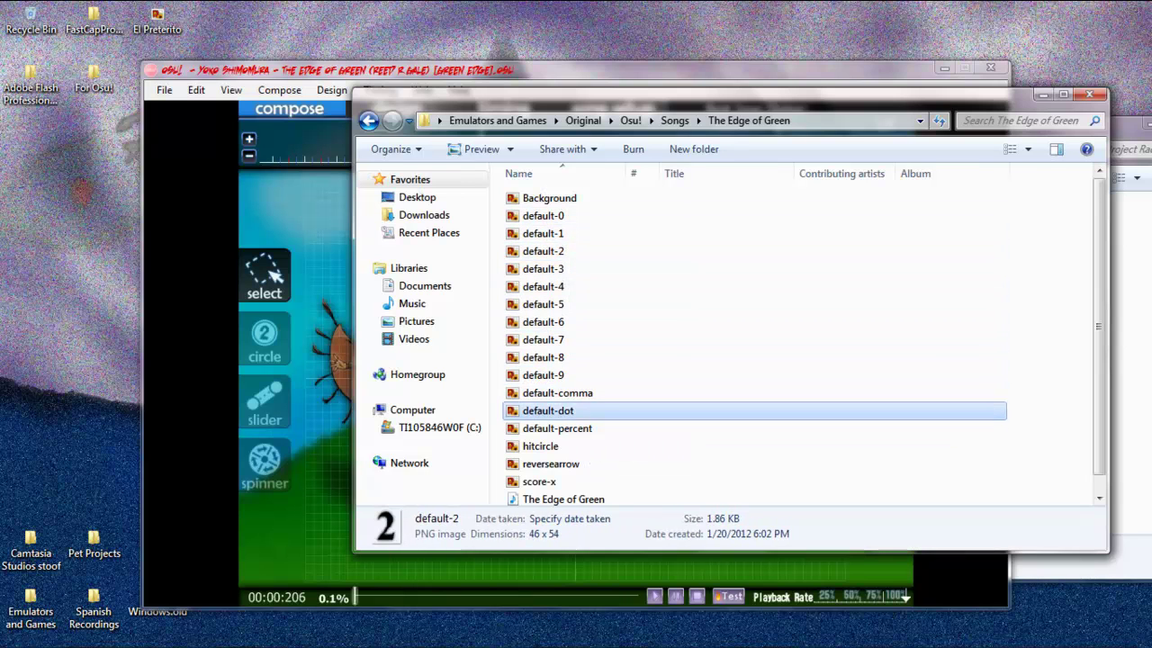
key("Down")
key("Down")
key("Down")
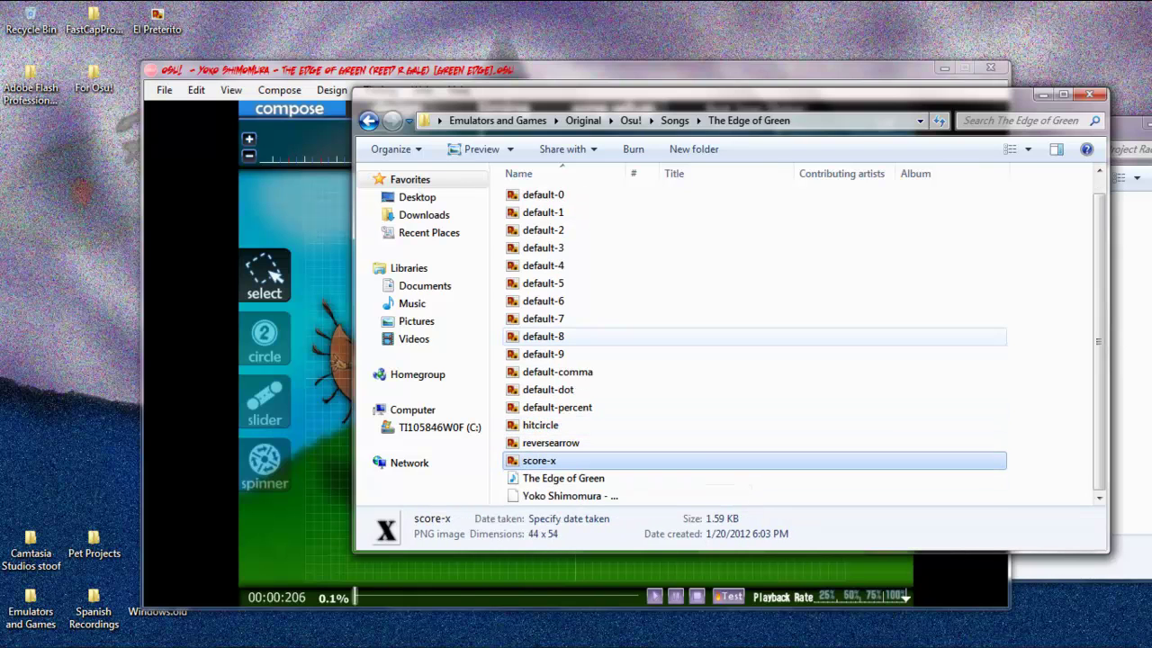
scroll(630, 335, "up", 1)
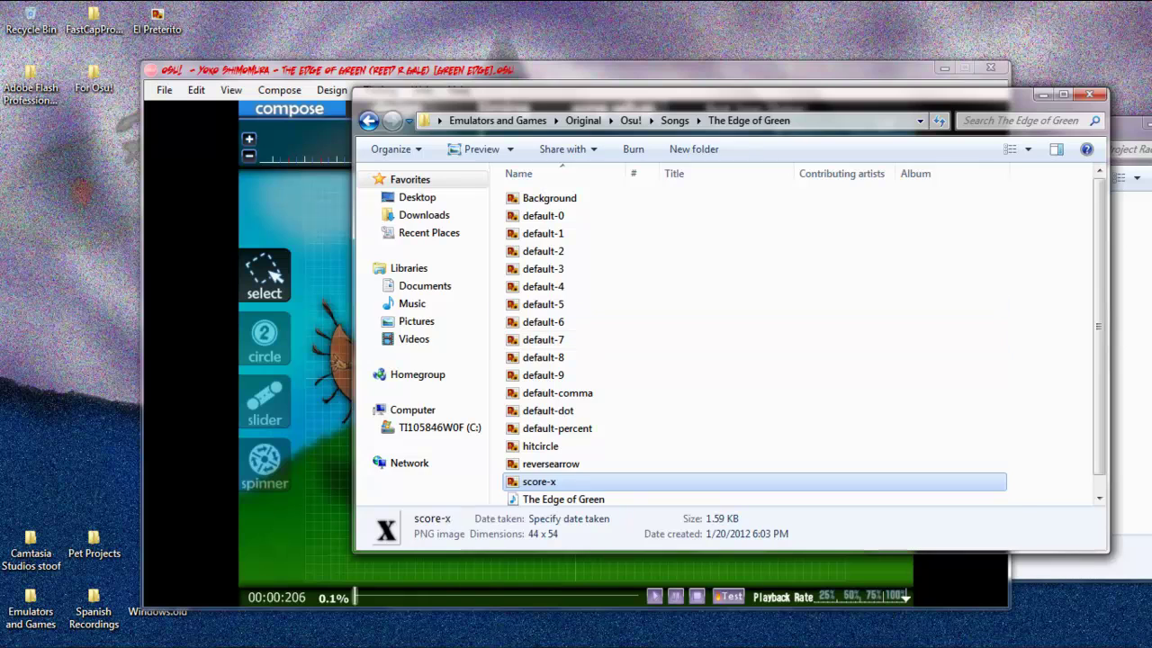
Switch to the osu! editor, place a test spinner at the start of the song, check its appearance, and delete it.
left_click(310, 422)
left_click(264, 465)
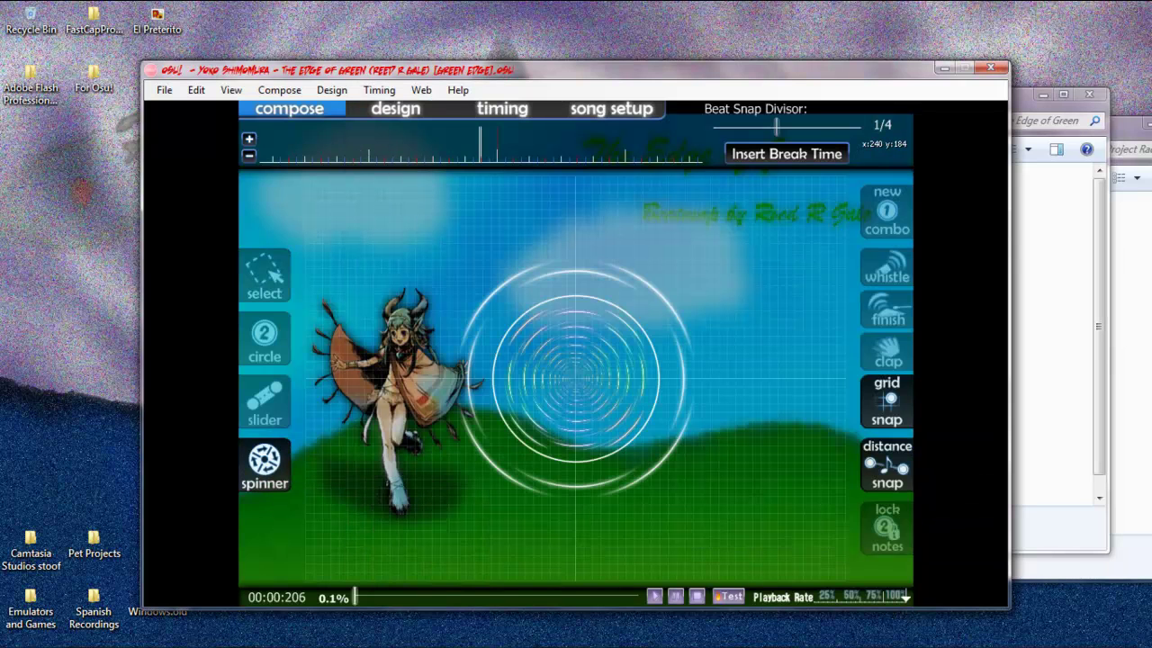
left_click(559, 369)
scroll(559, 361, "down", 7)
scroll(559, 362, "up", 5)
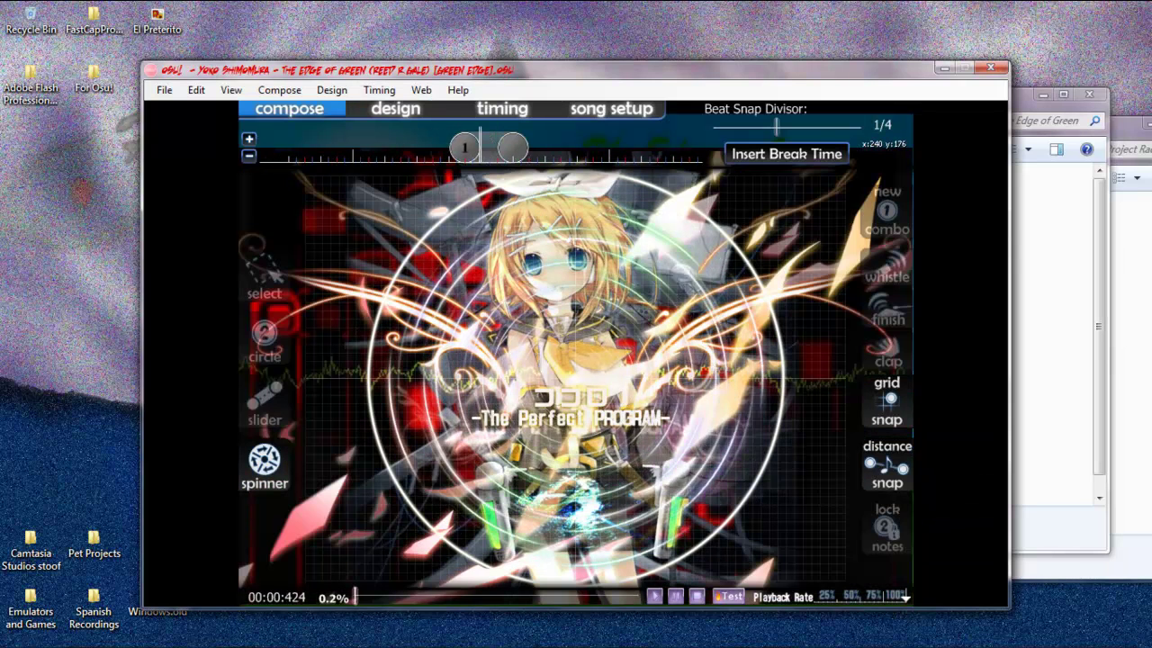
scroll(559, 362, "up", 3)
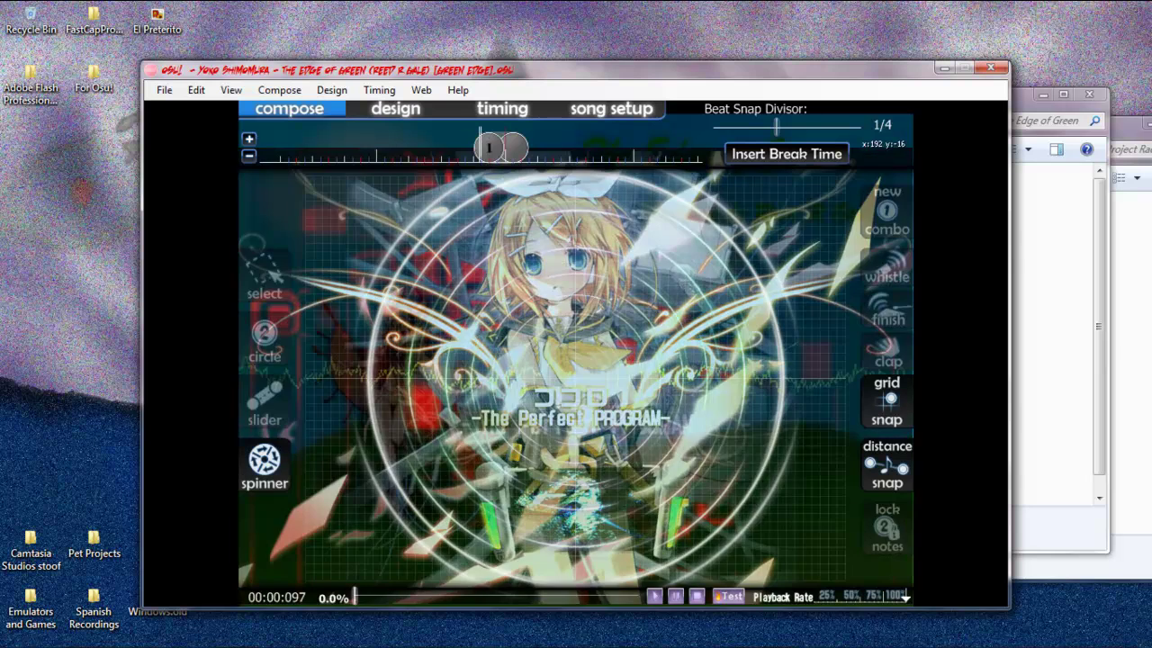
right_click(509, 156)
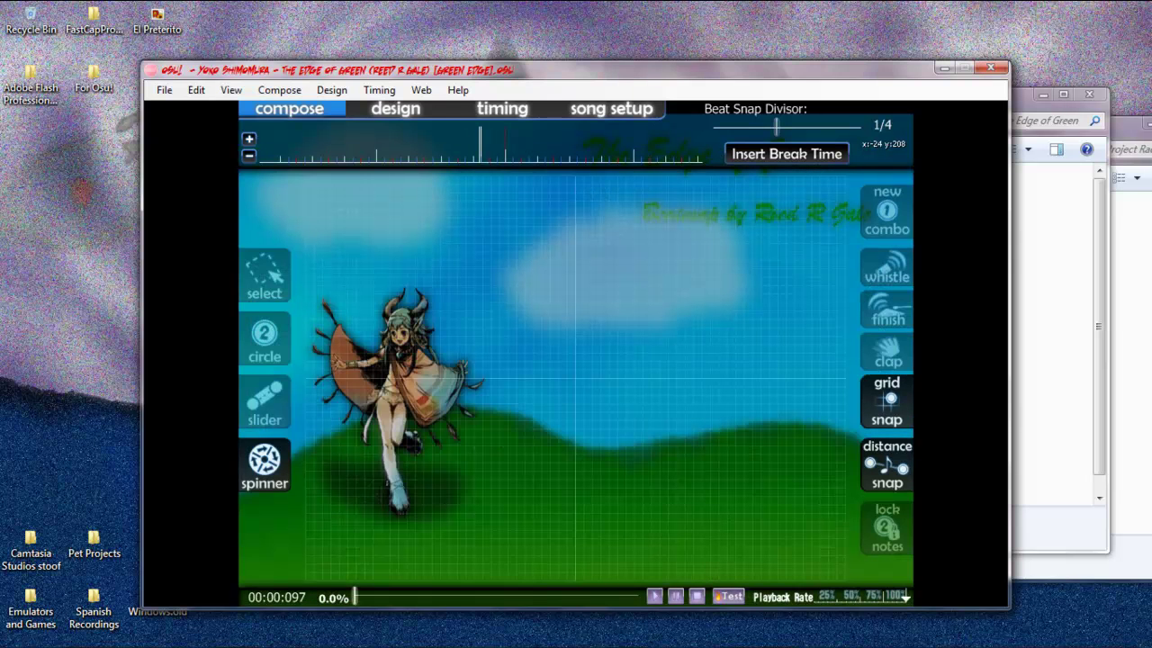
Draw a curved test slider at 00:00:097, running from beside the background character up past her head.
left_click(277, 399)
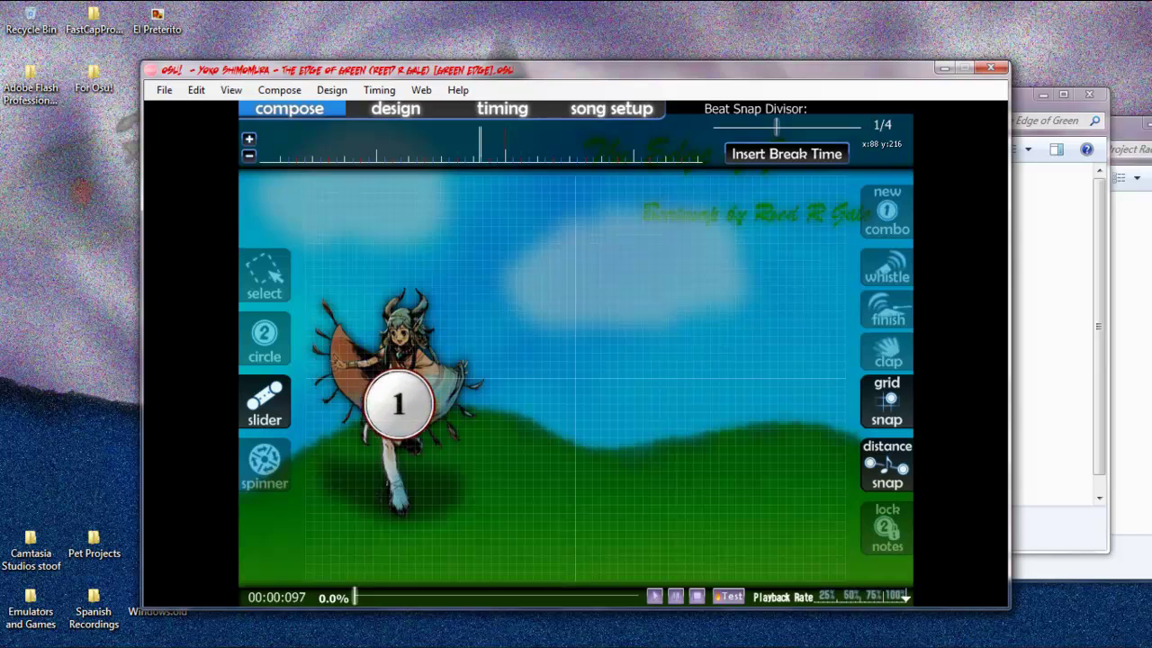
mouse_move(340, 379)
left_mouse_down()
mouse_move(327, 308)
mouse_move(378, 272)
mouse_move(456, 250)
mouse_move(432, 236)
left_mouse_up()
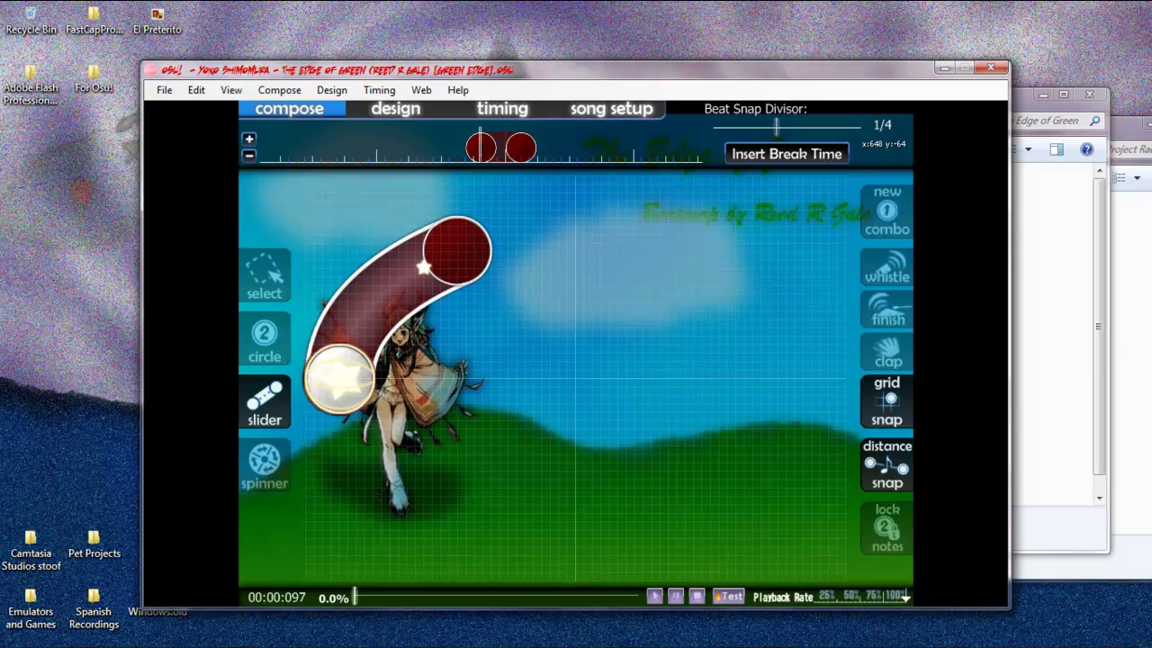
Look through the The Edge of Green song folder for the beatmap's .osu file and check its available actions.
left_click(1025, 100)
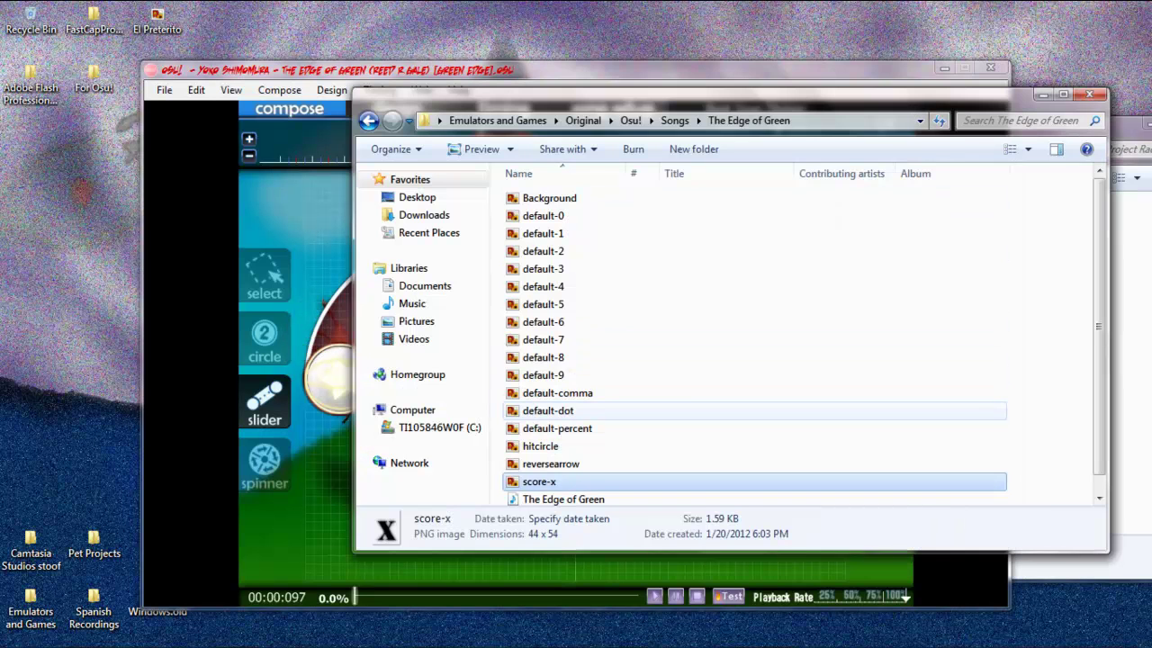
scroll(756, 411, "down", 1)
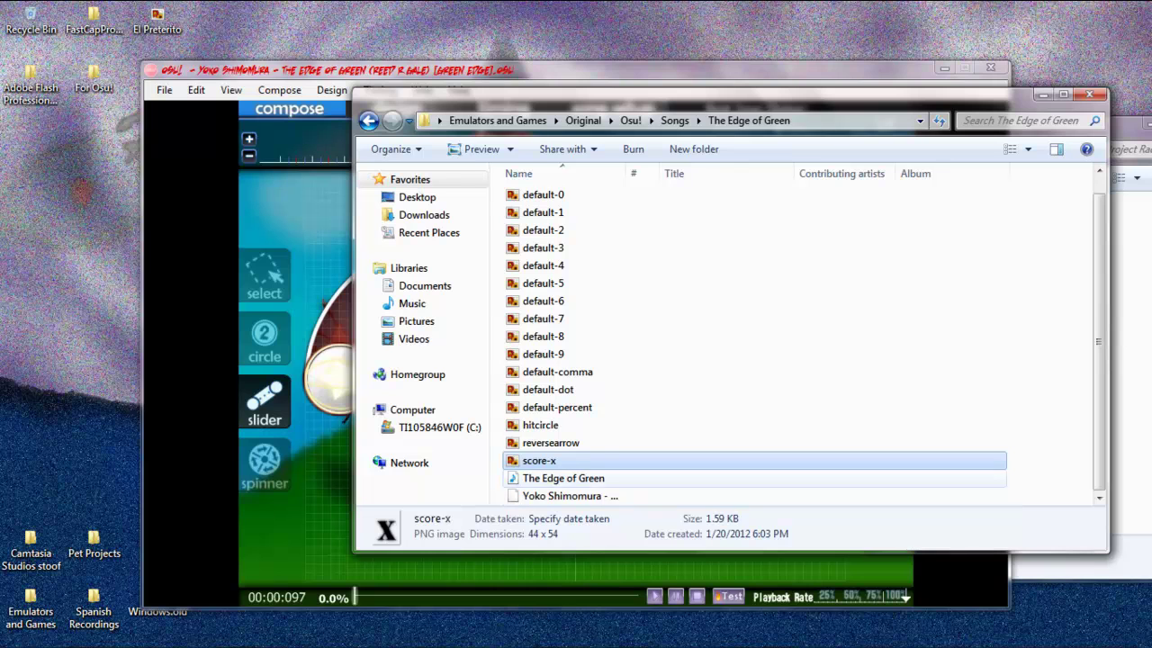
scroll(756, 486, "up", 1)
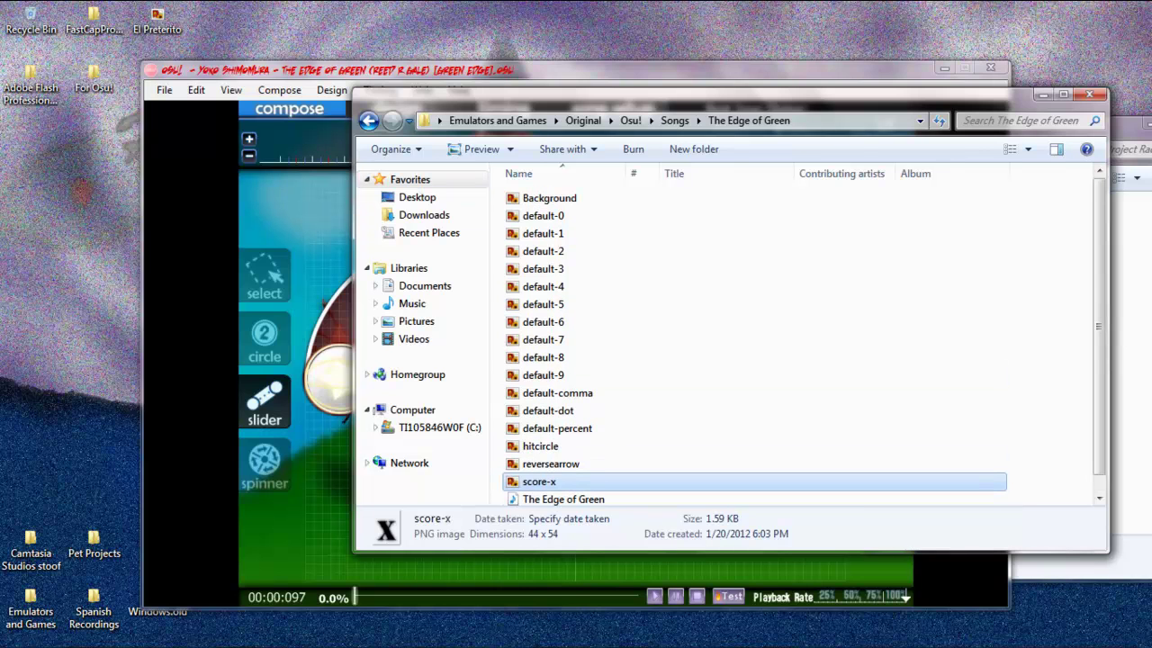
key("alt+Tab")
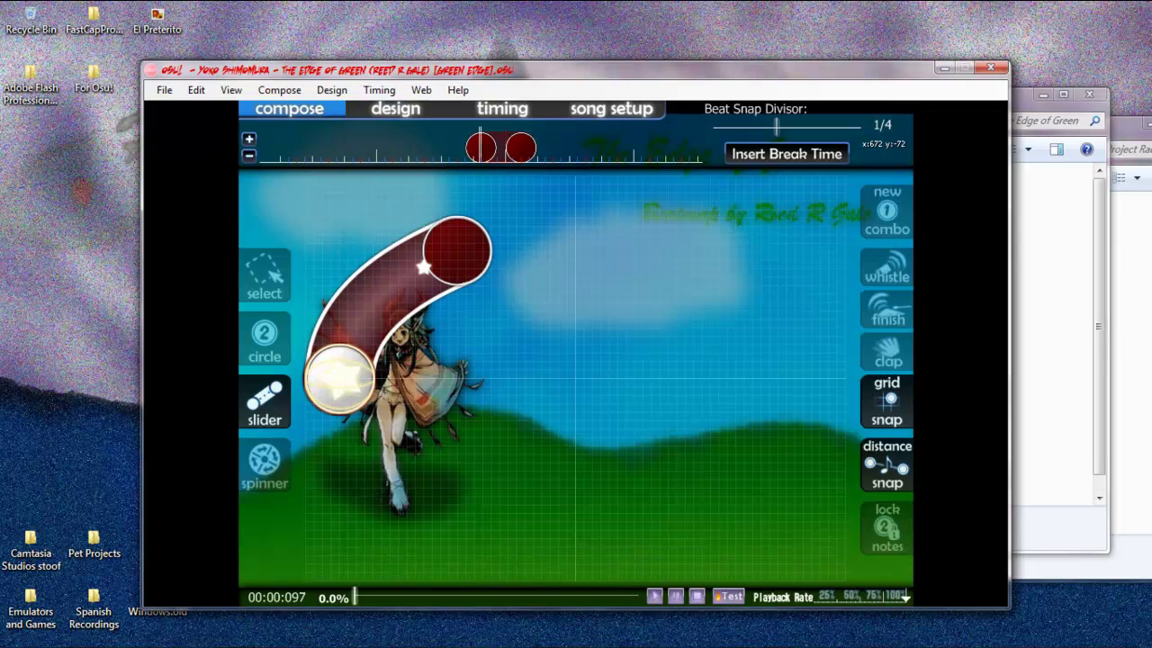
key("alt+Tab")
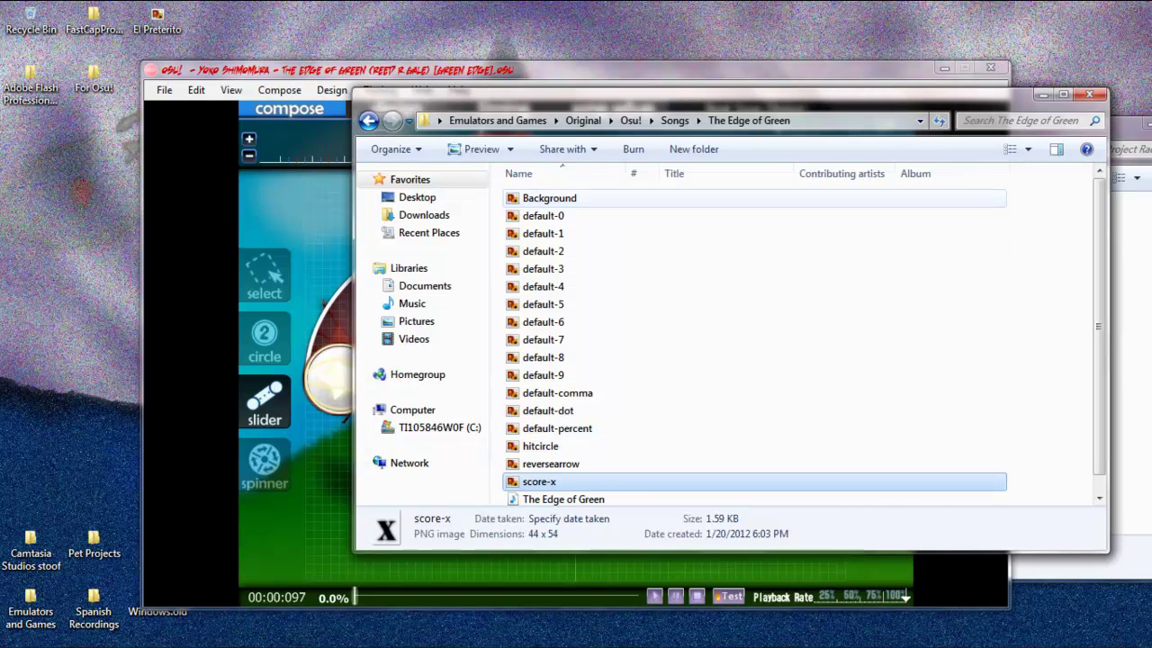
scroll(755, 342, "down", 1)
scroll(755, 342, "up", 1)
scroll(755, 342, "down", 1)
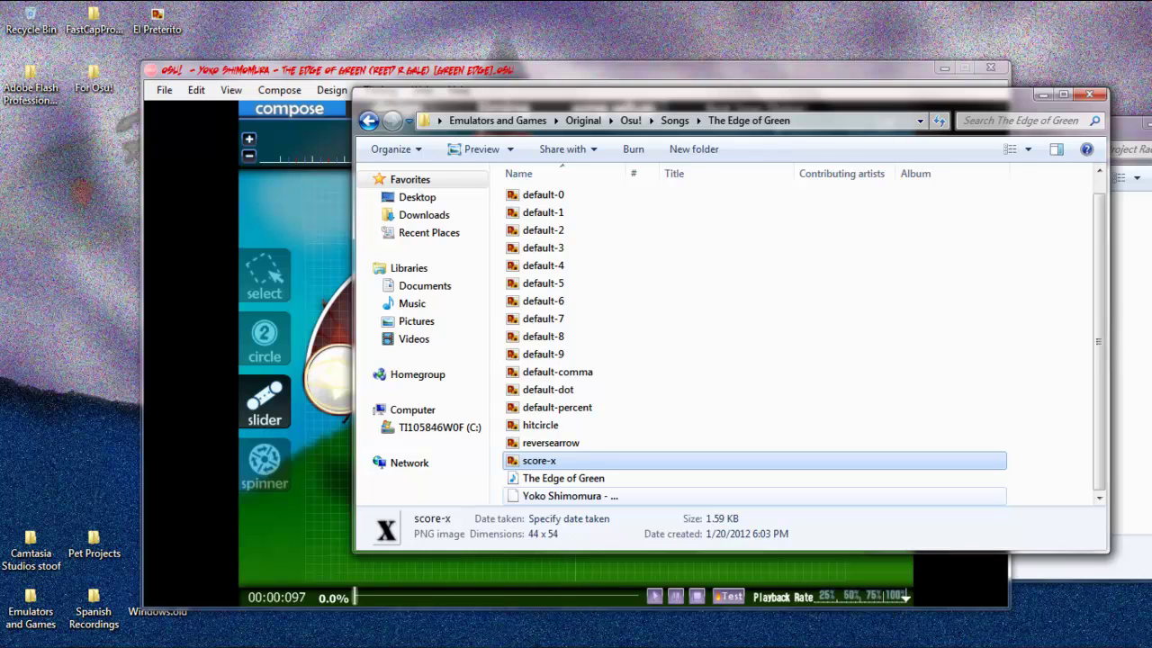
right_click(569, 496)
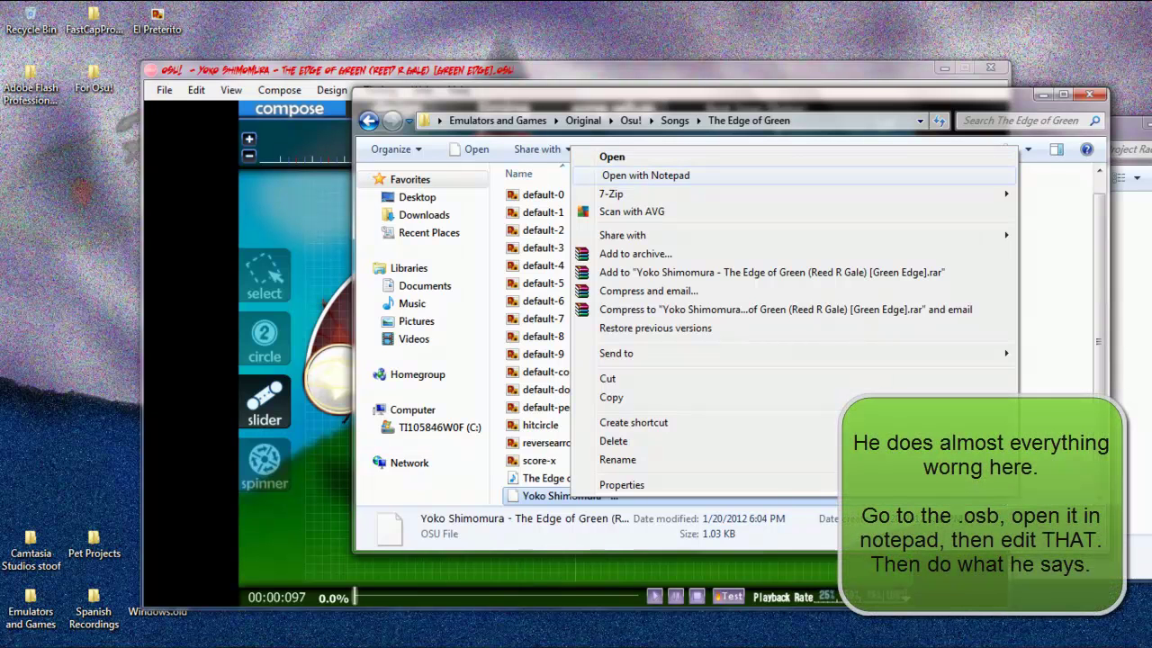
left_click(1051, 207)
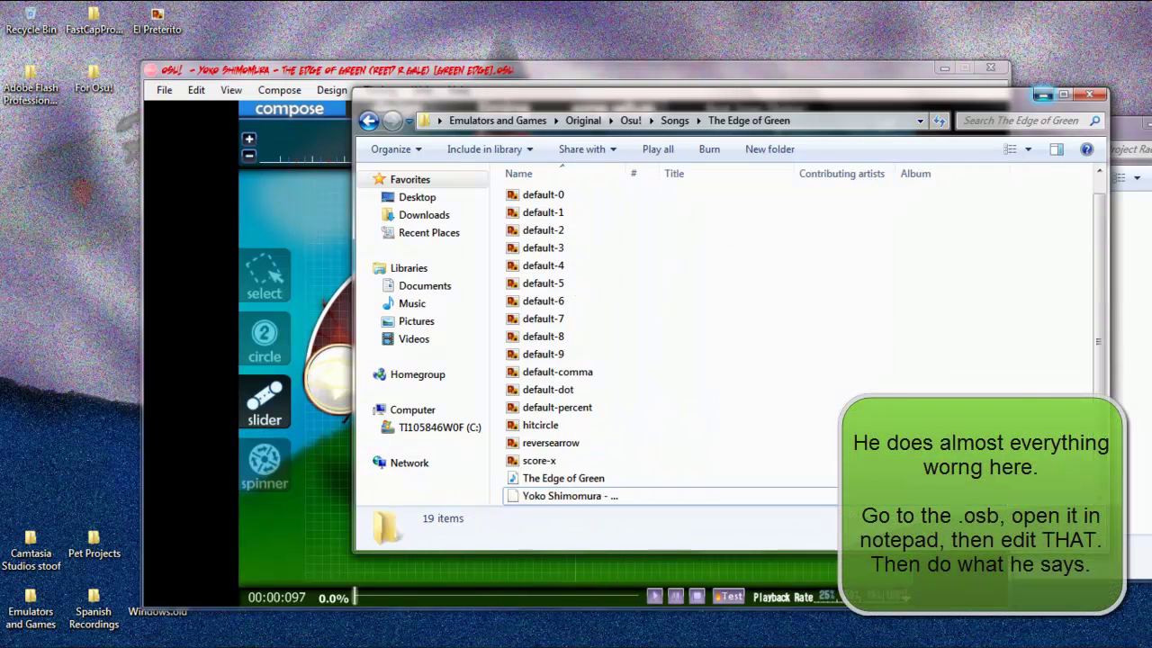
Minimize the song folder, open the beatmap's .osu file in Notepad from the osu! editor, and review its sections.
left_click(1042, 94)
left_click(164, 90)
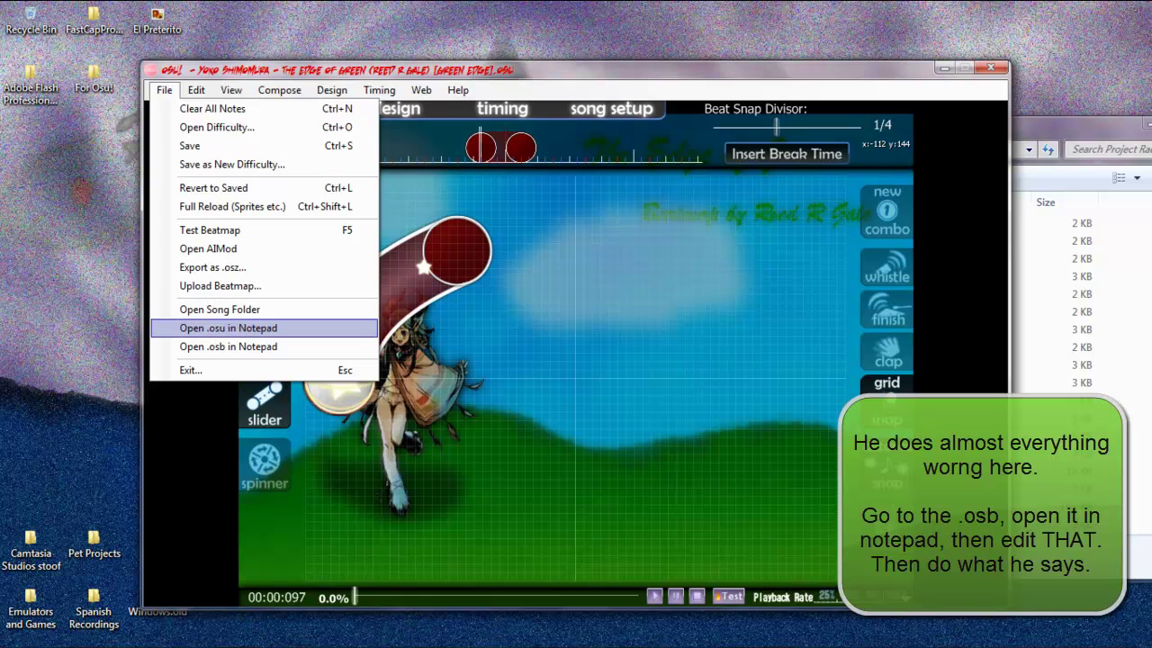
left_click(228, 327)
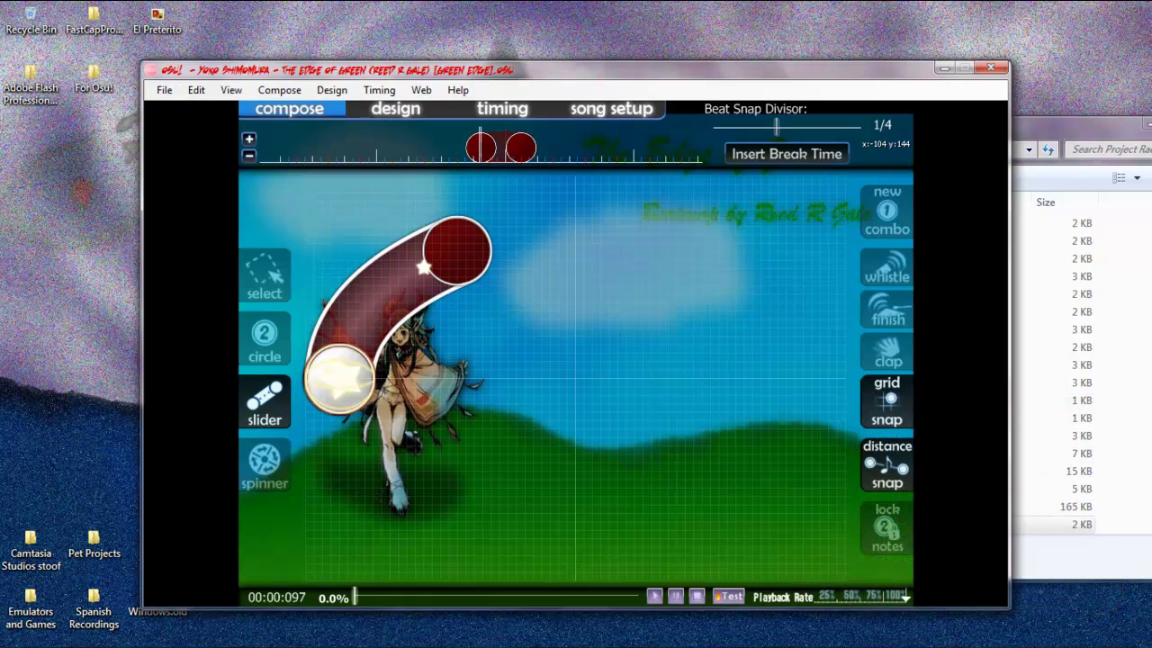
scroll(661, 378, "down", 5)
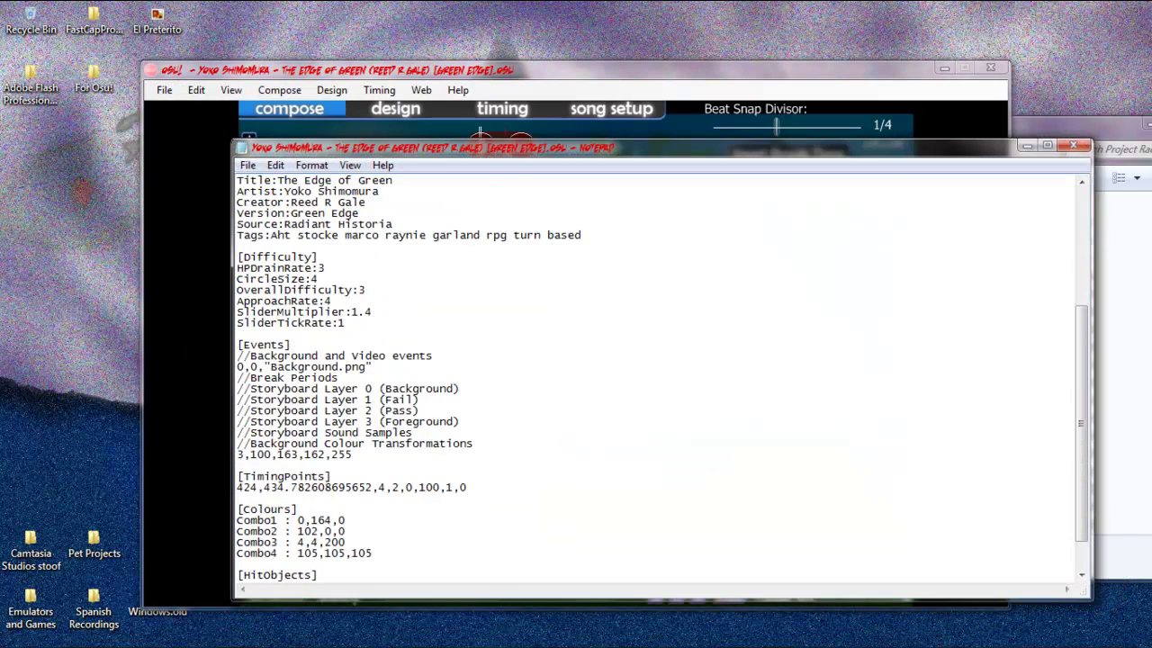
scroll(661, 378, "down", 1)
scroll(661, 378, "up", 4)
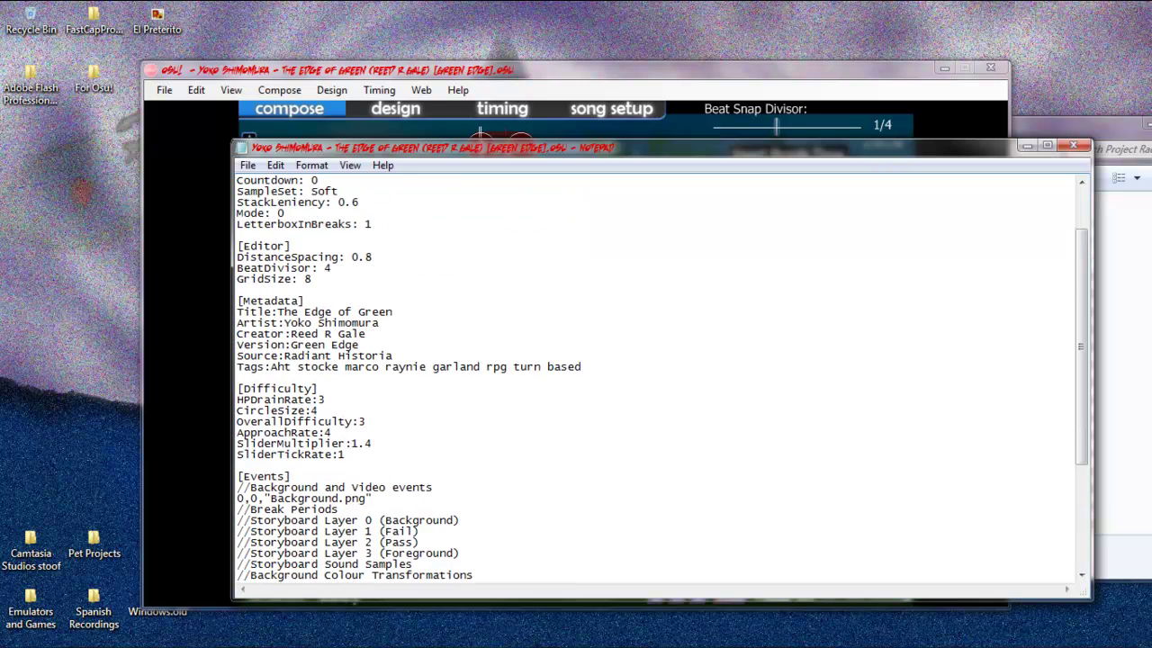
scroll(662, 378, "down", 1)
scroll(661, 378, "down", 2)
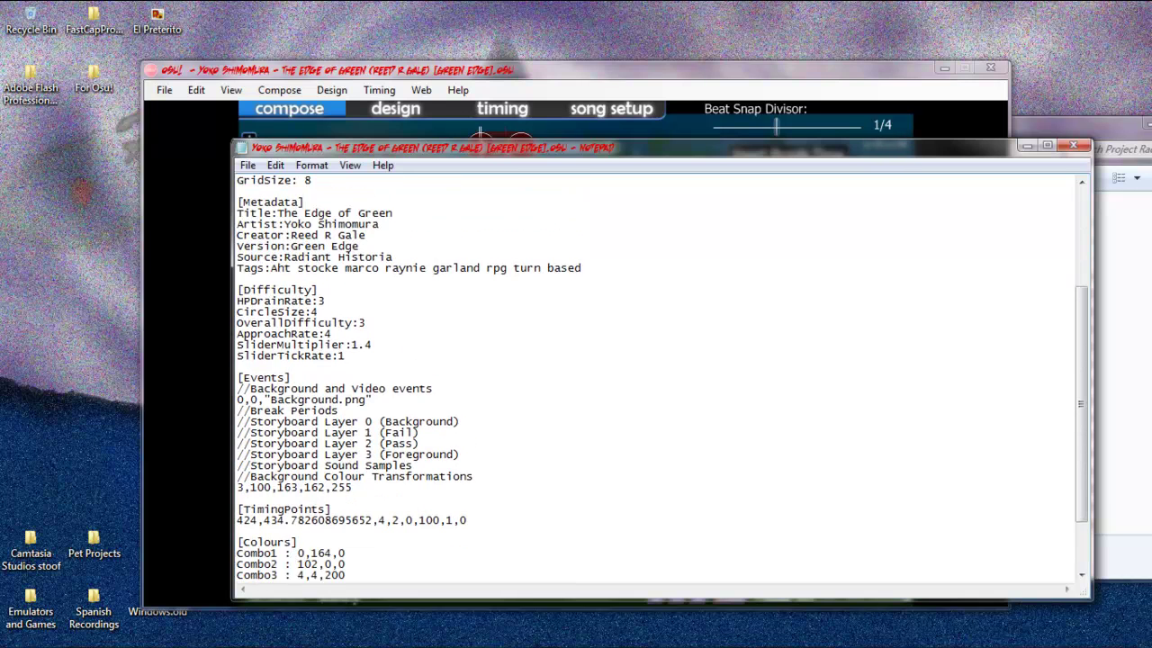
left_click_drag(304, 268, 315, 246)
left_click(298, 214)
scroll(290, 268, "down", 1)
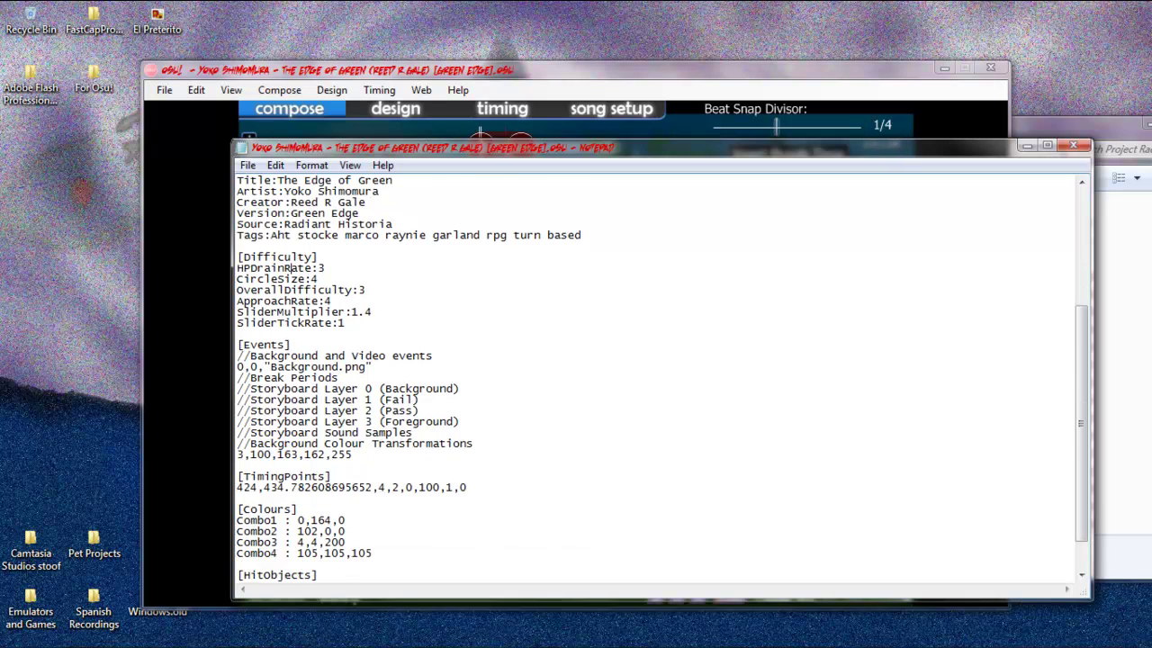
Add the line "SiliderBorder : 0, 0, 0" below Combo4 in the Colours section.
scroll(288, 267, "down", 2)
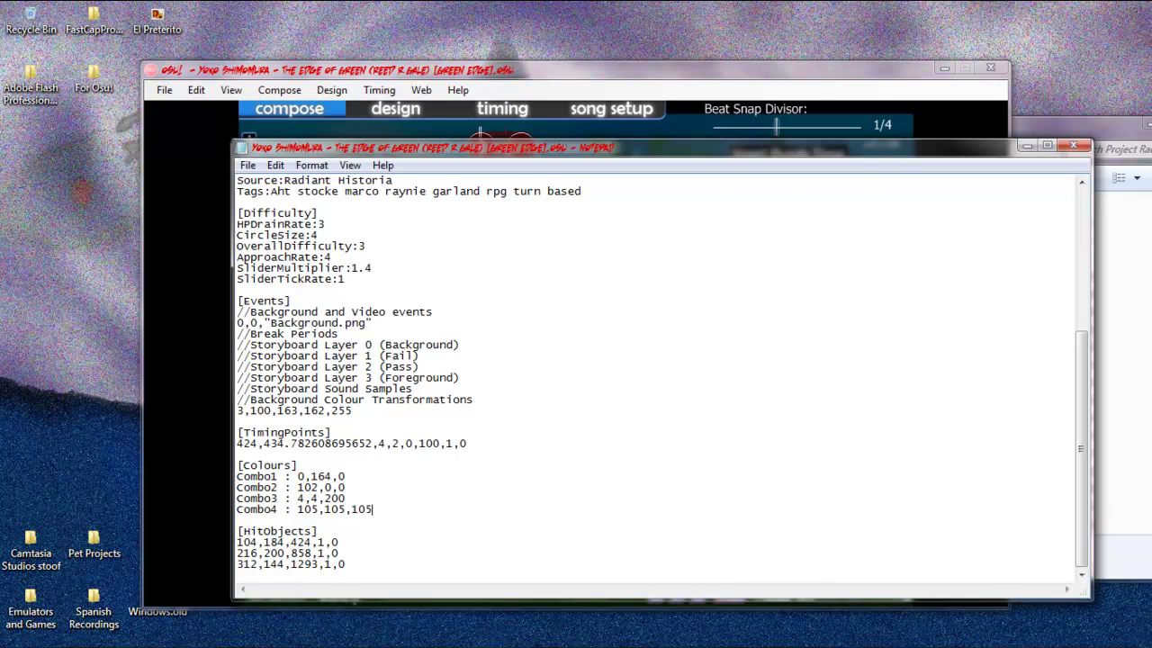
key("Return")
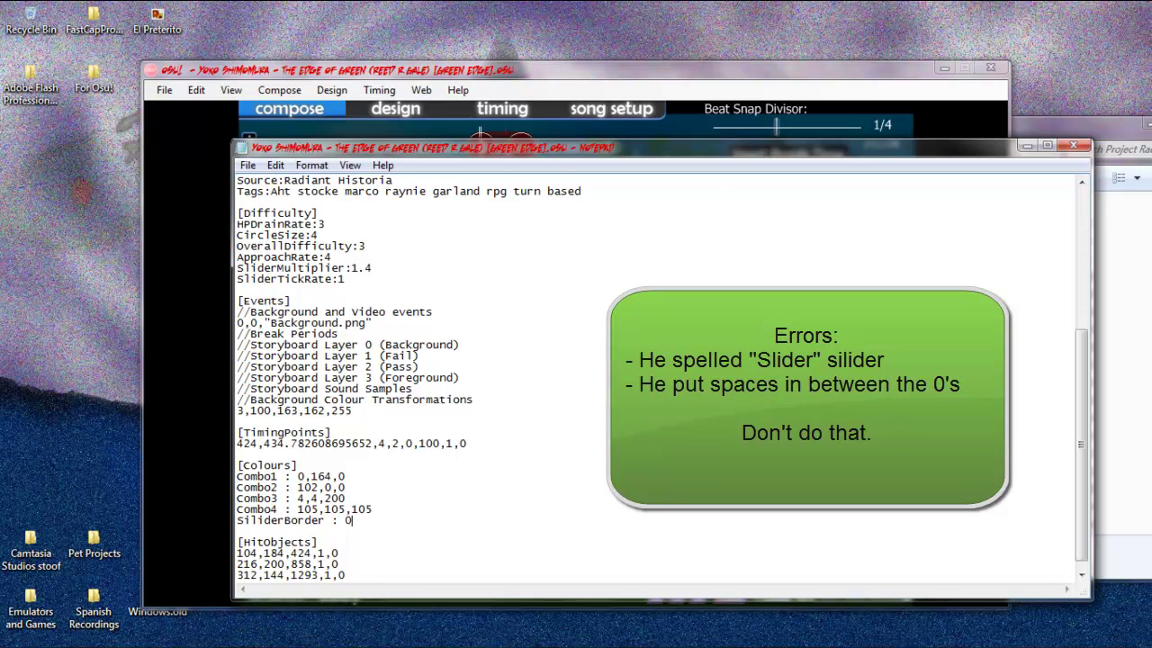
key("BackSpace")
key("BackSpace")
type("0, 0")
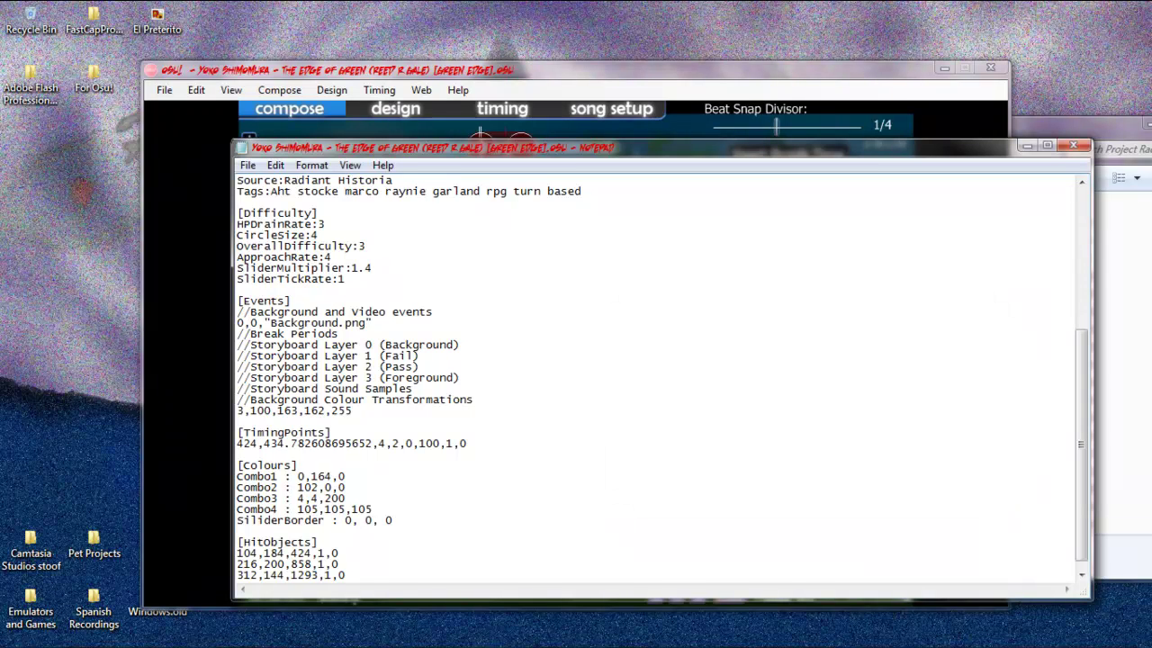
Switch to the osu! editor and exit it with the beatmap changes saved.
left_click(193, 126)
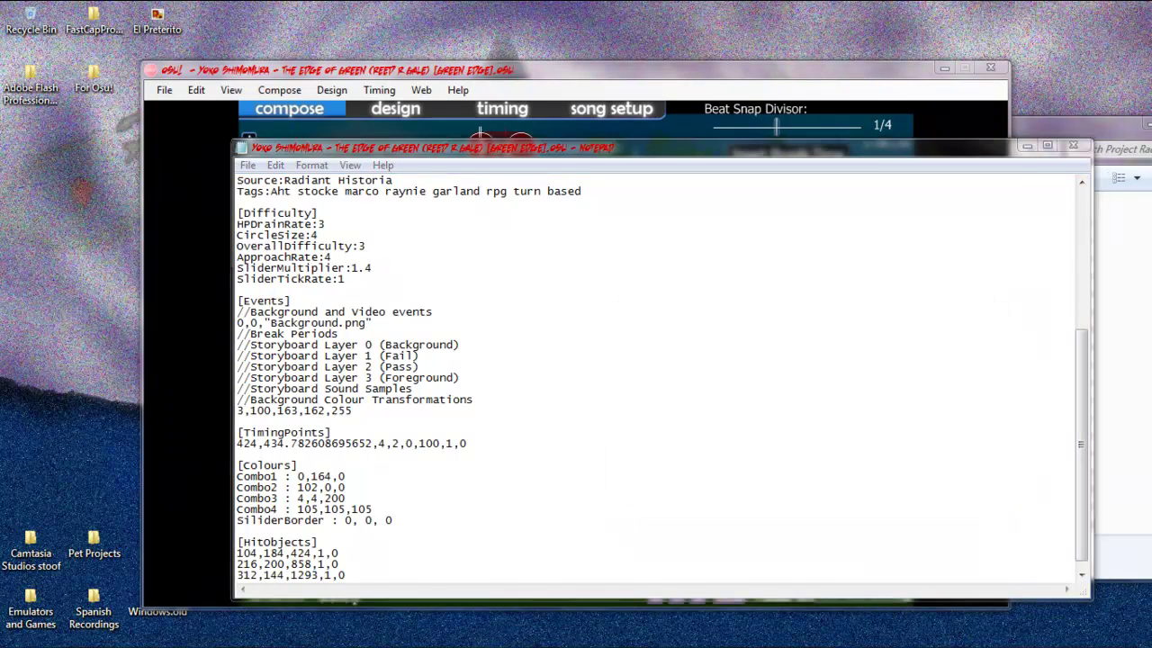
left_click(164, 90)
left_click(190, 370)
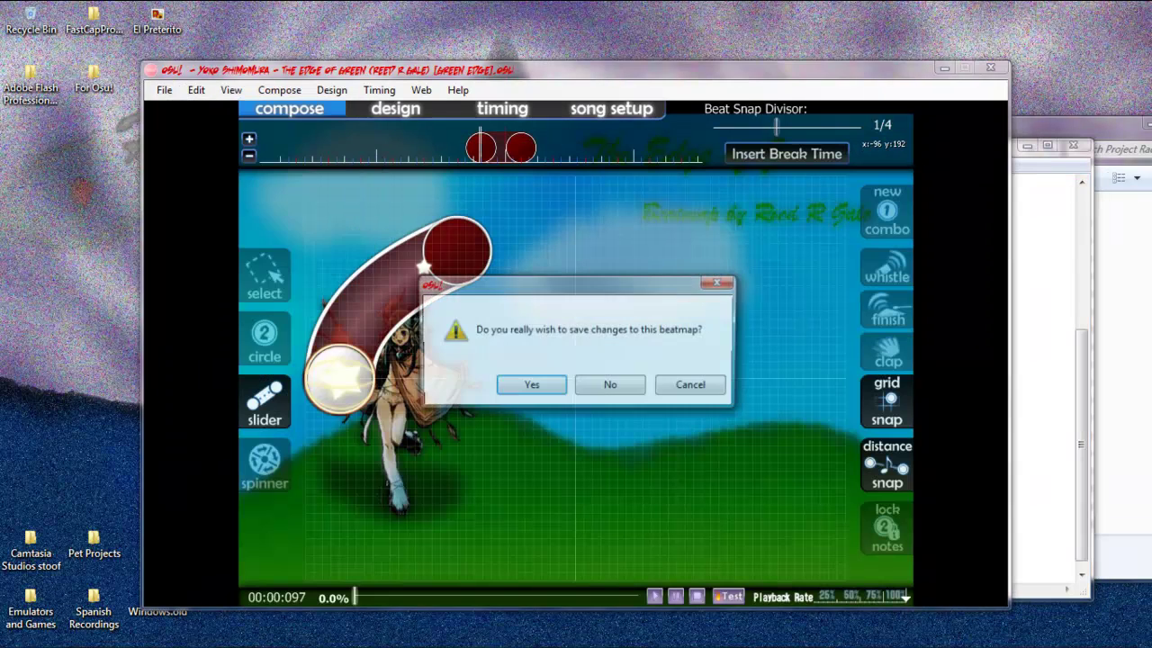
left_click(530, 384)
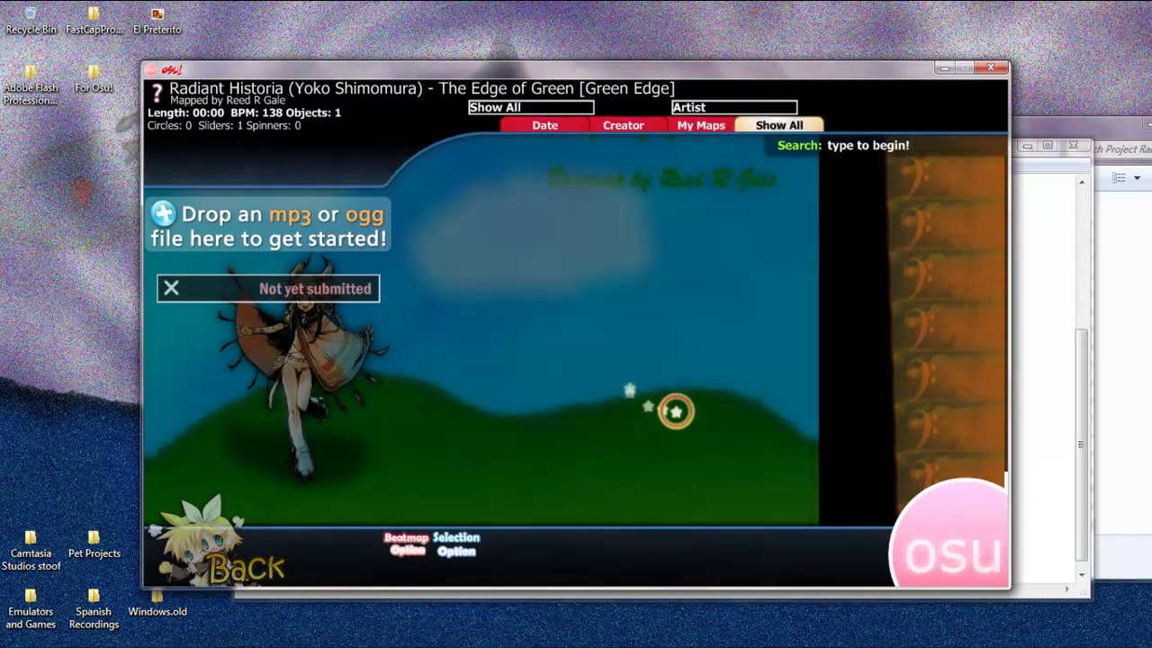
Return to Notepad and save the edited .osu file.
left_click(1044, 302)
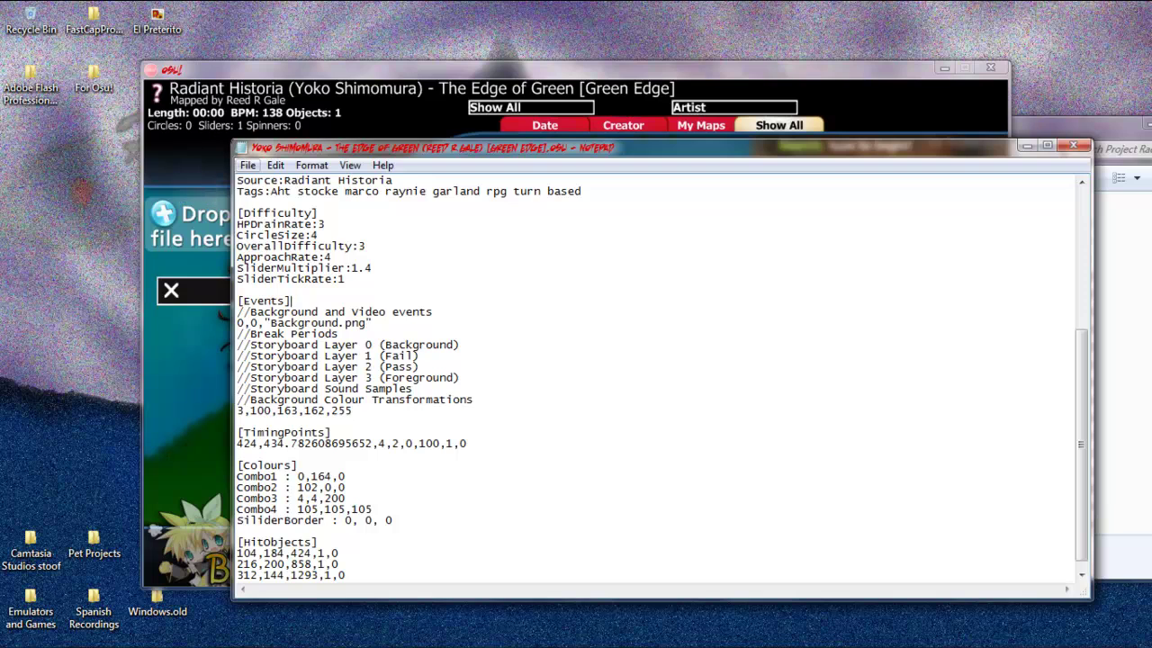
key("alt+f")
key("s")
Switch to osu!, reopen The Edge of Green in the editor and delete its three hit circles.
key("alt+Tab")
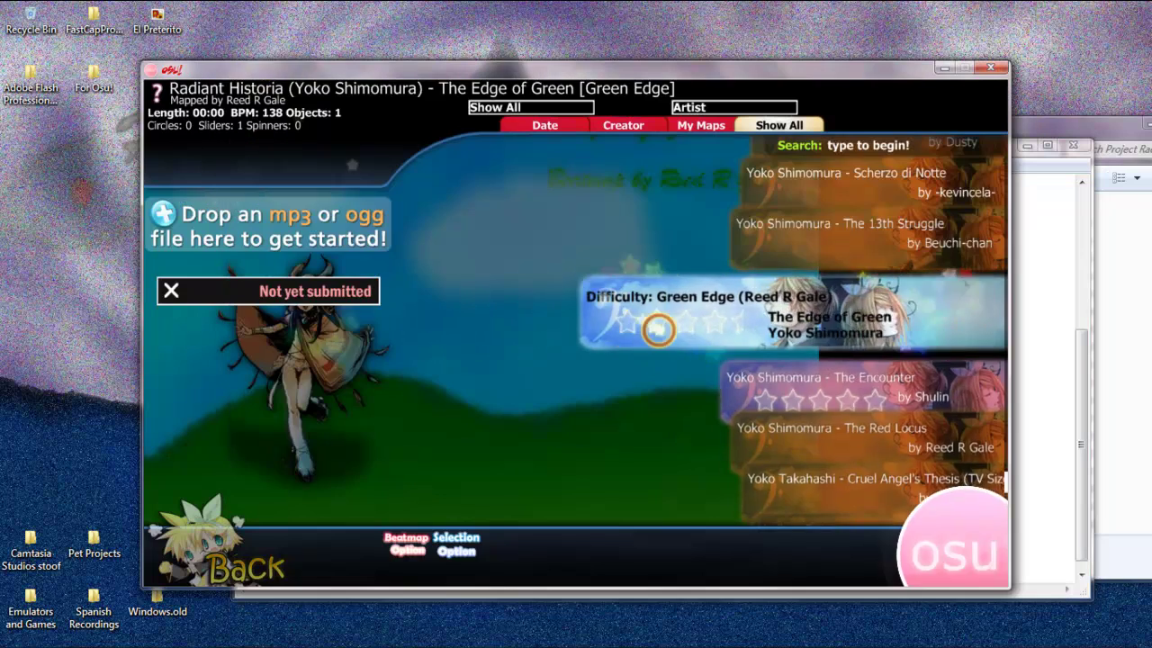
key("F4")
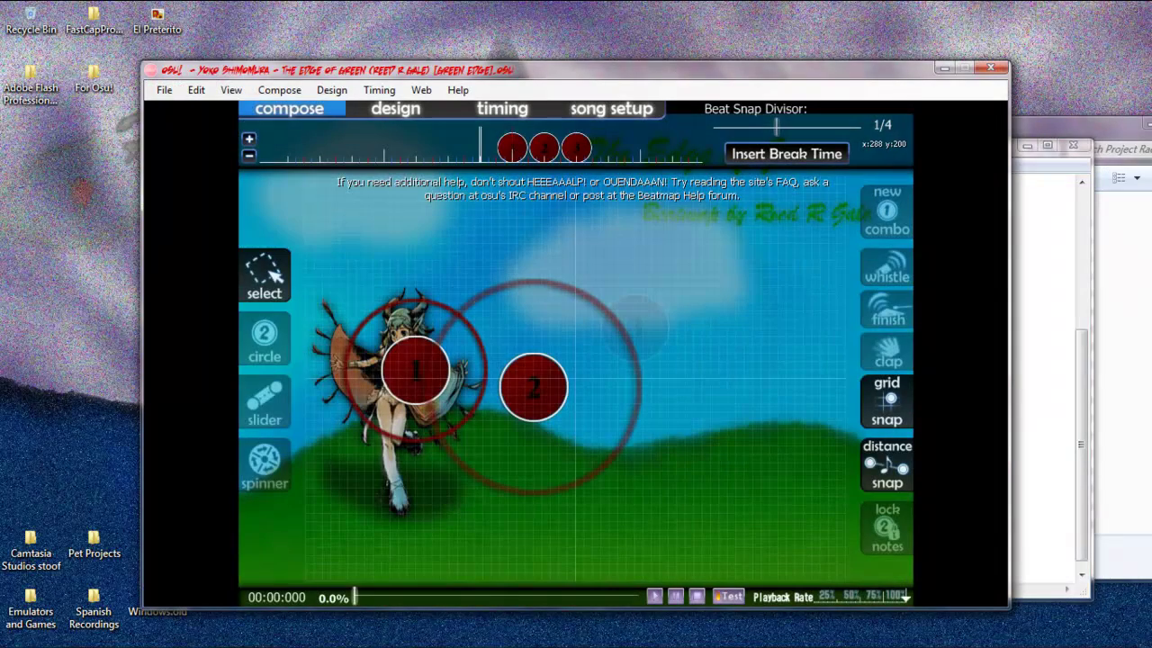
scroll(609, 386, "down", 6)
left_click_drag(718, 300, 439, 491)
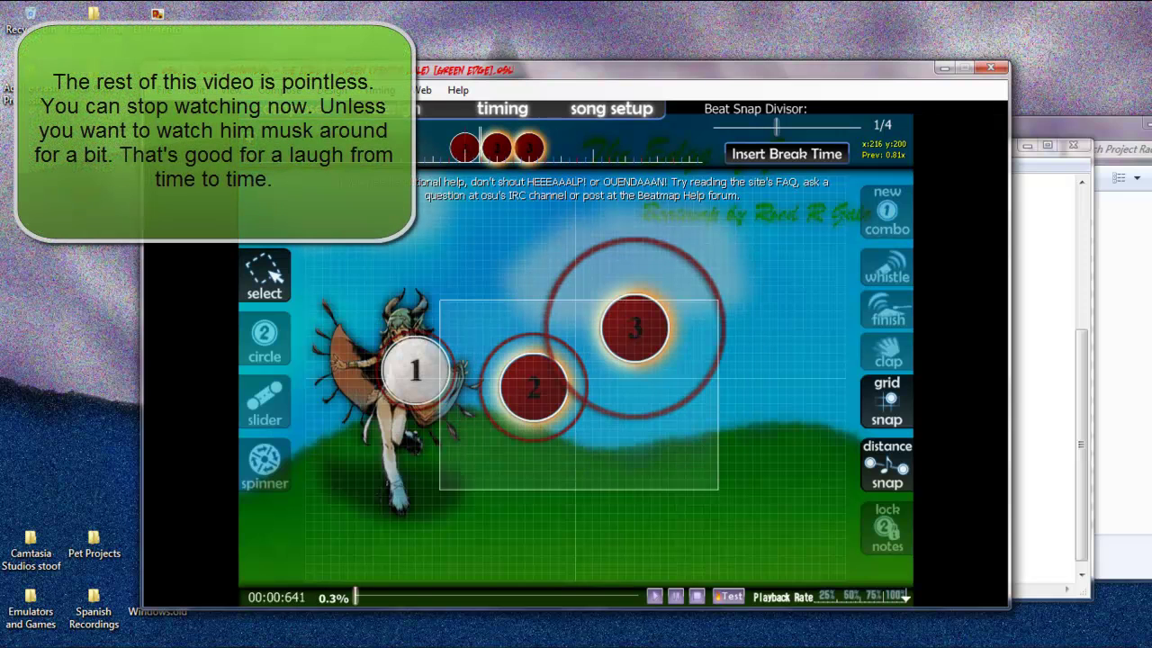
left_click_drag(741, 285, 338, 467)
key("Delete")
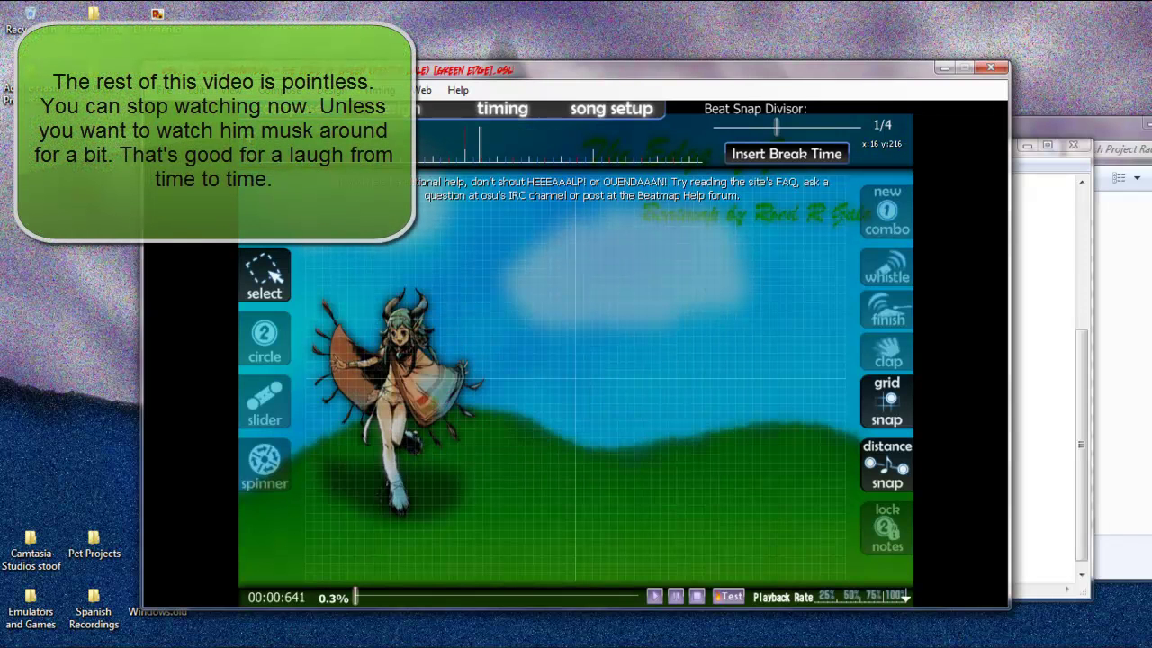
Place a slider from the character's head up towards the cloud to test the border colour.
left_click(272, 401)
left_click(441, 336)
right_click(610, 269)
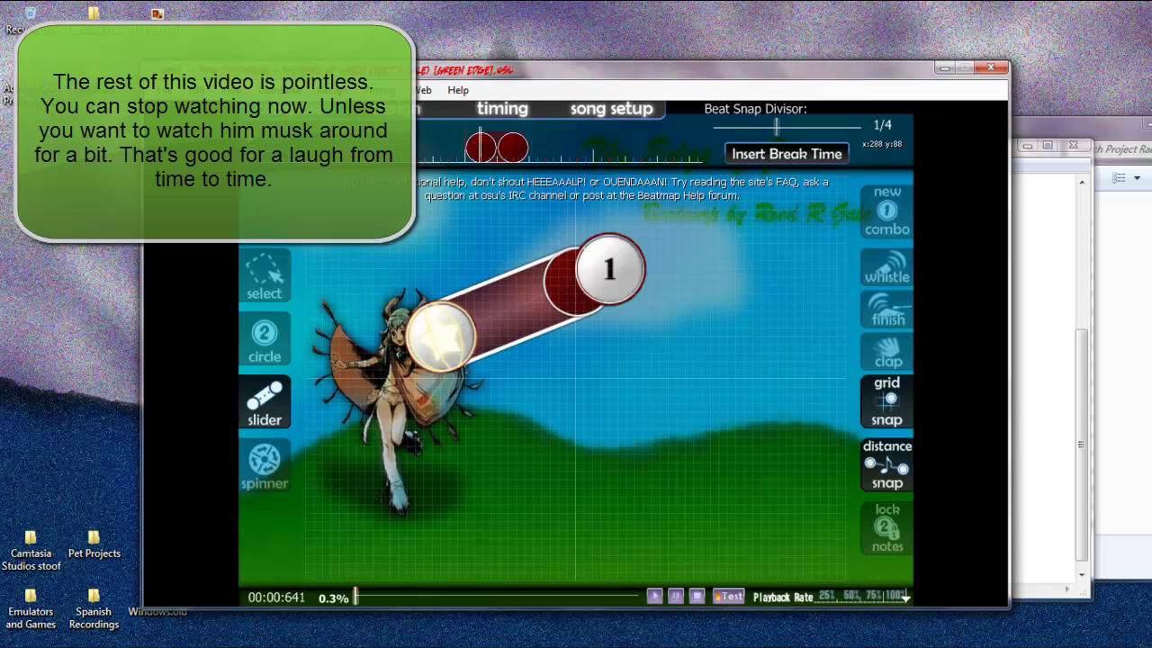
Return to the .osu file in Notepad, correct the misspelled "SiliderBorder" to "SliderBorder" in the Colours section, and save the file.
left_click(1056, 311)
scroll(1056, 311, "down", 1)
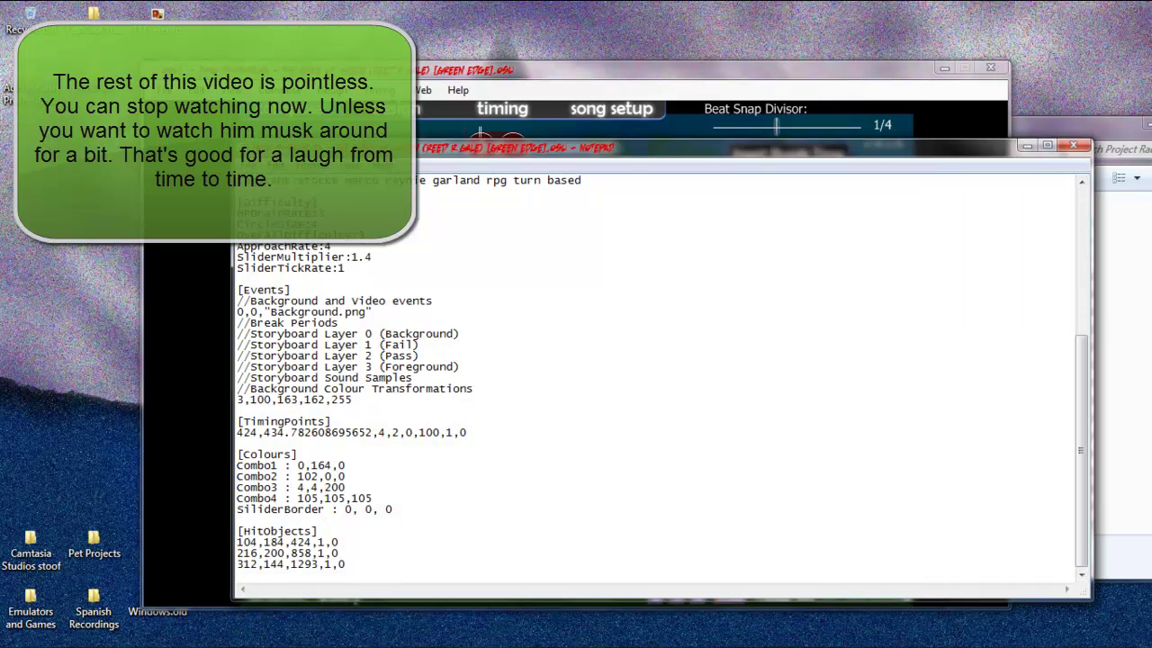
scroll(662, 378, "up", 8)
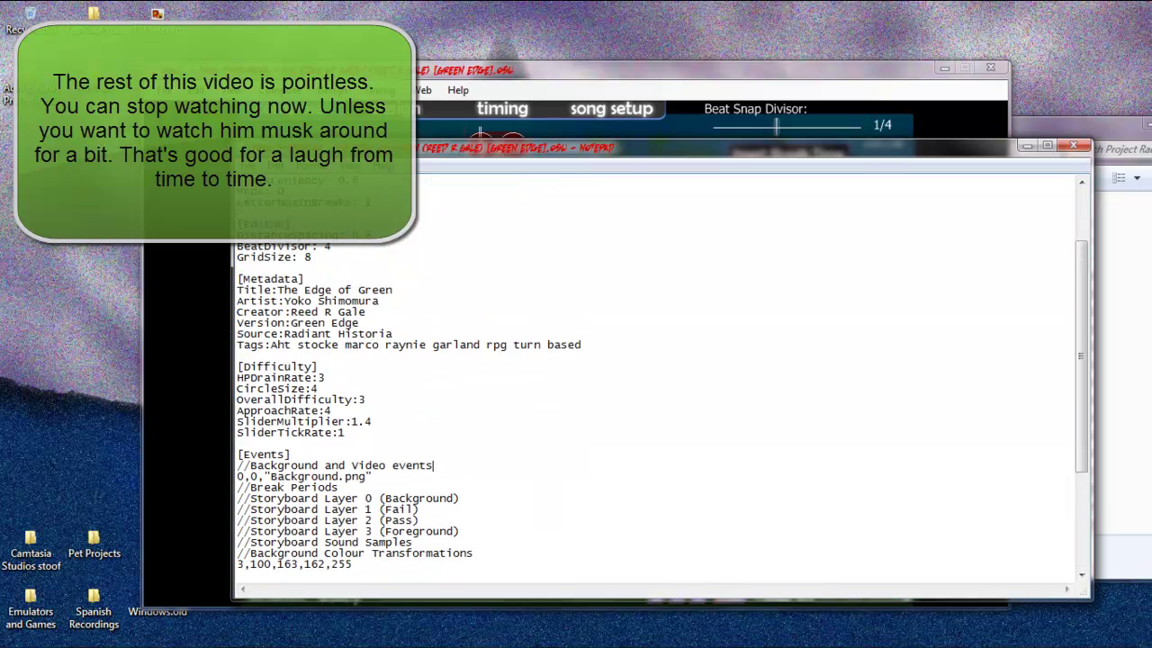
scroll(662, 378, "down", 8)
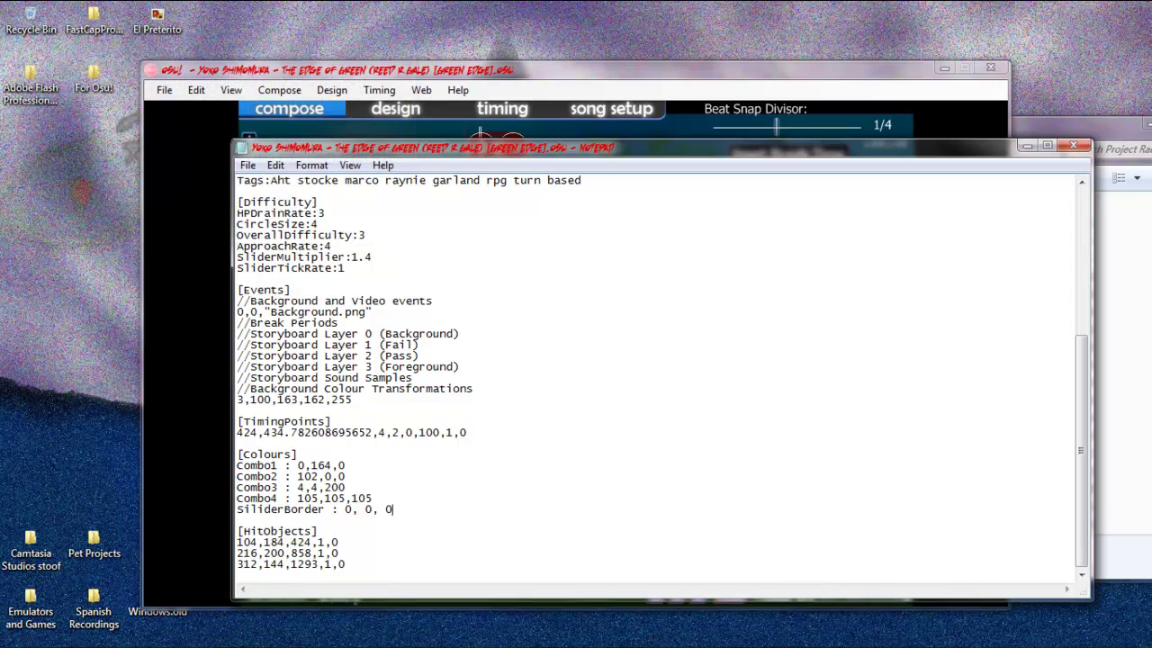
left_click_drag(393, 510, 238, 509)
key("BackSpace")
key("ctrl+z")
left_click(251, 498)
left_click(244, 509)
key("Delete")
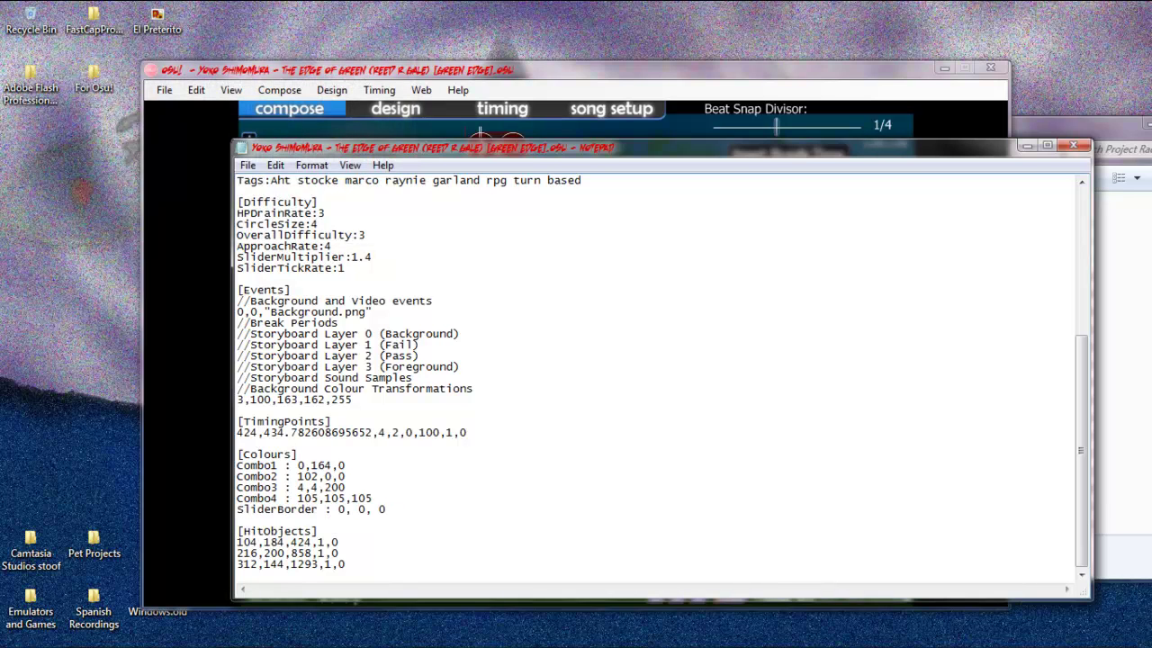
left_click(247, 165)
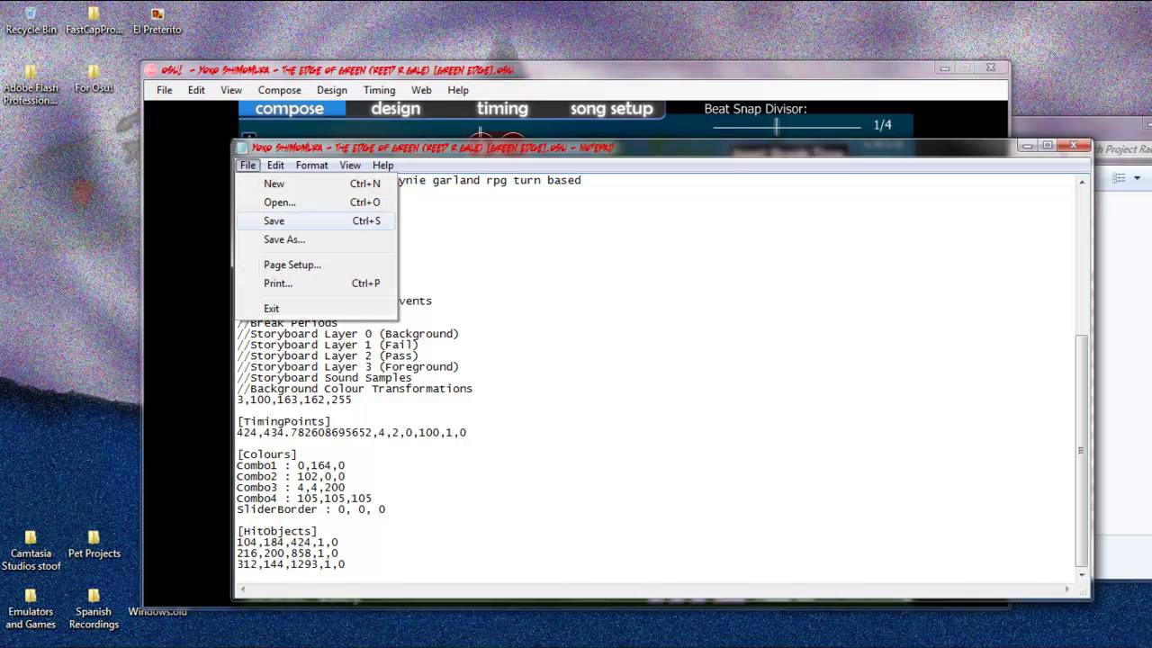
left_click(274, 222)
Switch to the osu! editor, exit it without saving the beatmap changes, and reopen the beatmap for editing.
left_click(193, 140)
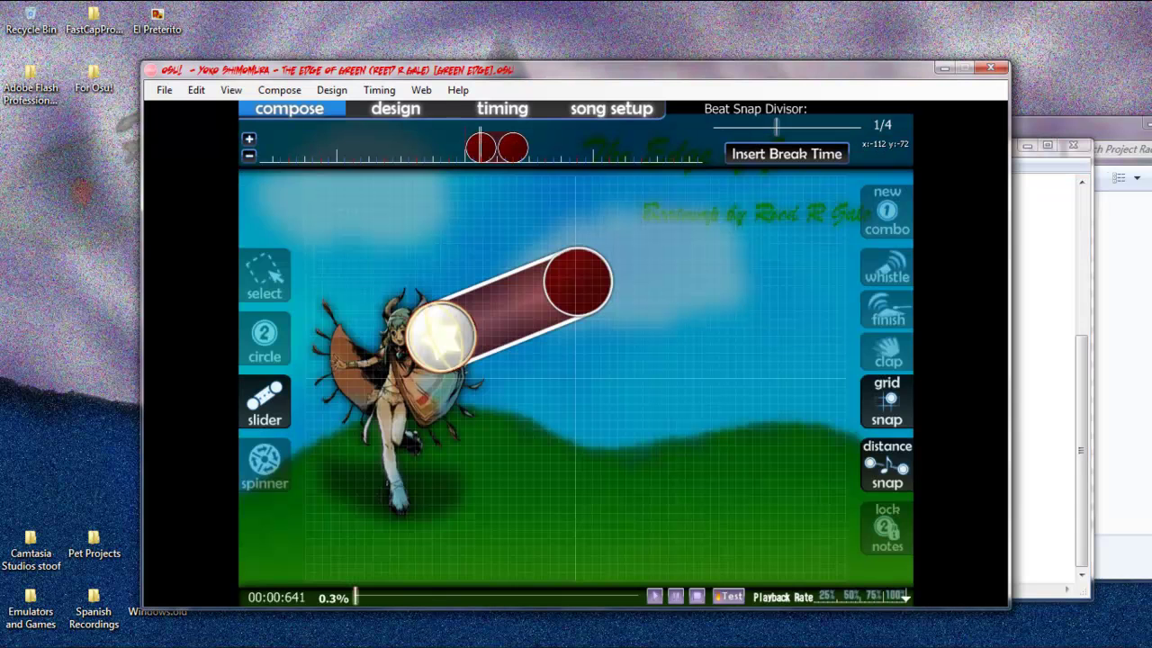
left_click(164, 90)
left_click(189, 370)
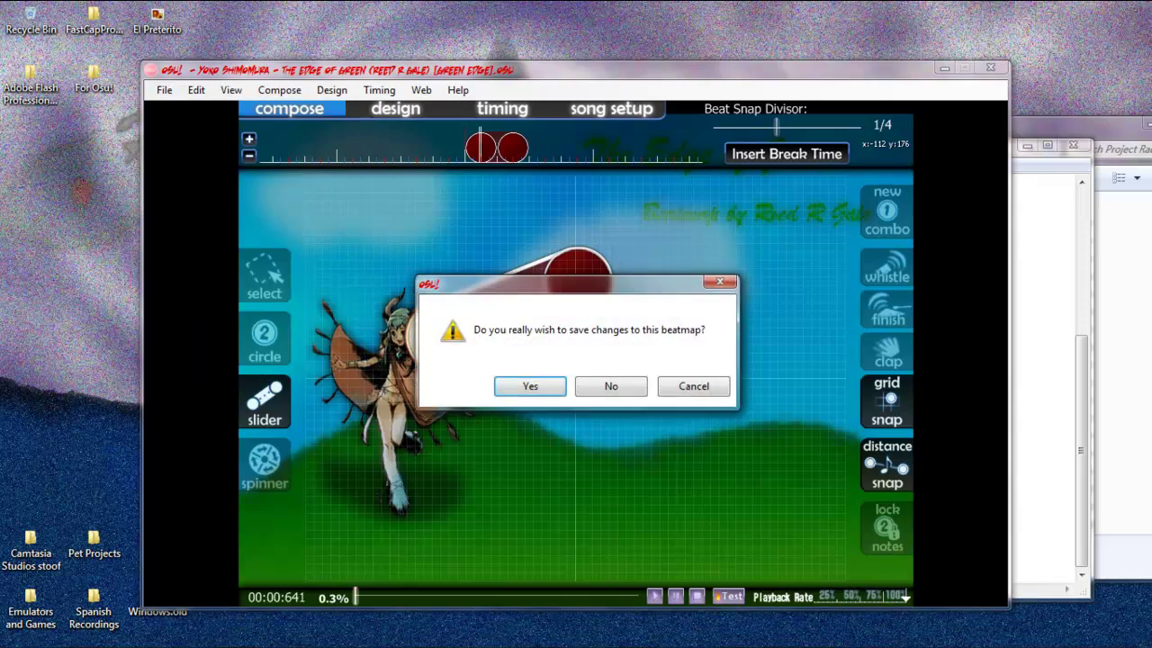
left_click(609, 384)
left_click(720, 399)
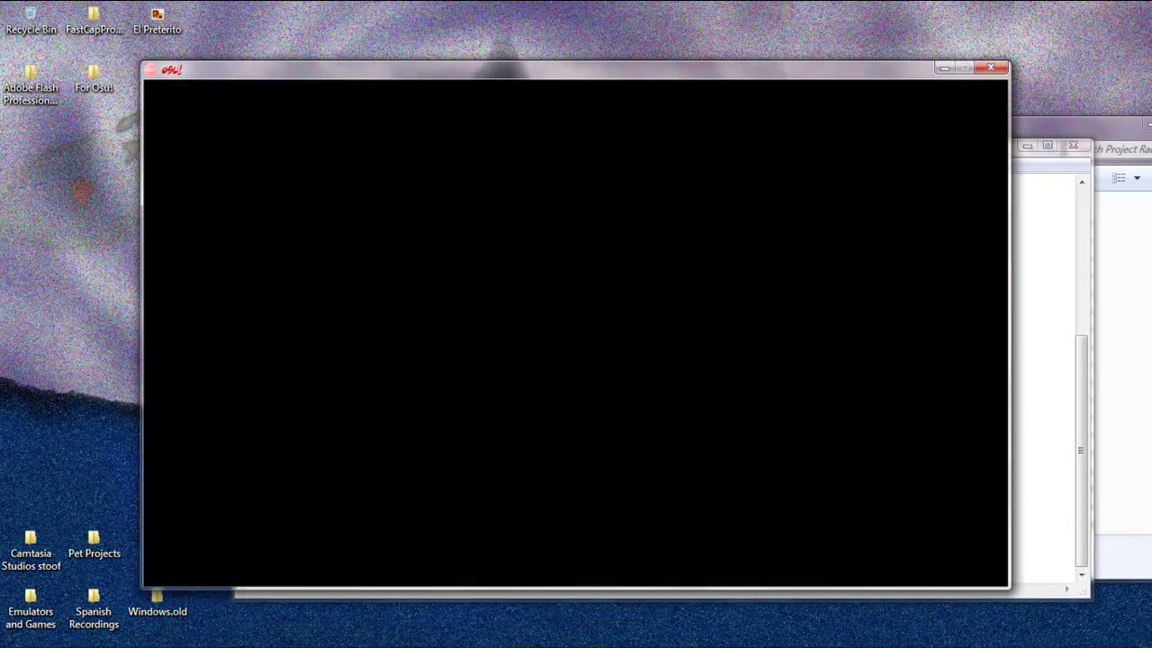
right_click(591, 285)
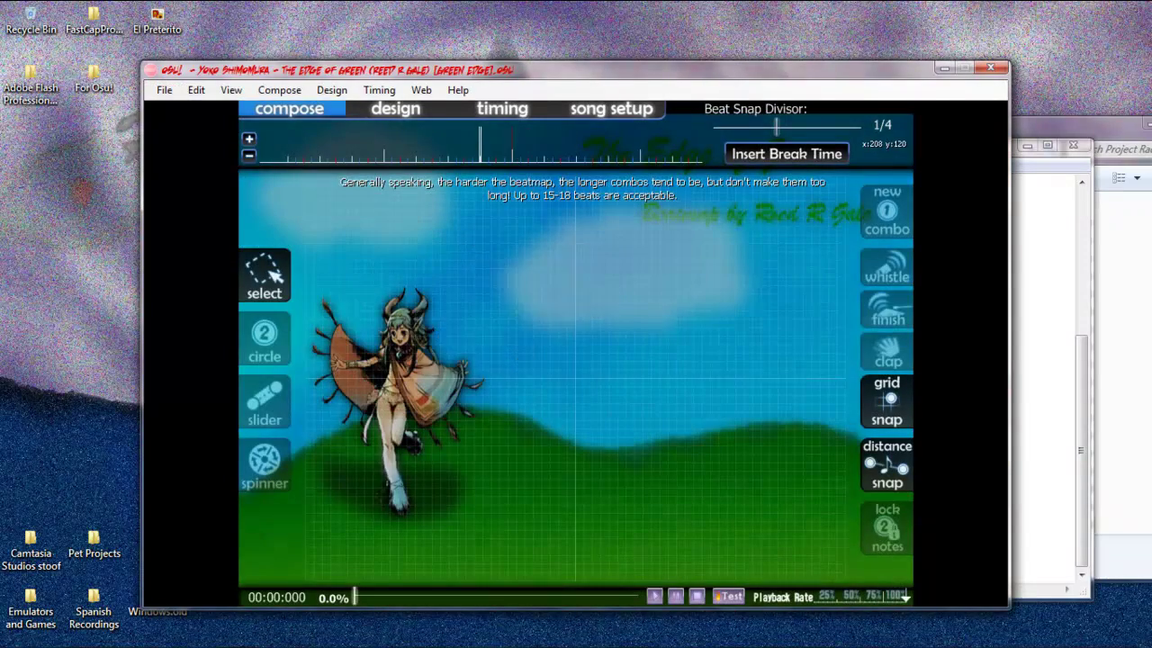
In Notepad, remove the spaces from the SliderBorder value so it reads 0,0,0, and save the .osu file.
left_click(1044, 389)
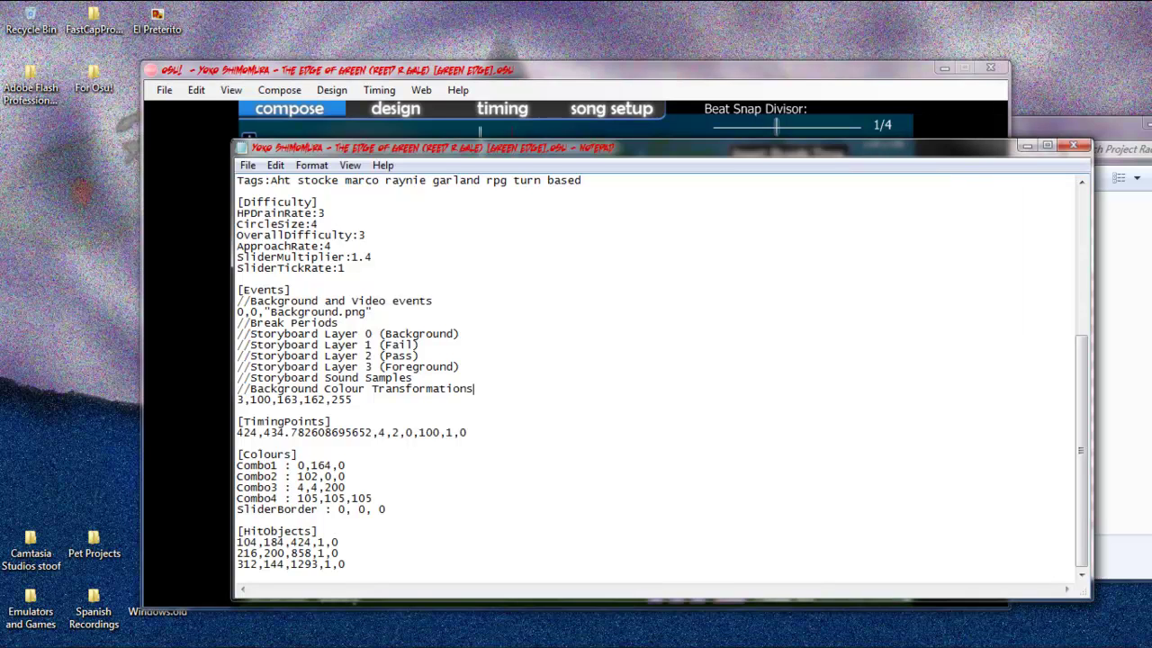
left_click_drag(387, 510, 237, 509)
left_click(239, 520)
left_click_drag(373, 510, 311, 509)
left_click(238, 520)
scroll(367, 509, "up", 1)
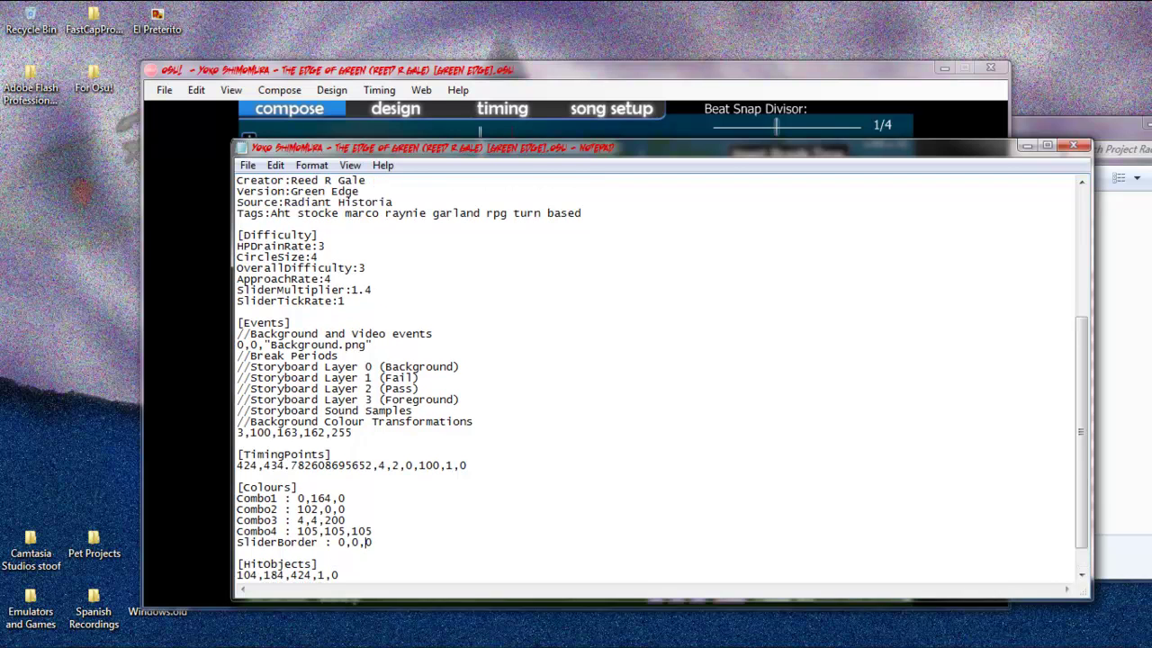
scroll(367, 510, "down", 1)
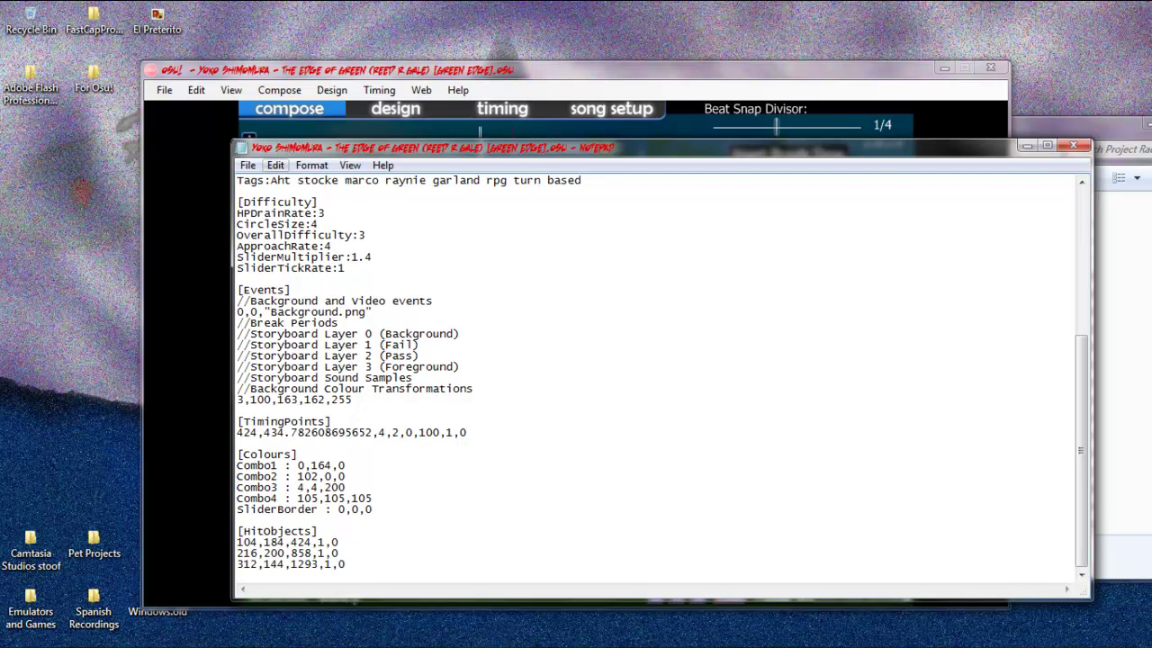
key("alt+f")
key("Down")
key("Down")
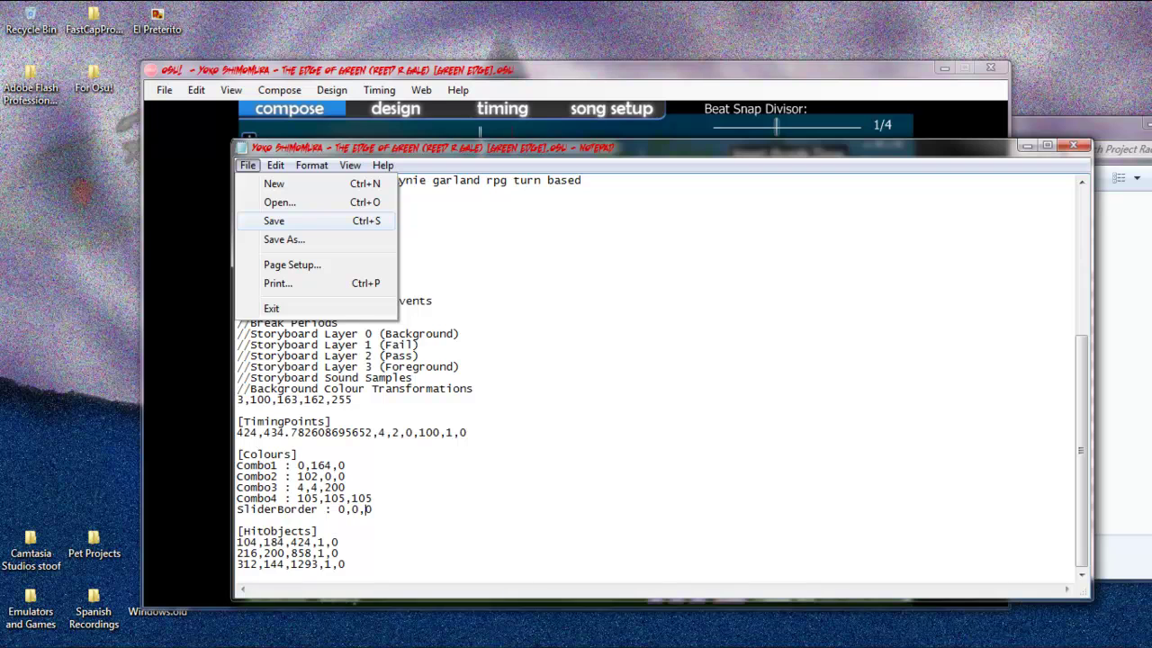
key("Return")
Switch to the osu! editor, exit it with the beatmap changes saved, and reopen the beatmap for editing.
key("alt+Tab")
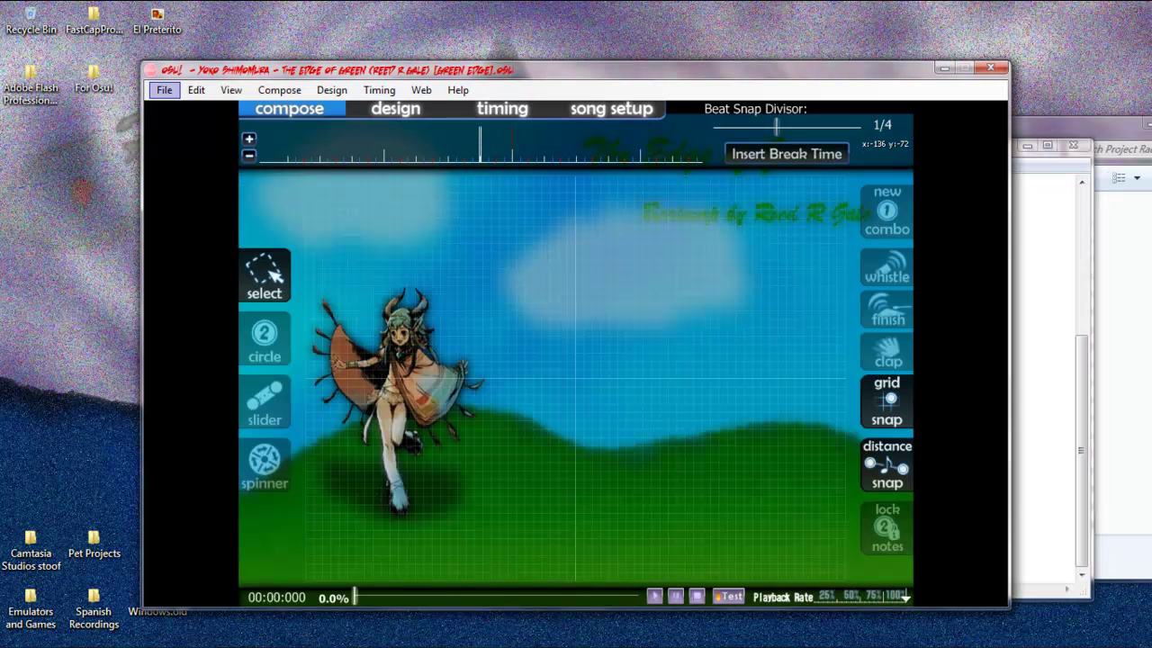
left_click(165, 90)
left_click(188, 370)
left_click(530, 386)
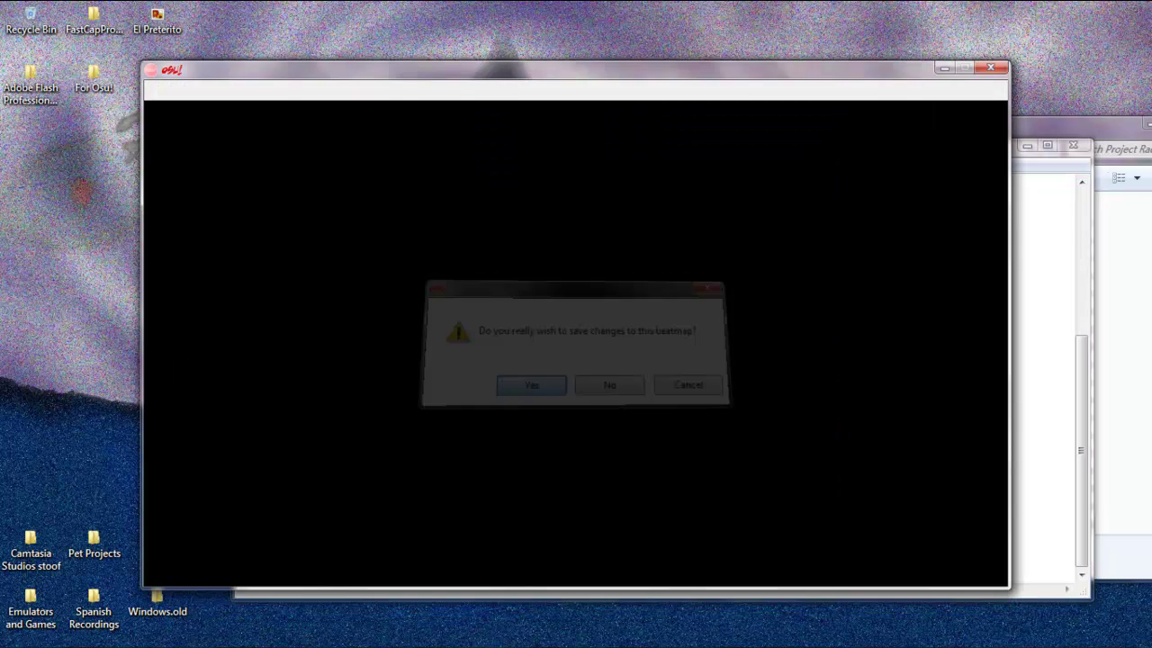
left_click(707, 301)
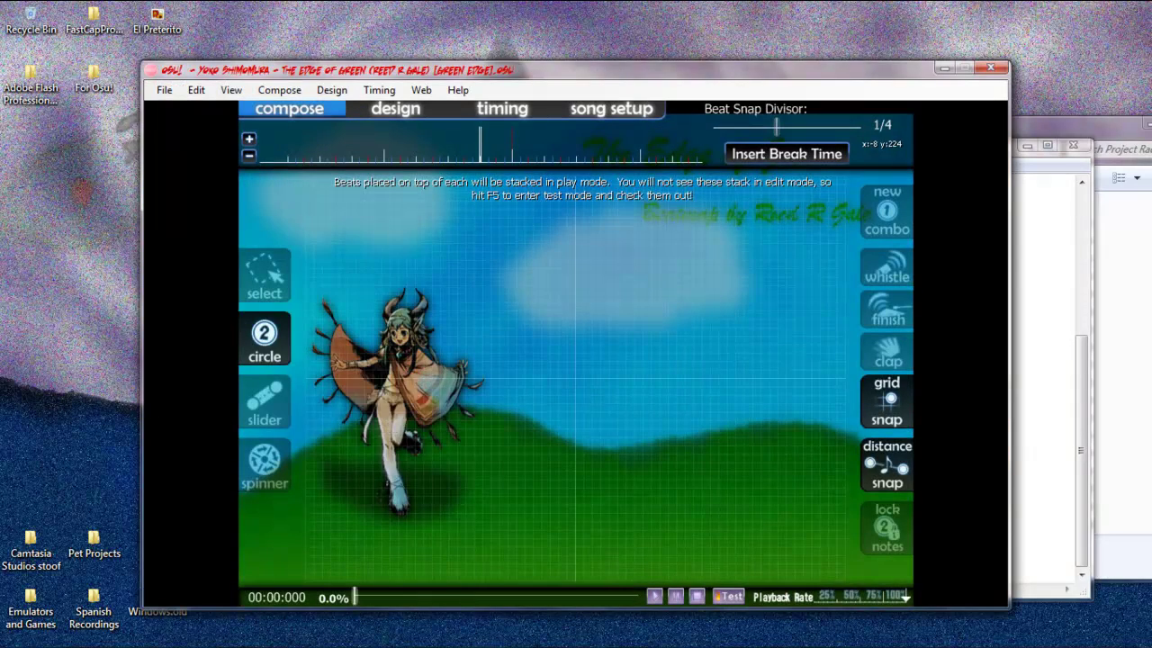
Place short test sliders over the character to check the border colour, and remove them again.
key("3")
left_click(355, 412)
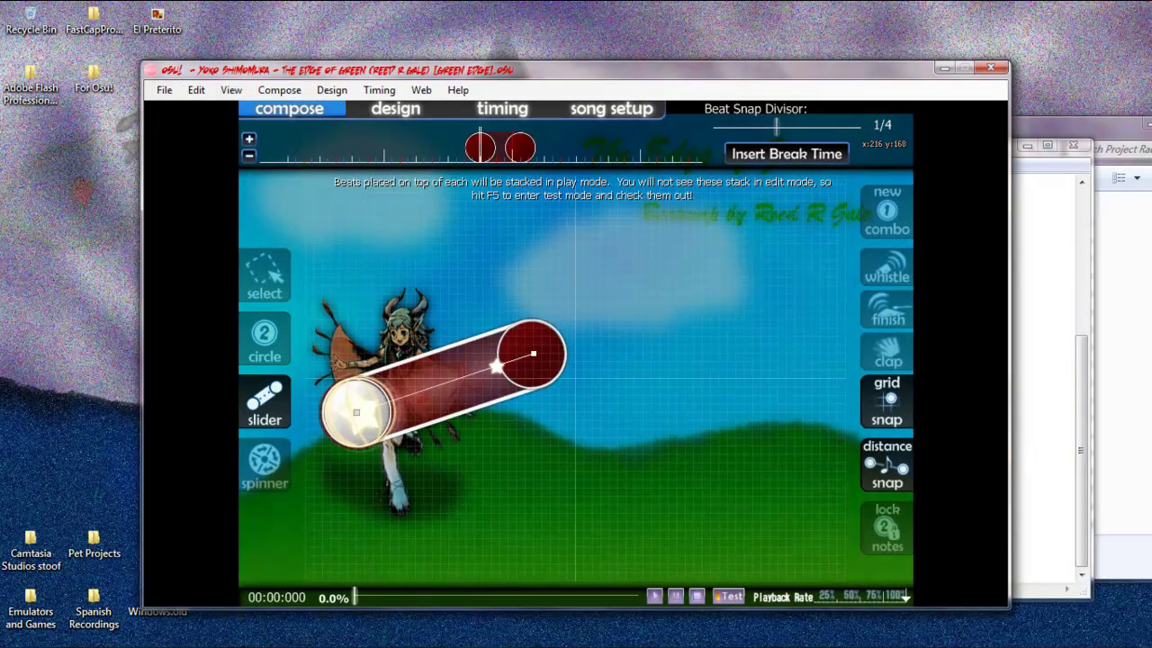
right_click(421, 365)
right_click(398, 381)
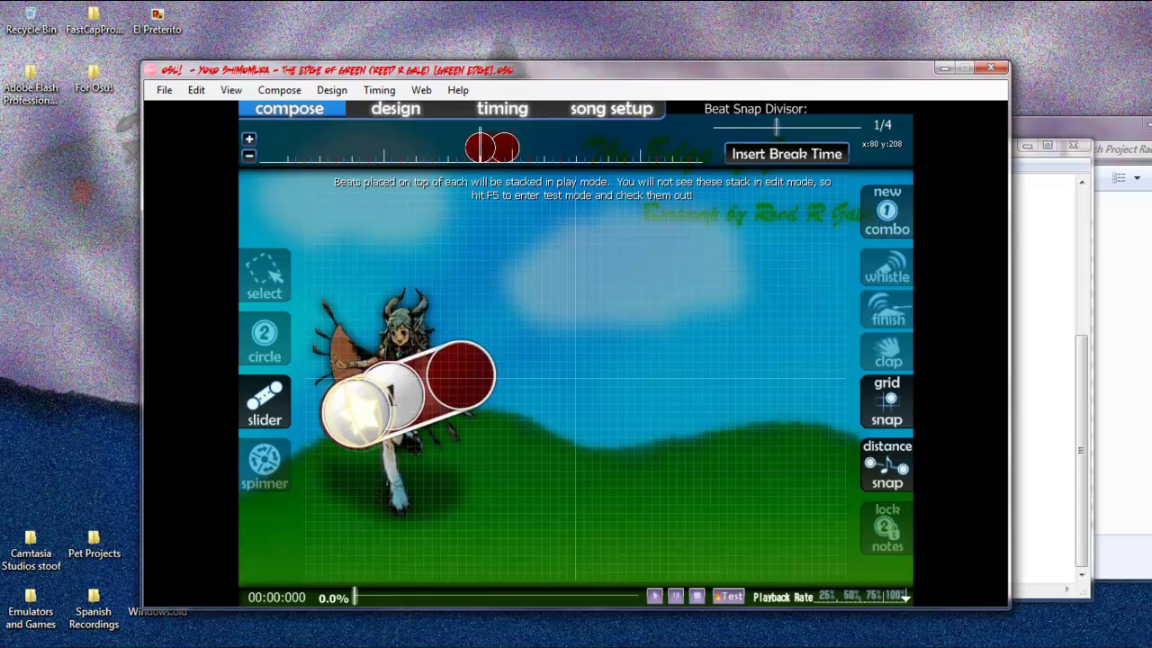
right_click(390, 392)
right_click(363, 414)
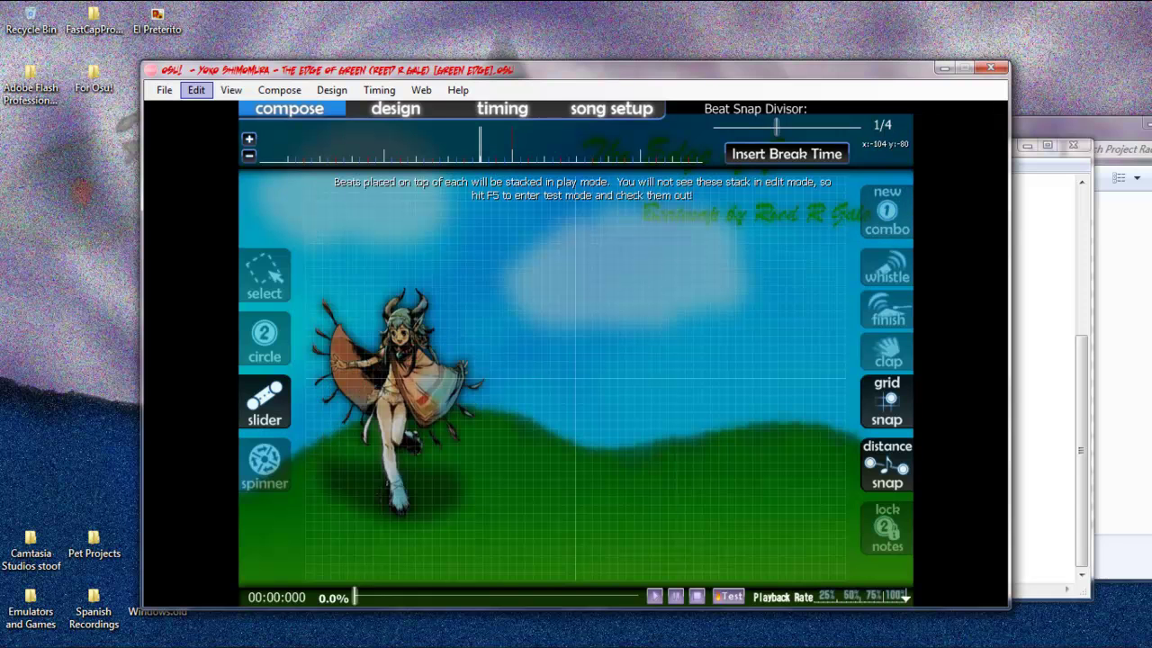
Open the beatmap's .osb storyboard file in Notepad, agree to create it as a new file, and close it.
left_click(164, 90)
left_click(227, 347)
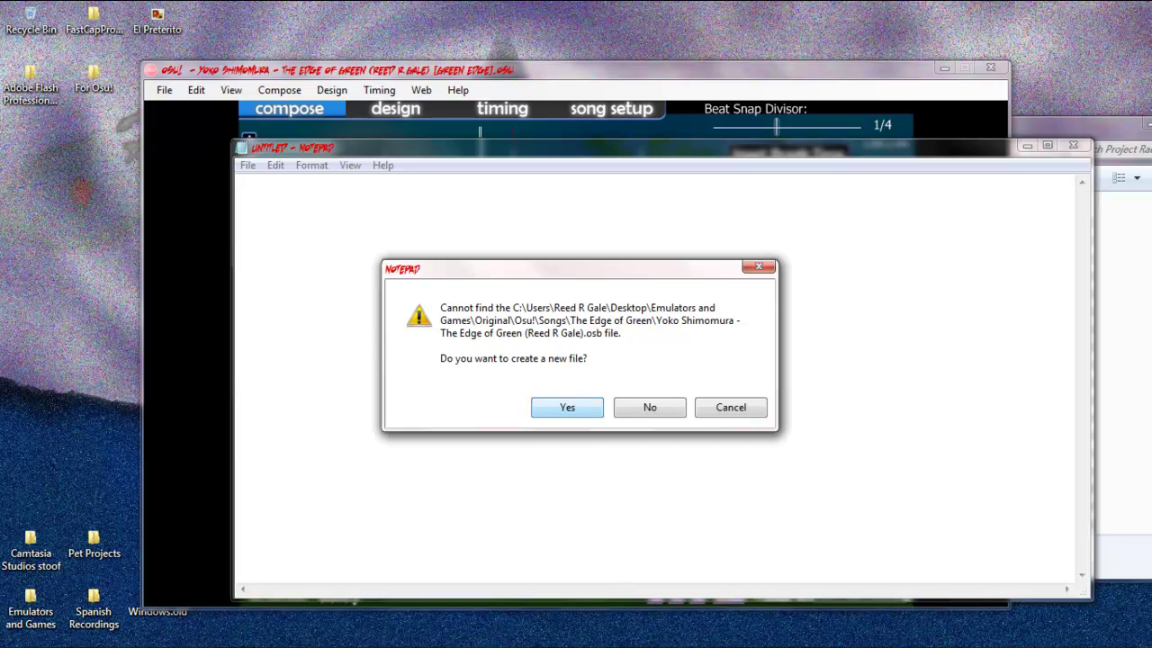
key("Return")
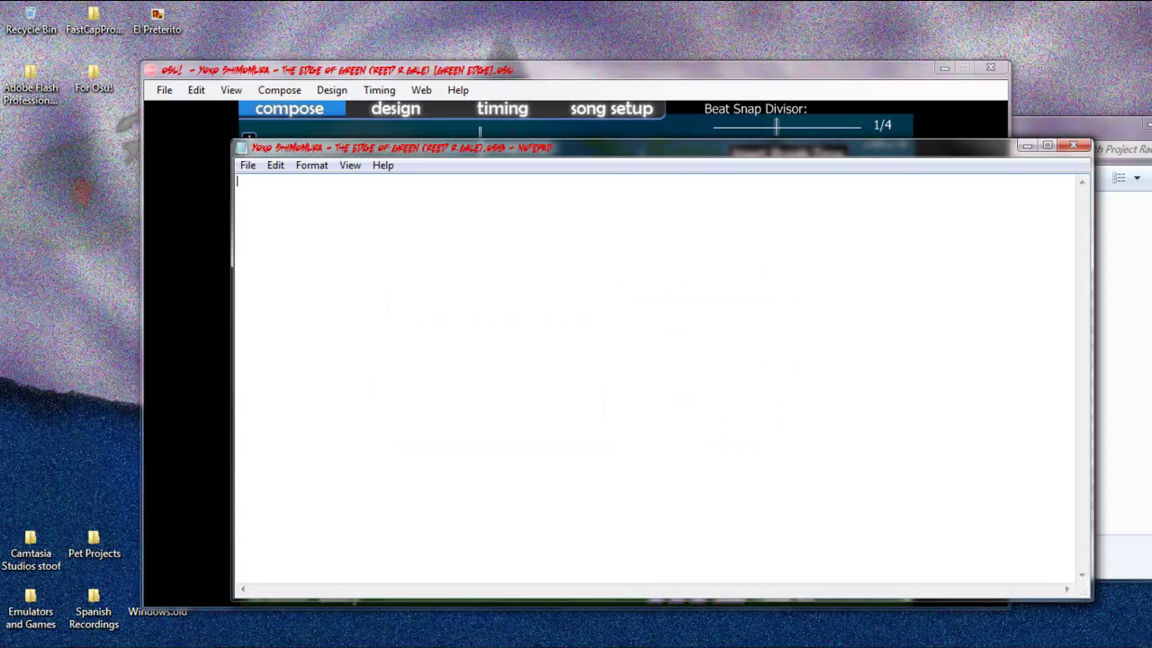
left_click(1073, 145)
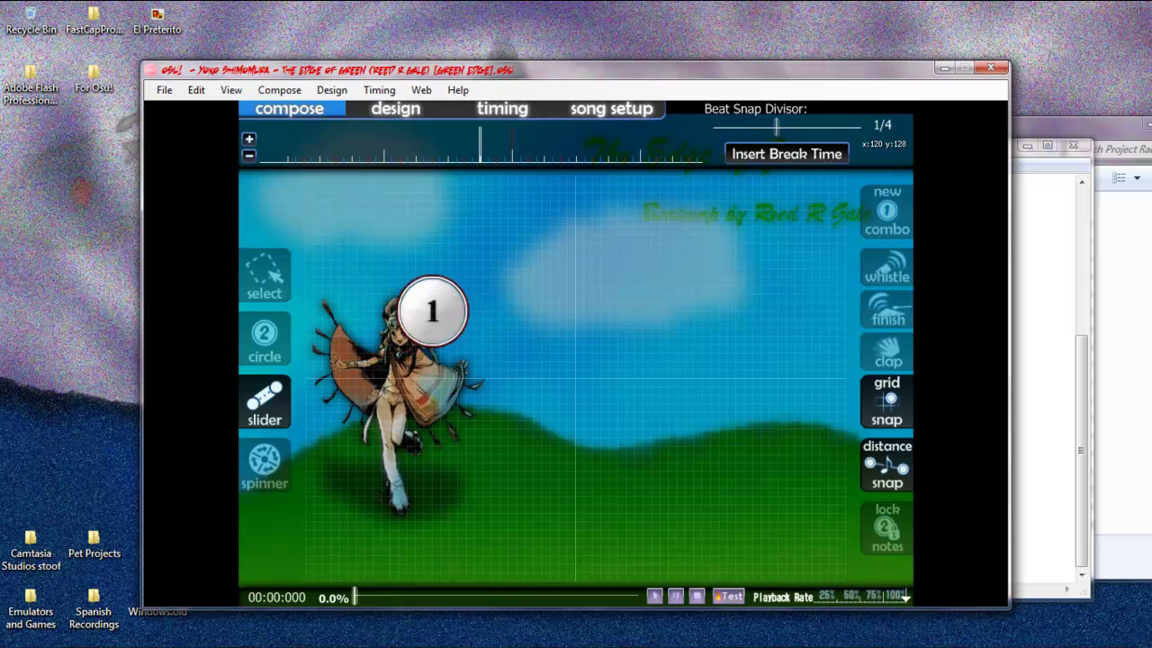
Return to the beatmap's .osu file in Notepad and close it.
scroll(416, 362, "down", 7)
left_click(1044, 400)
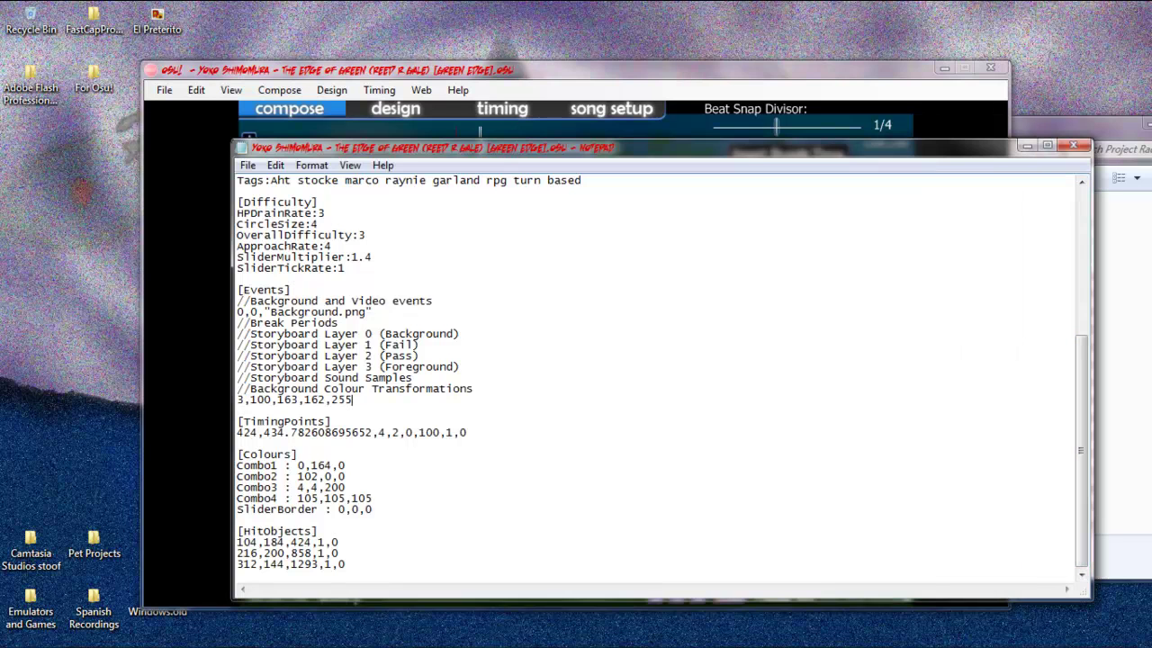
left_click(1073, 144)
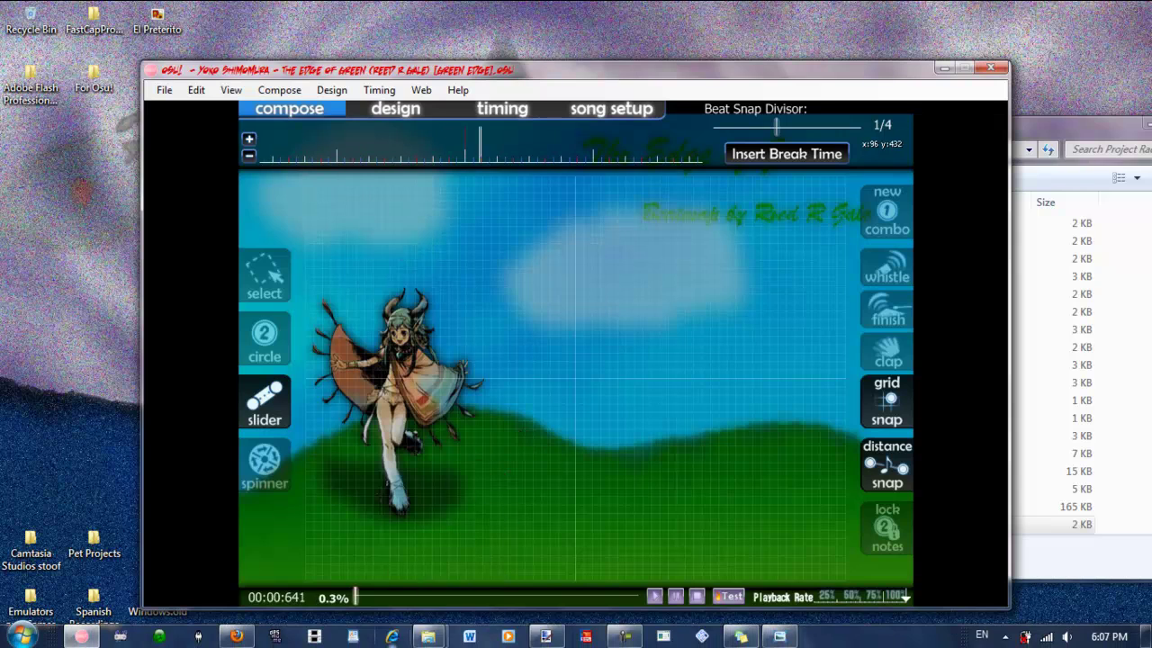
mouse_move(428, 636)
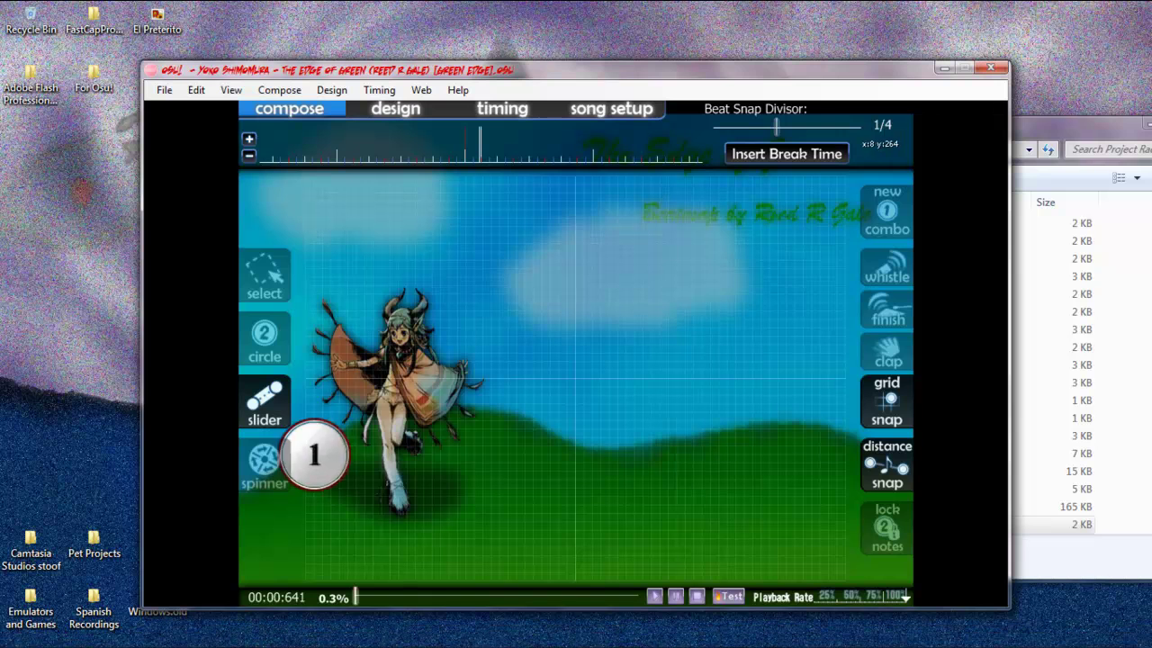
left_click(265, 459)
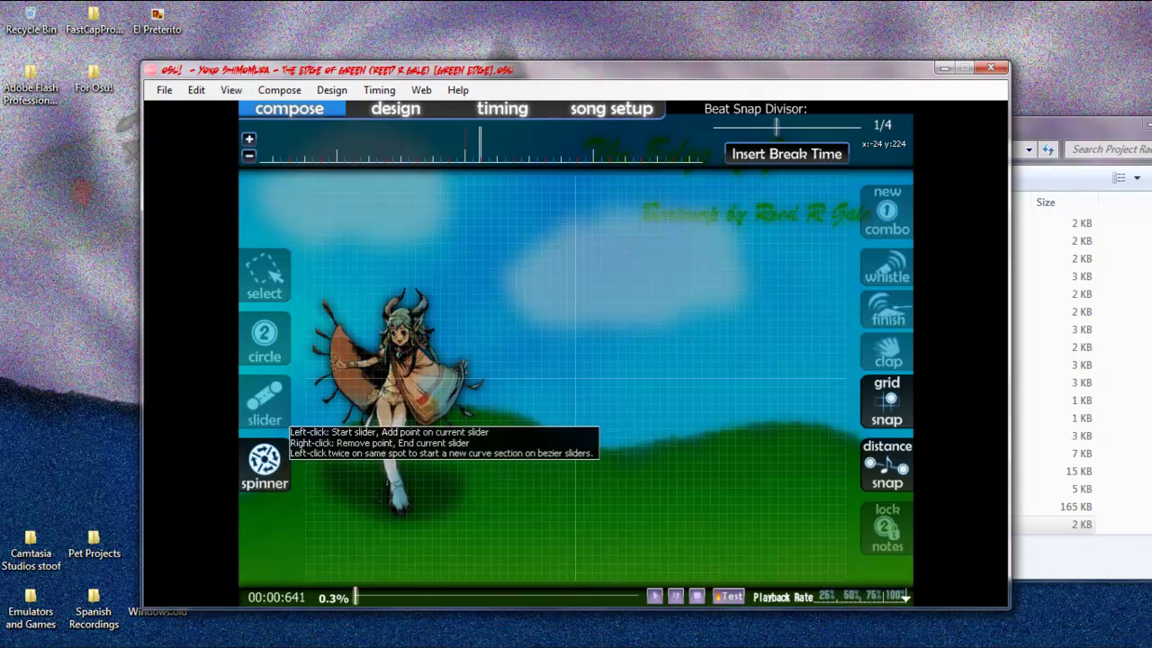
left_click(265, 401)
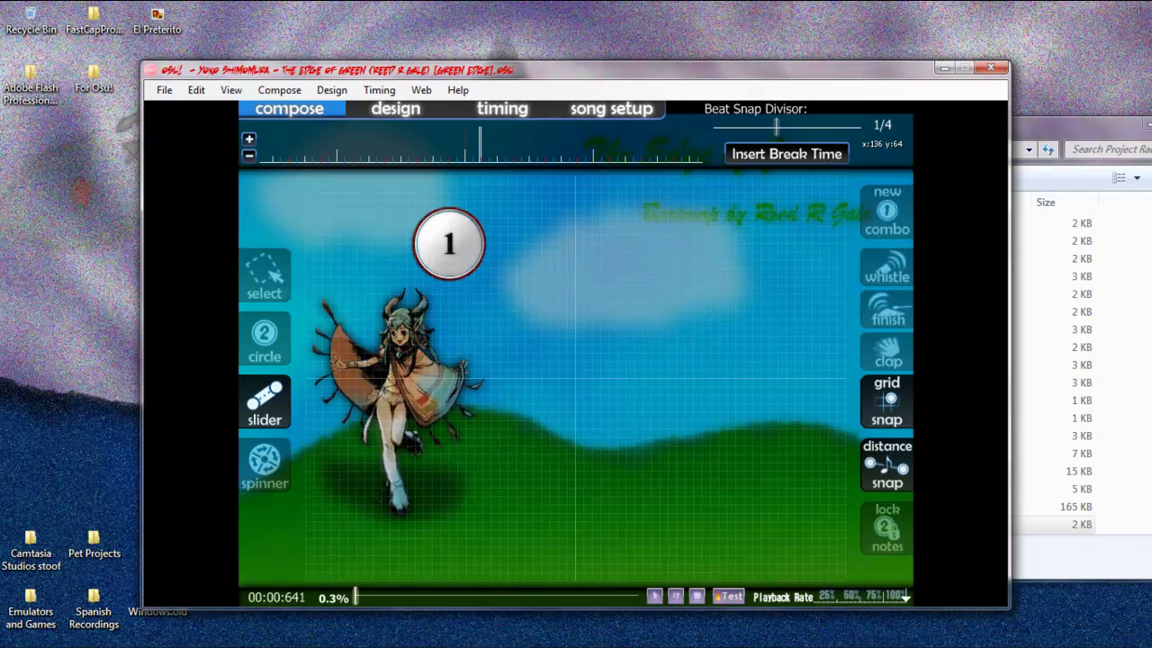
left_click(265, 338)
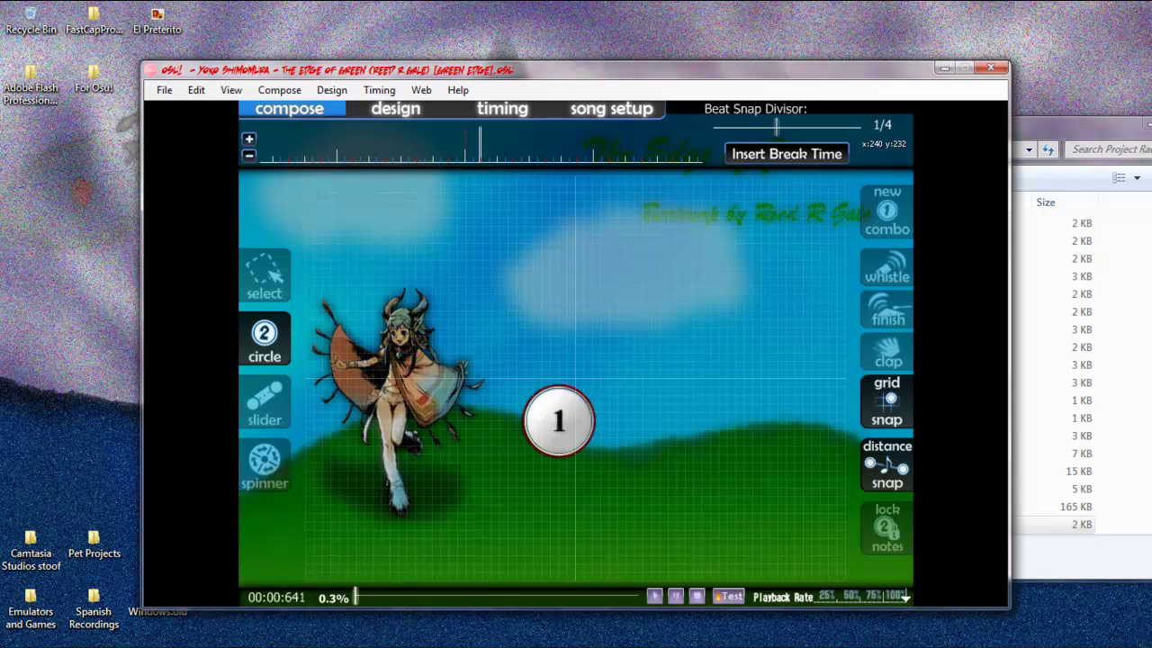
Switch to the Project Radiant Historia folder, move its window fully into view, and examine the rh1 image and the file list.
left_click(1075, 128)
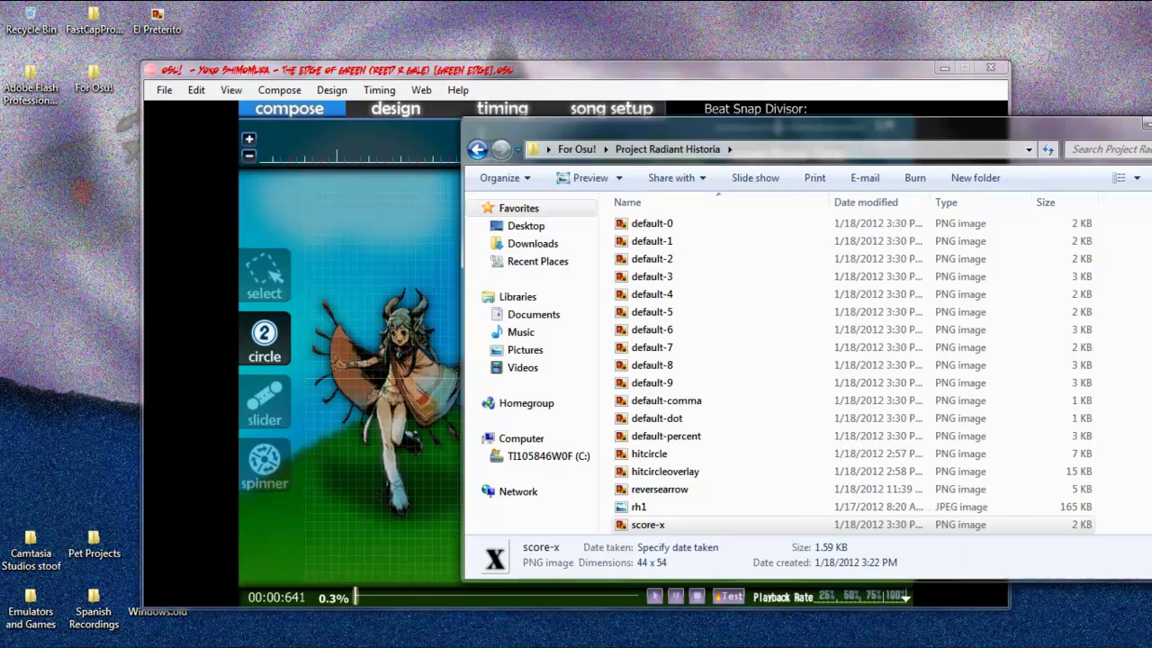
left_click_drag(1075, 128, 1001, 138)
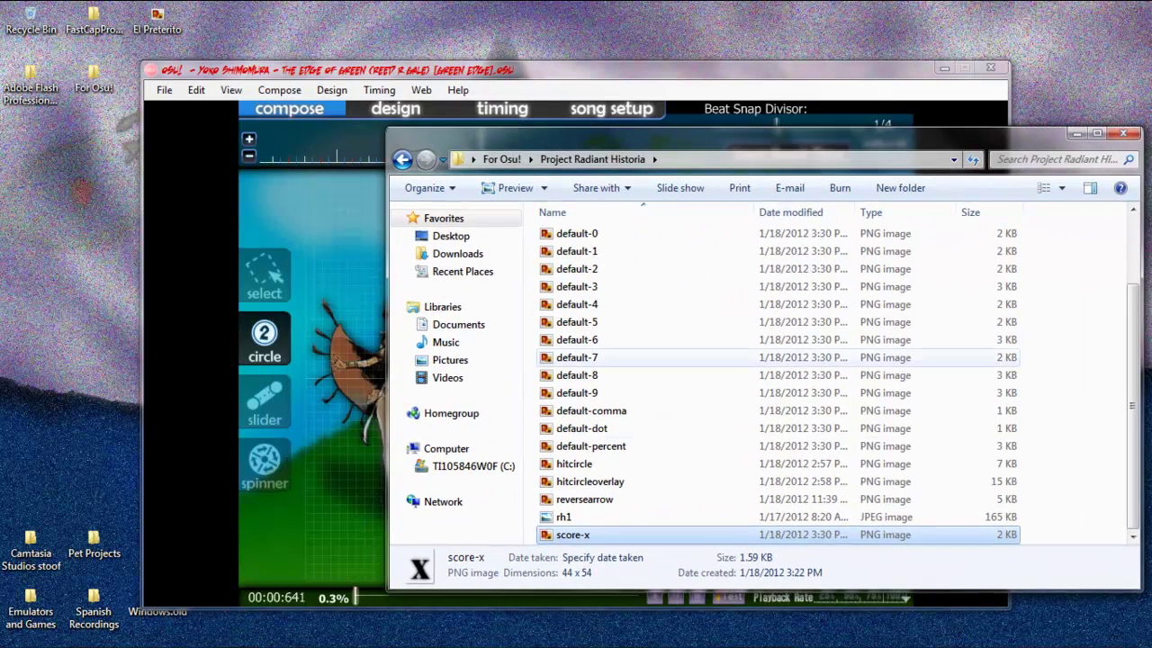
left_click(576, 517)
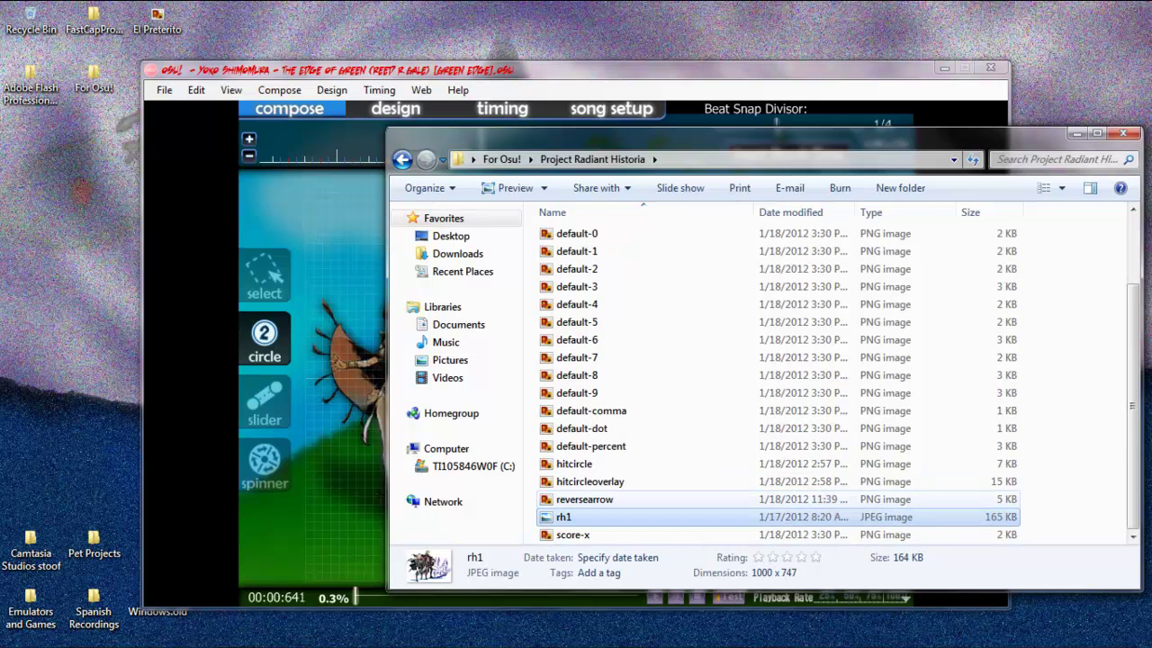
scroll(594, 509, "up", 2)
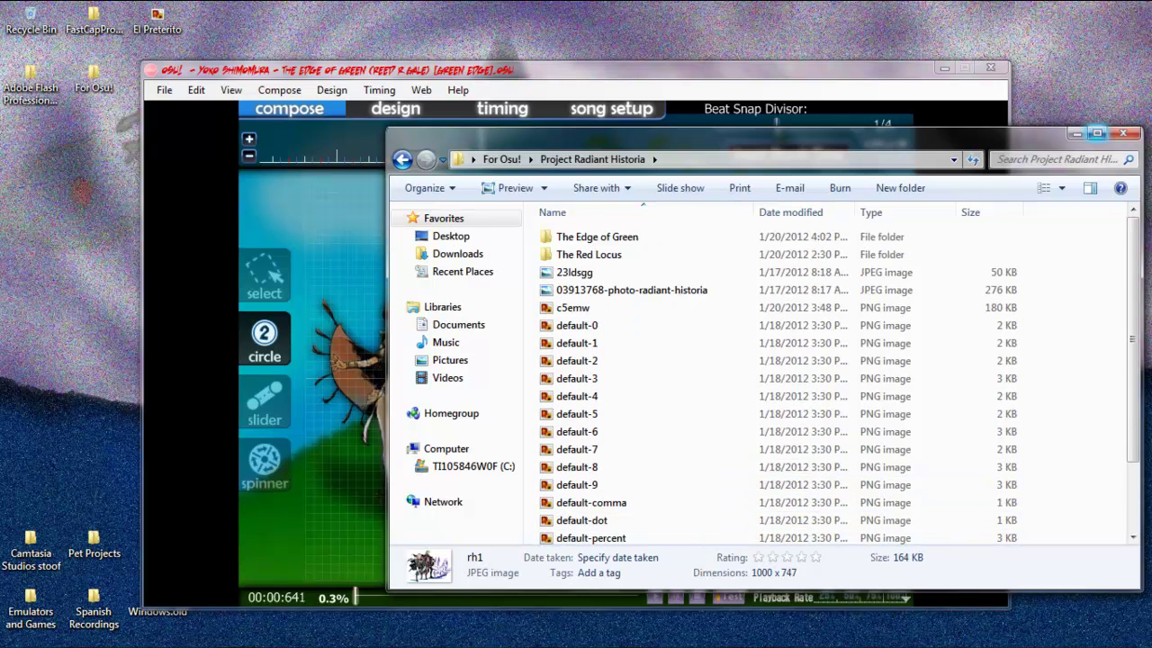